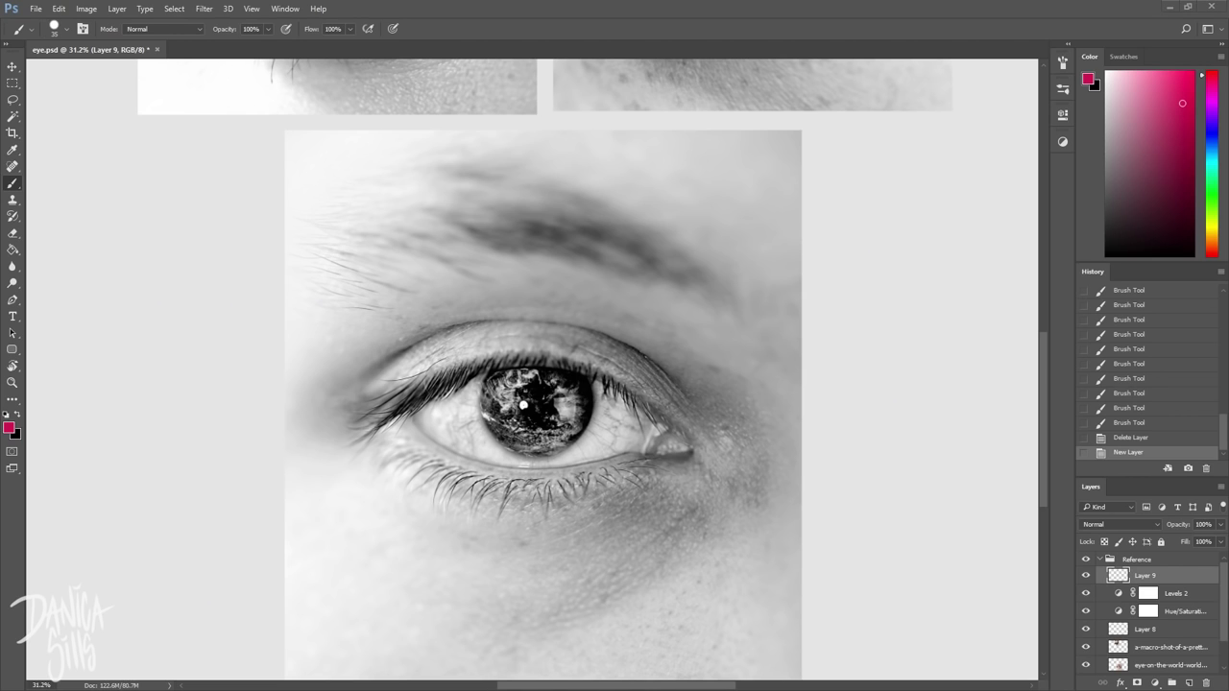
Trace the inner corner of the lower eye photo in green and its upper lash line in light blue
click(1206, 199)
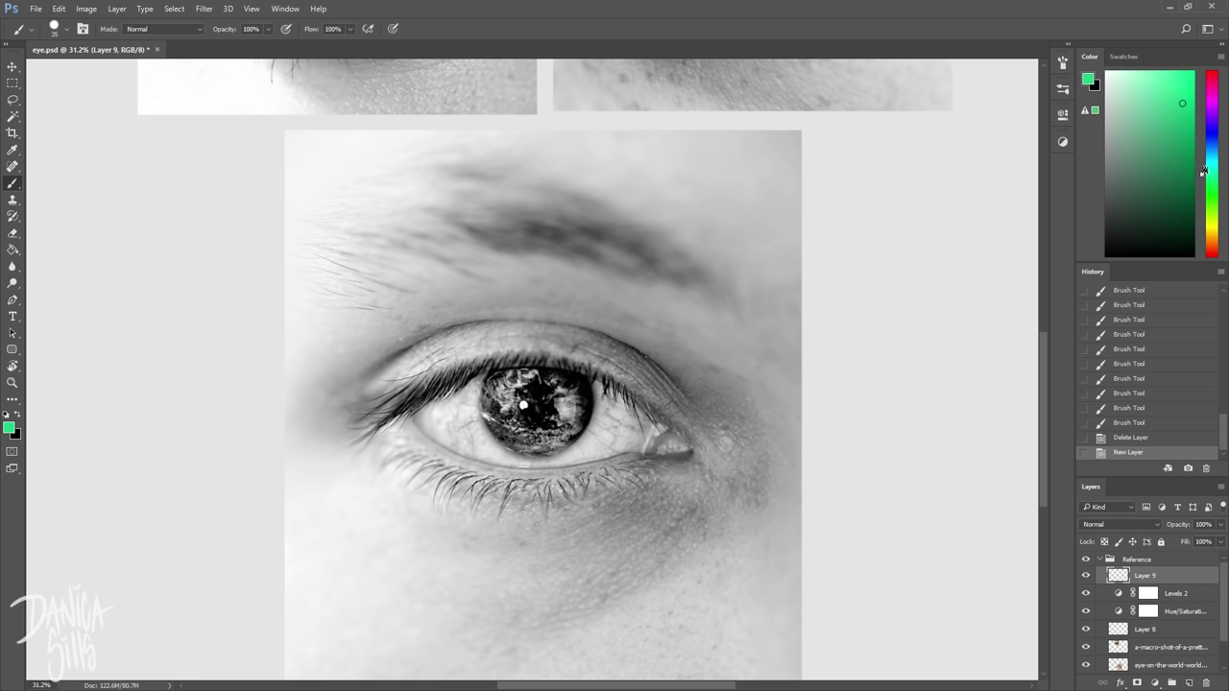
mouse_move(617, 380)
mouse_down()
mouse_move(681, 451)
mouse_move(653, 453)
mouse_move(670, 432)
mouse_move(415, 384)
mouse_move(354, 412)
mouse_move(465, 470)
mouse_move(595, 459)
mouse_move(435, 457)
mouse_up()
click(1211, 153)
Trace the lower lid of the lower eye photo in blue with several overlapping strokes
click(1210, 141)
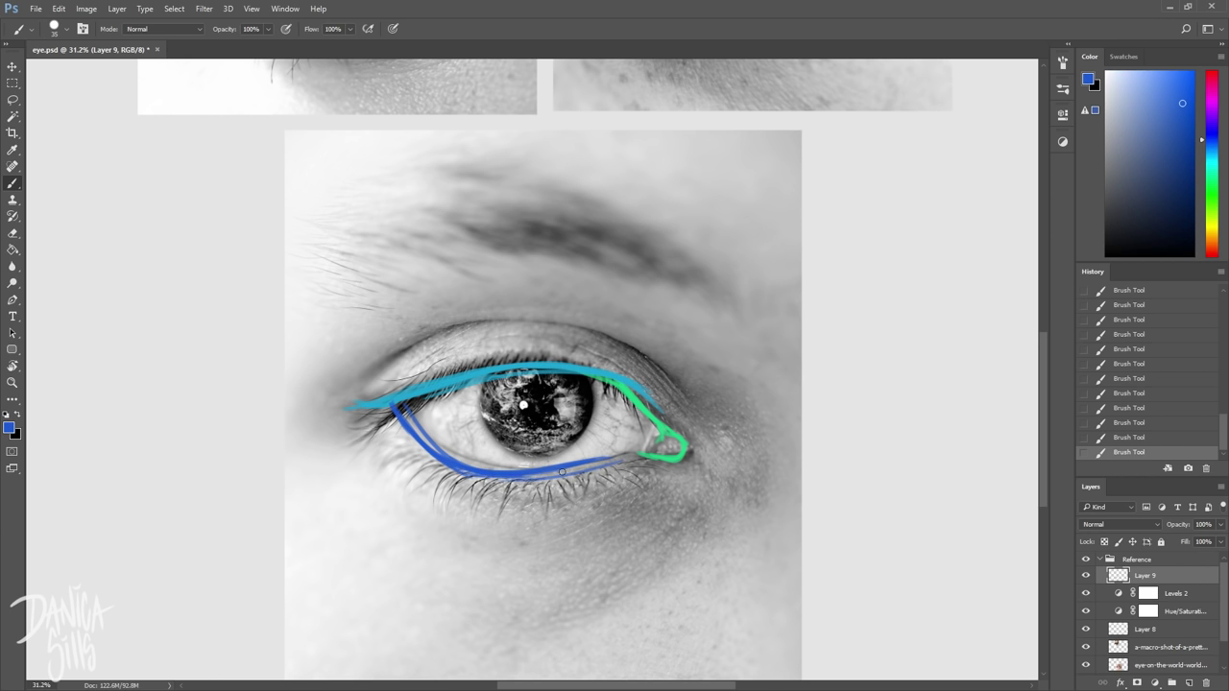
drag(410, 415, 518, 473)
drag(410, 400, 633, 453)
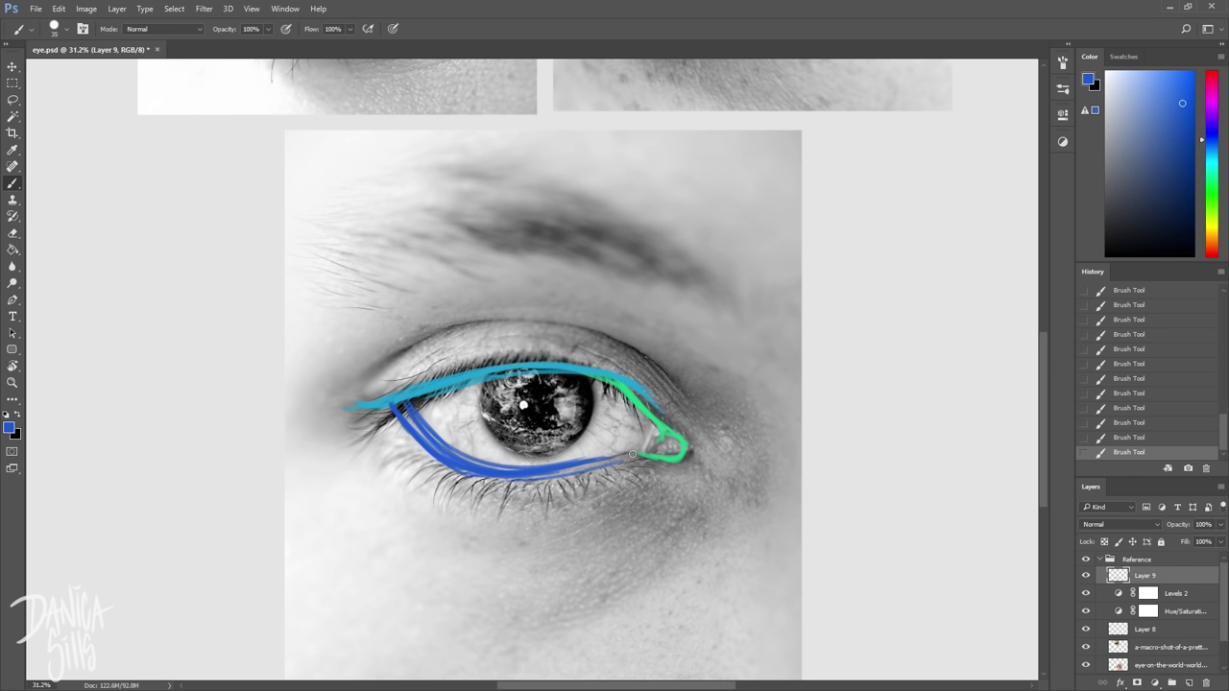
Mark the upper eyelid crease, under-eye fold and a few lower lashes on the lower eye photo in purple
click(1211, 119)
mouse_move(684, 408)
mouse_down()
mouse_move(494, 331)
mouse_move(677, 389)
mouse_up()
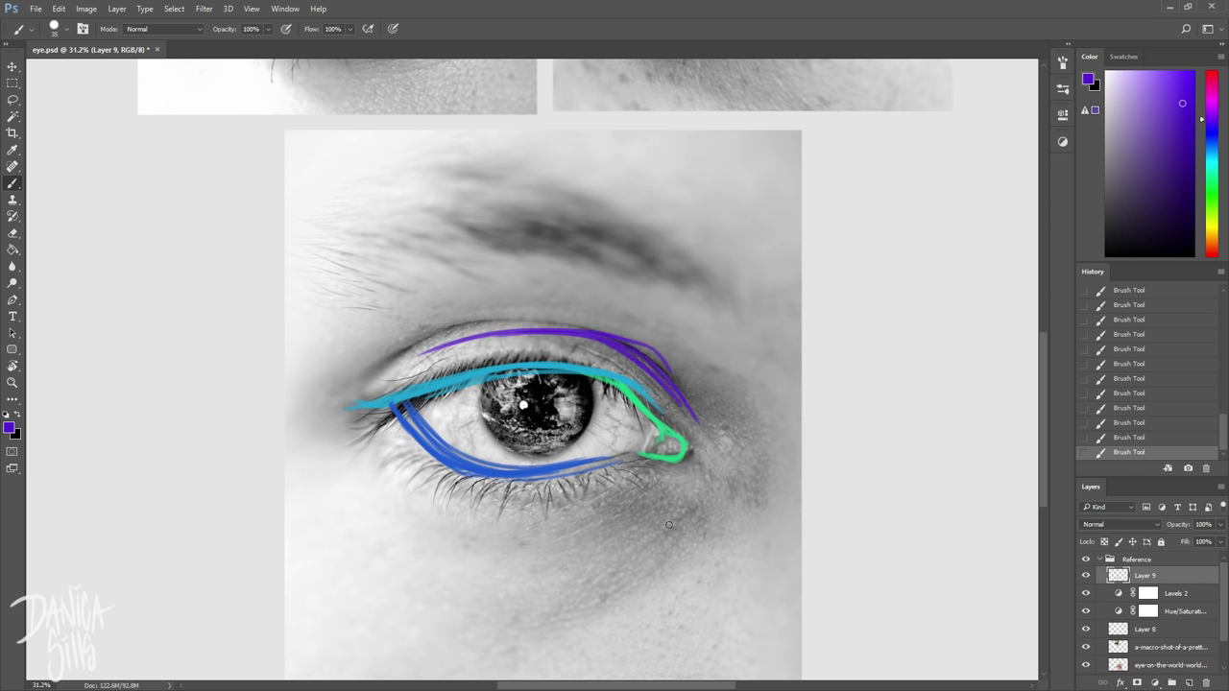
mouse_move(680, 507)
mouse_down()
mouse_move(472, 585)
mouse_move(413, 560)
mouse_up()
drag(424, 447, 386, 469)
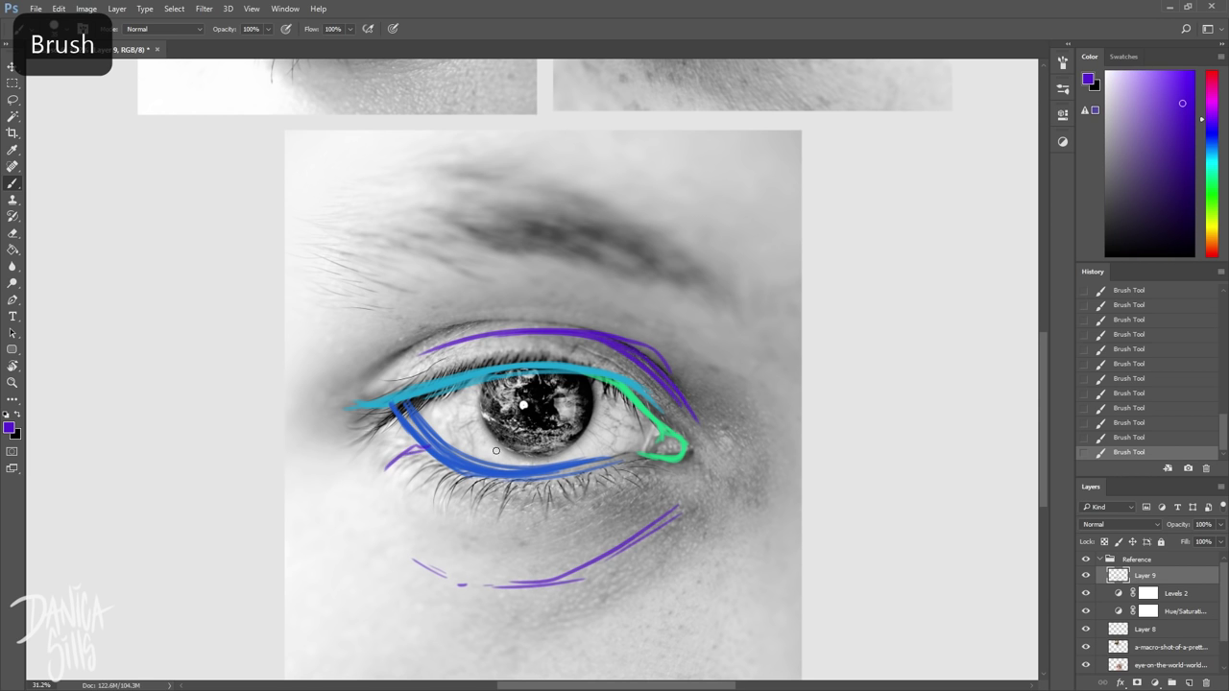
drag(502, 476, 494, 507)
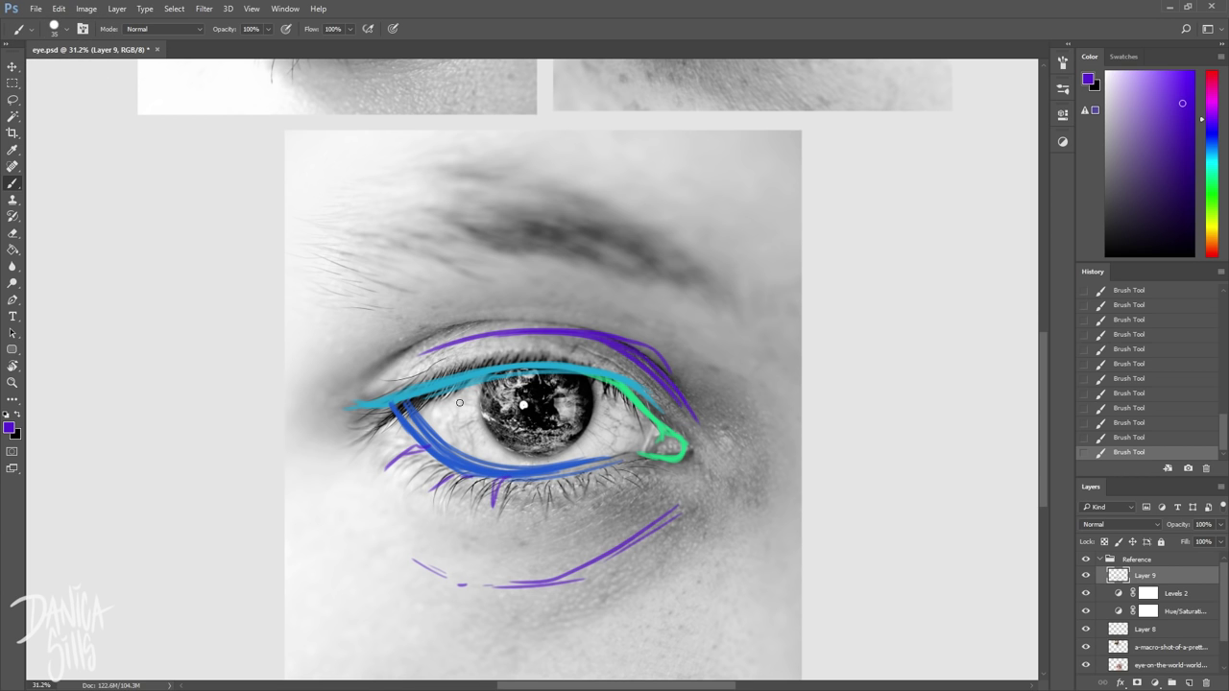
Fill in the eyebrow on the lower eye photo with purple strokes, arched and tapering to a thin outer end
key(b)
mouse_move(717, 305)
mouse_down()
mouse_move(718, 267)
mouse_move(695, 252)
mouse_up()
mouse_move(707, 295)
mouse_down()
mouse_move(668, 244)
mouse_move(632, 242)
mouse_up()
drag(694, 293, 547, 231)
mouse_move(648, 281)
mouse_down()
mouse_move(514, 226)
mouse_move(336, 252)
mouse_up()
drag(480, 225, 288, 264)
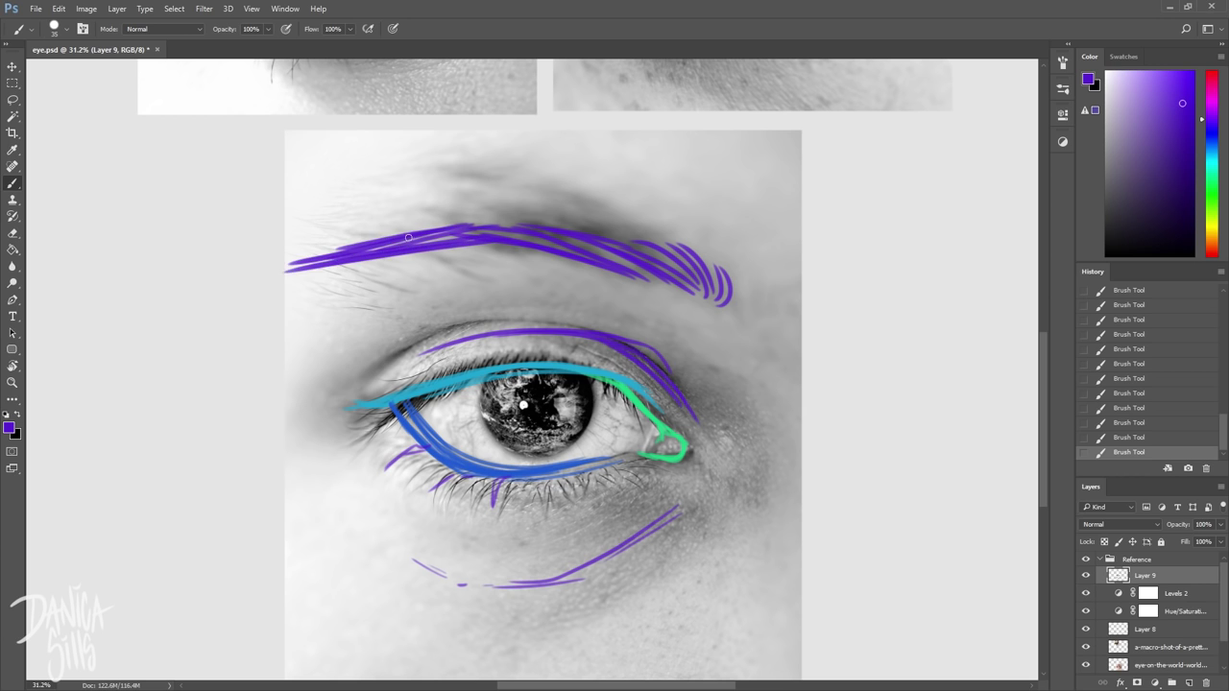
drag(394, 240, 267, 267)
drag(649, 261, 520, 217)
drag(575, 227, 478, 210)
drag(519, 212, 376, 240)
drag(503, 211, 282, 264)
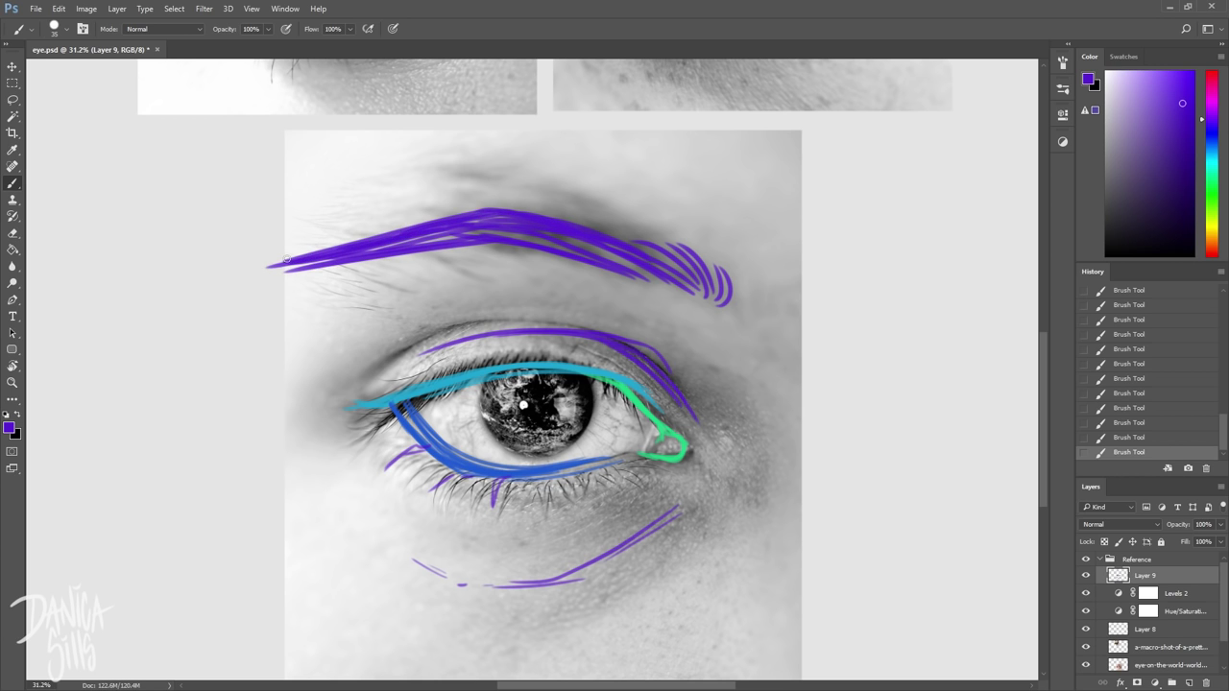
drag(509, 232, 266, 267)
mouse_move(518, 234)
mouse_down()
mouse_move(642, 272)
mouse_move(562, 223)
mouse_up()
drag(672, 283, 293, 268)
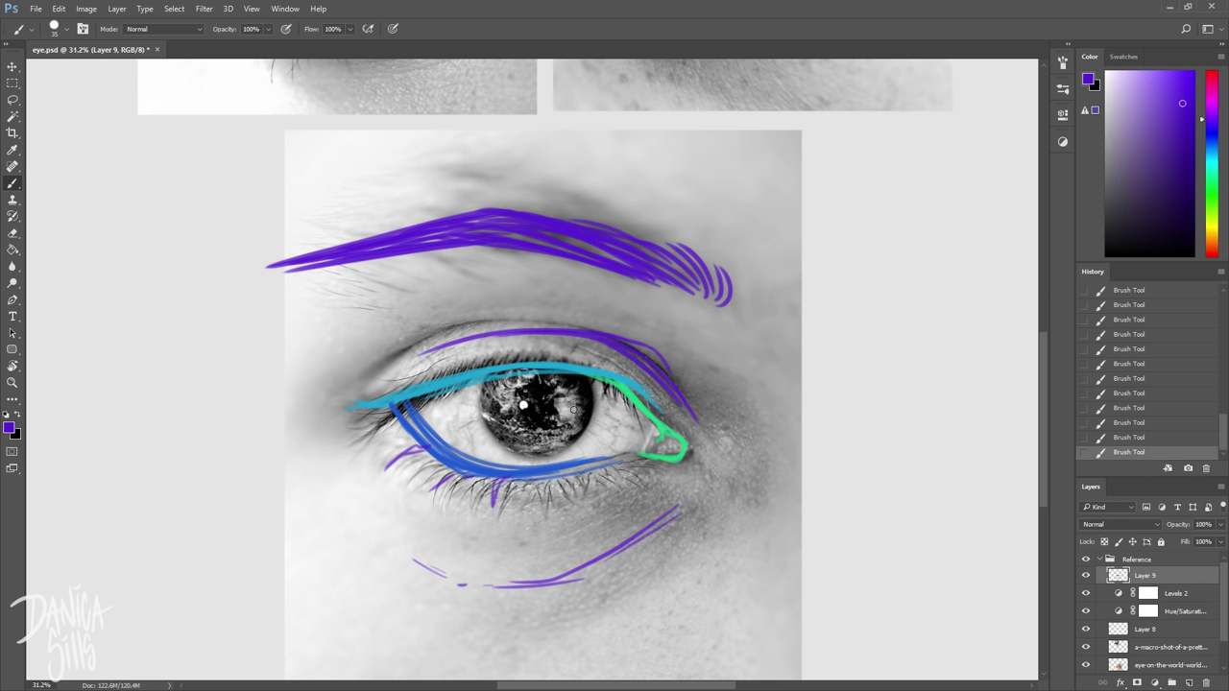
Mark the iris edges, pupil and inner iris lines on the lower eye photo in purple
key(b)
drag(540, 386, 539, 415)
drag(585, 373, 573, 442)
drag(490, 375, 499, 439)
drag(565, 382, 566, 410)
drag(513, 384, 513, 413)
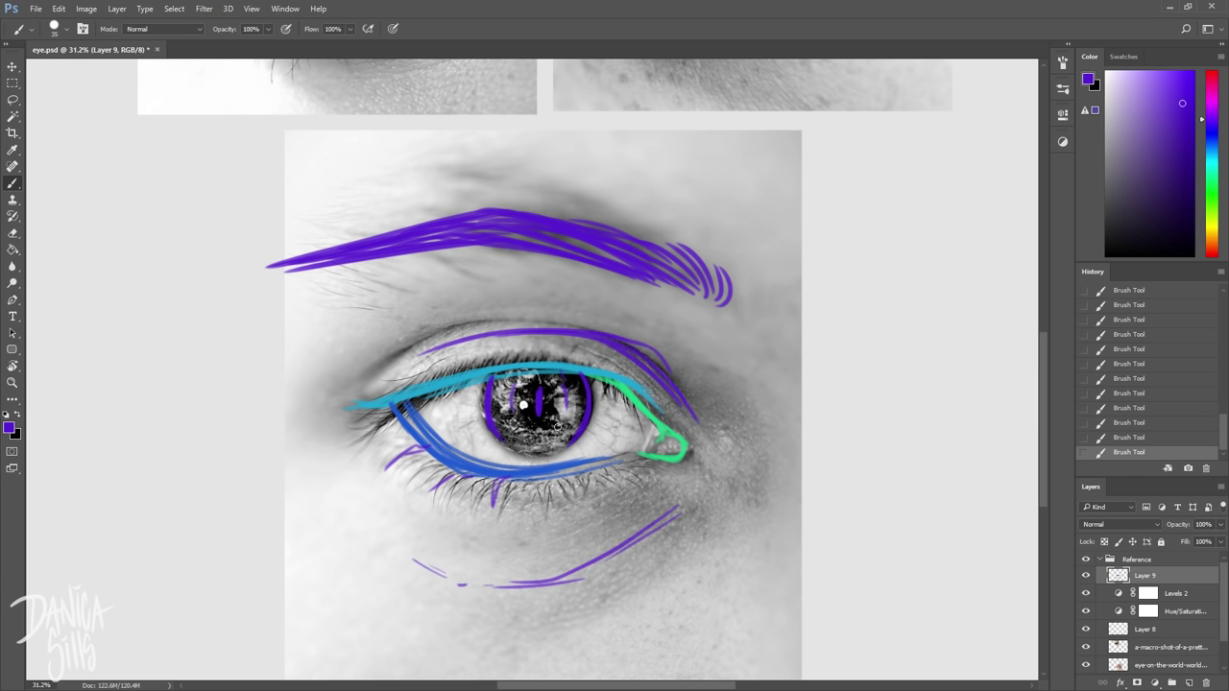
Trace the inner corner of the upper-right eye photo in green, sampled from the existing green tracing
key(b)
drag(337, 549, 336, 643)
alt+click(681, 537)
drag(263, 236, 324, 482)
key(b)
mouse_move(752, 237)
mouse_down()
mouse_move(692, 324)
mouse_move(688, 315)
mouse_up()
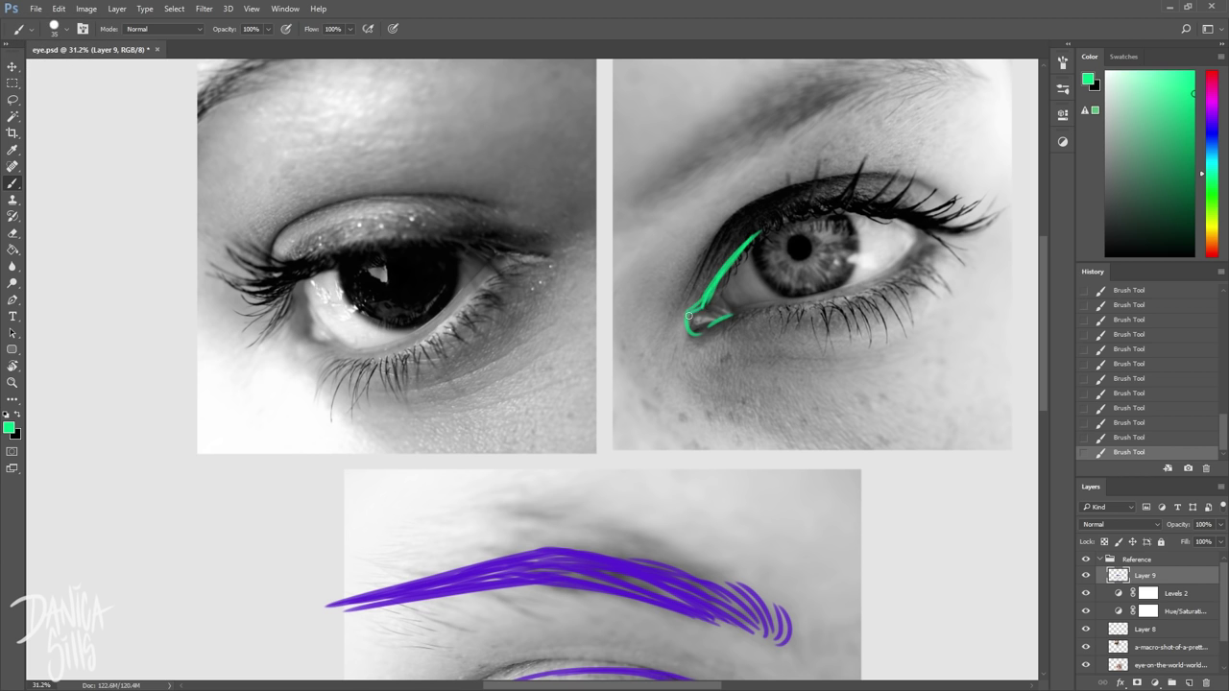
Trace the upper lash line of the upper-right eye photo in teal and its lower lid in light blue
drag(1205, 170, 1203, 165)
key(b)
mouse_move(718, 265)
mouse_down()
mouse_move(732, 242)
mouse_move(1003, 209)
mouse_up()
drag(754, 226, 709, 266)
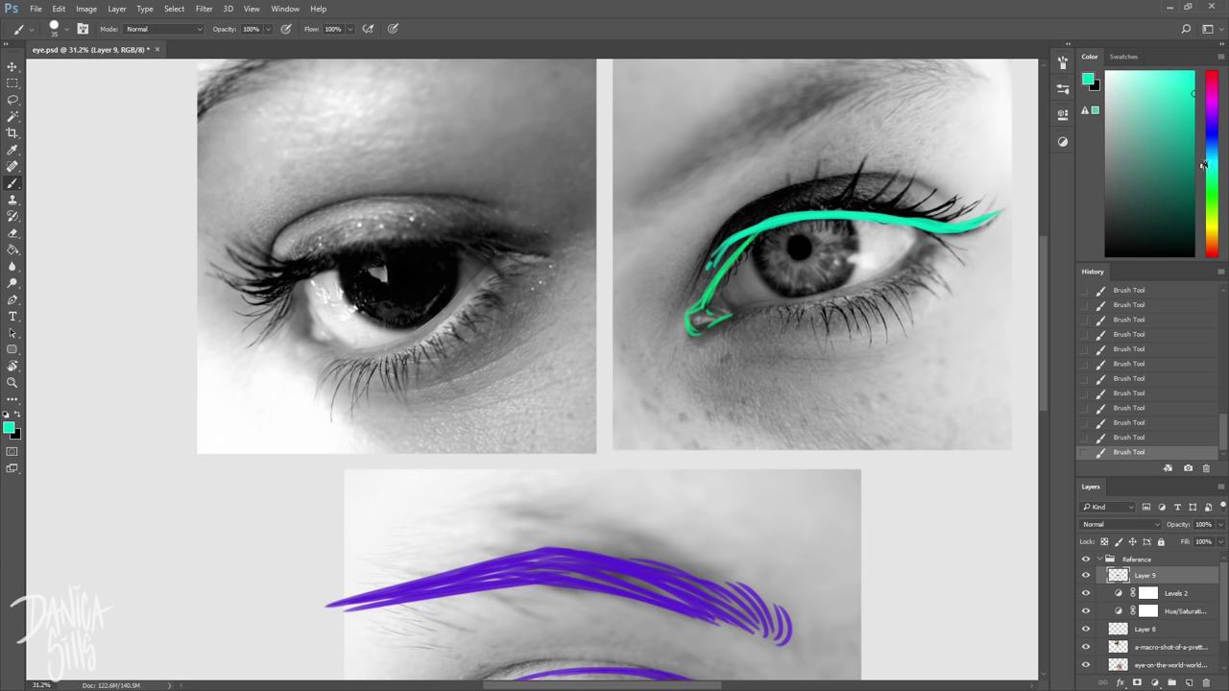
drag(1203, 165, 1203, 151)
mouse_move(929, 227)
mouse_down()
mouse_move(896, 277)
mouse_move(737, 317)
mouse_up()
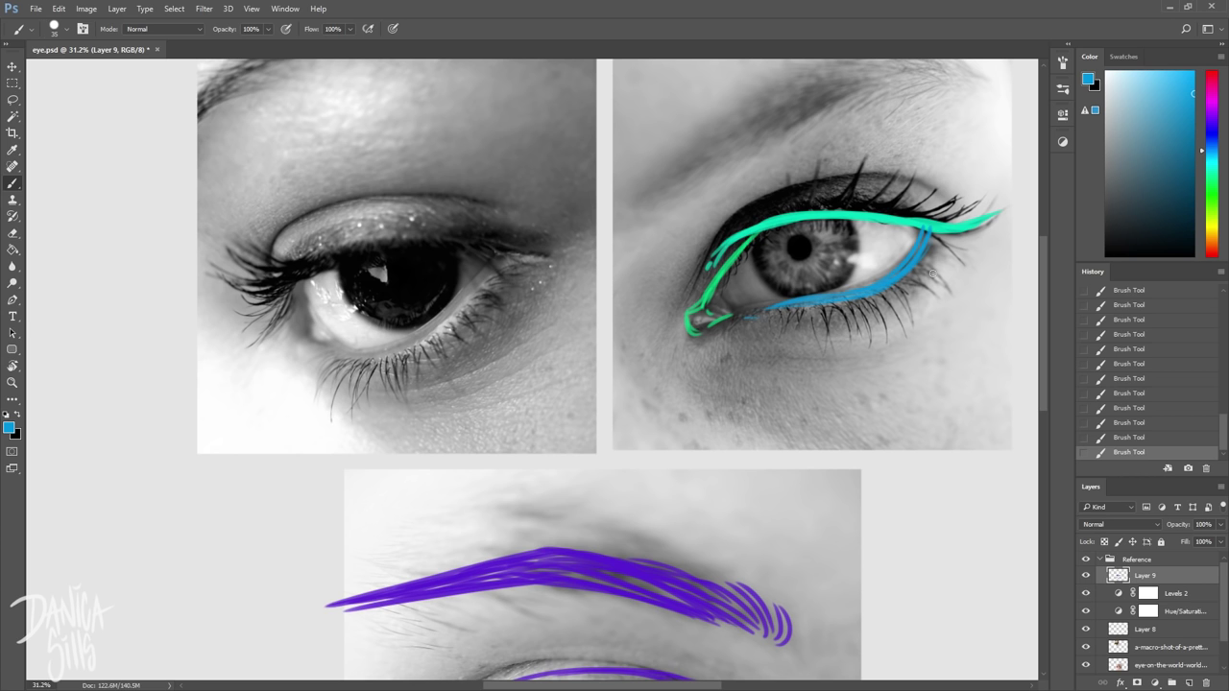
Trace the upper eyelid crease and the under-eye fold of the upper-right eye photo in dark blue
drag(1212, 151, 1211, 136)
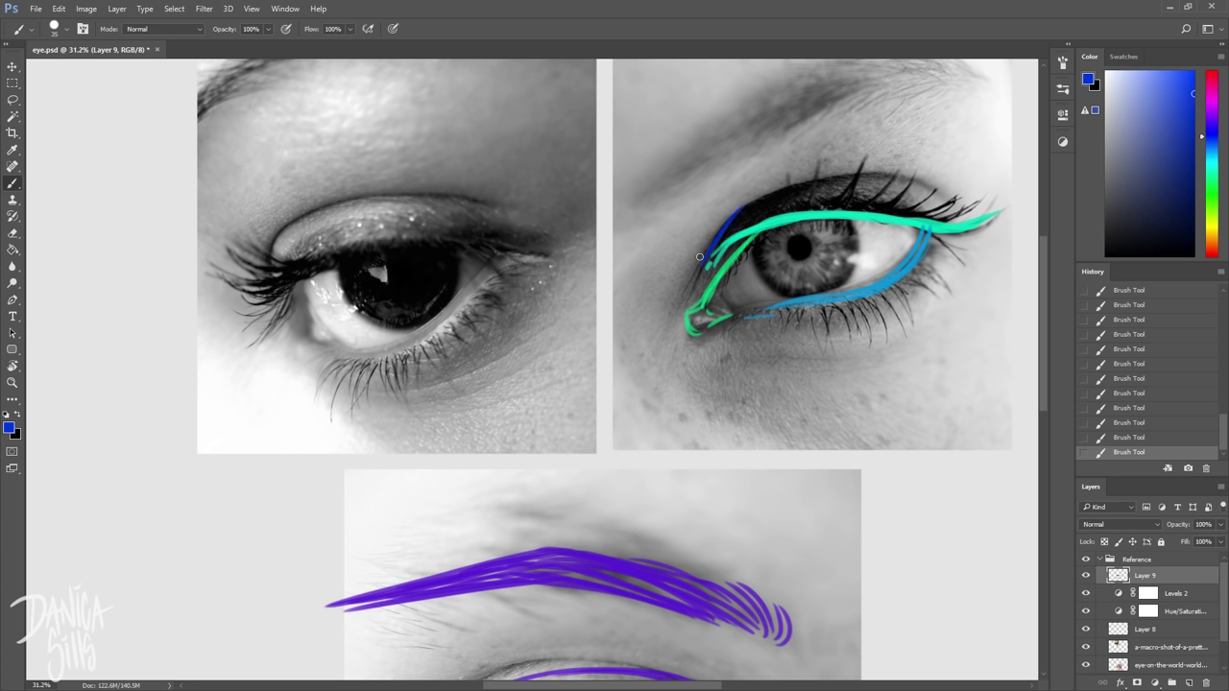
mouse_move(706, 261)
mouse_down()
mouse_move(833, 185)
mouse_move(904, 184)
mouse_up()
mouse_move(740, 358)
mouse_down()
mouse_move(816, 370)
mouse_move(880, 353)
mouse_up()
drag(837, 366, 906, 348)
Fill in the eyebrow on the upper-right eye photo with overlapping dark blue strokes
drag(582, 401, 533, 494)
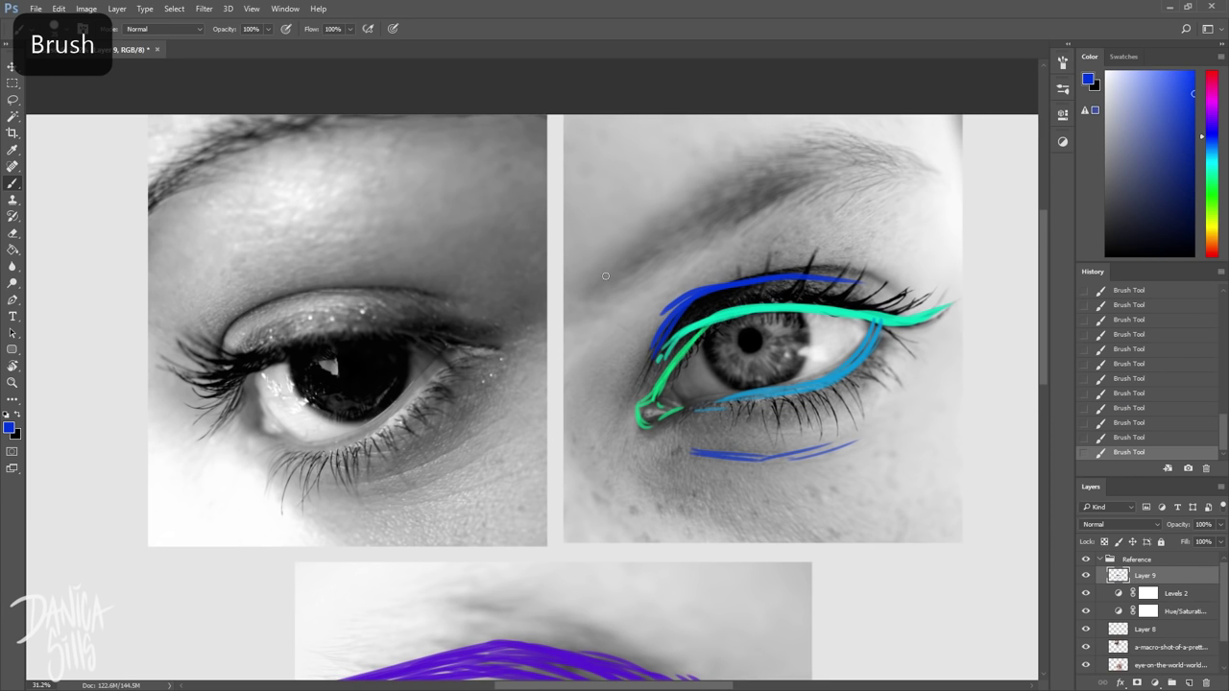
drag(600, 287, 629, 248)
drag(609, 283, 676, 226)
drag(631, 272, 735, 209)
drag(638, 272, 724, 219)
drag(657, 246, 749, 196)
mouse_move(680, 227)
mouse_down()
mouse_move(784, 179)
mouse_move(864, 166)
mouse_up()
drag(792, 169, 929, 176)
drag(768, 169, 851, 160)
drag(701, 211, 845, 159)
mouse_move(724, 195)
mouse_down()
mouse_move(826, 169)
mouse_move(588, 267)
mouse_move(584, 298)
mouse_up()
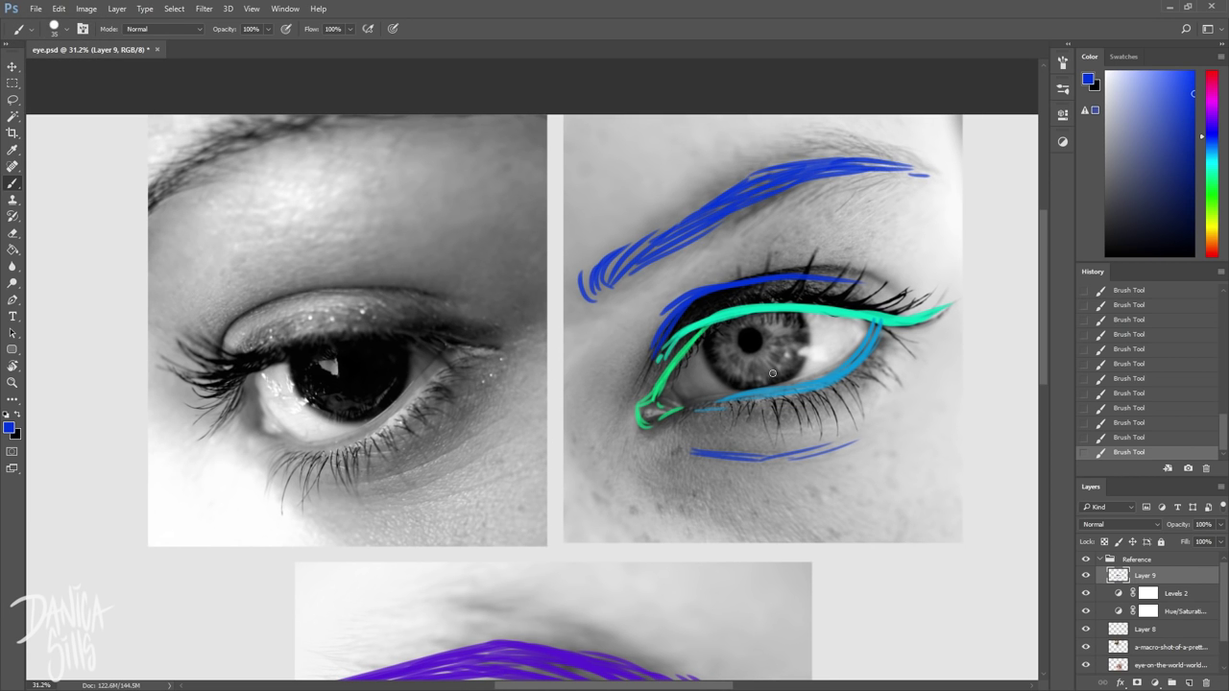
Mark the pupil and iris edges of the upper-right eye photo in dark blue
drag(749, 324, 752, 361)
drag(793, 313, 783, 369)
Trace the inner corner of the upper-left eye photo in the green sampled from the neighbouring tracing
mouse_move(348, 464)
mouse_down()
mouse_move(317, 465)
mouse_move(351, 464)
mouse_up()
alt+click(685, 351)
mouse_move(250, 370)
mouse_down()
mouse_move(256, 415)
mouse_move(258, 397)
mouse_up()
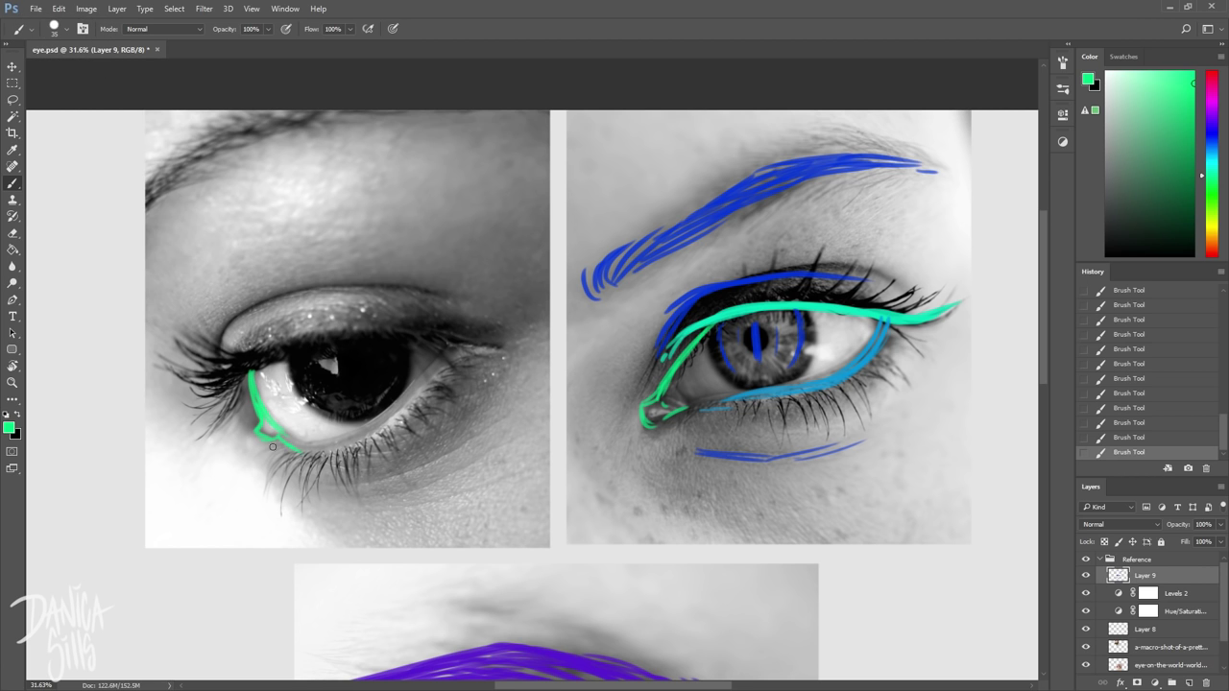
Trace the upper lash line of the upper-left eye photo in the sampled teal, including the flick of lashes
drag(190, 446, 465, 333)
key(ctrl+alt+z)
alt+click(710, 321)
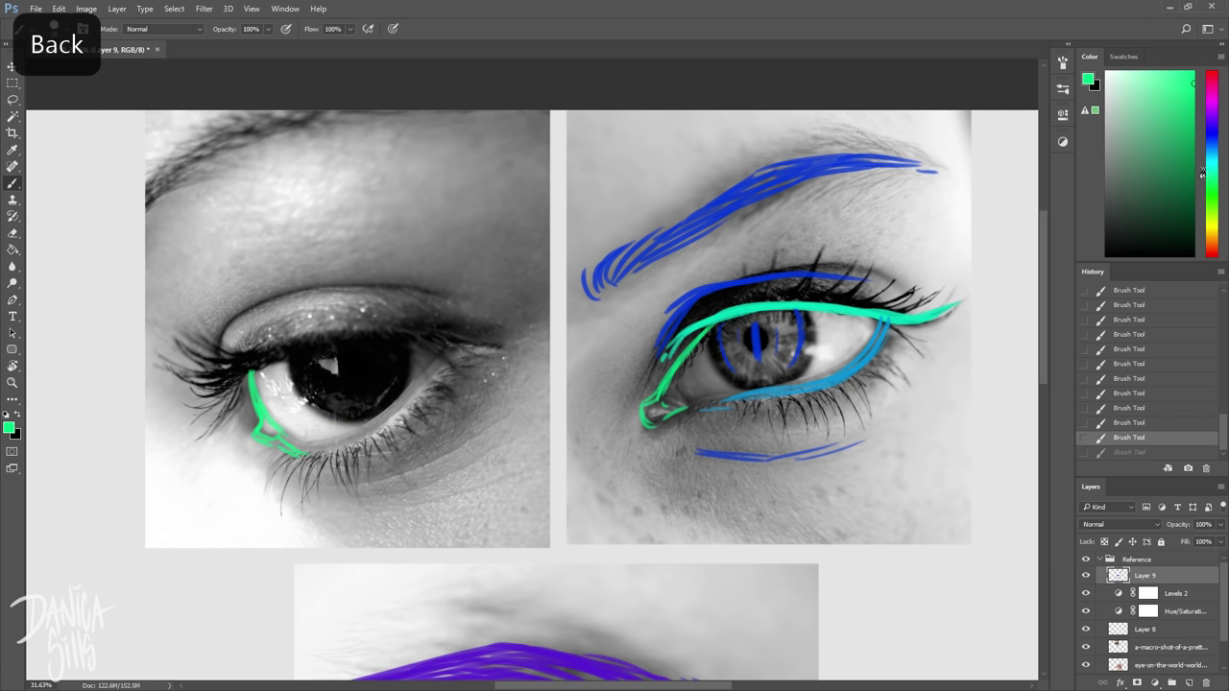
key(b)
drag(228, 346, 459, 343)
mouse_move(459, 343)
mouse_down()
mouse_move(233, 359)
mouse_move(239, 388)
mouse_move(173, 363)
mouse_move(467, 346)
mouse_up()
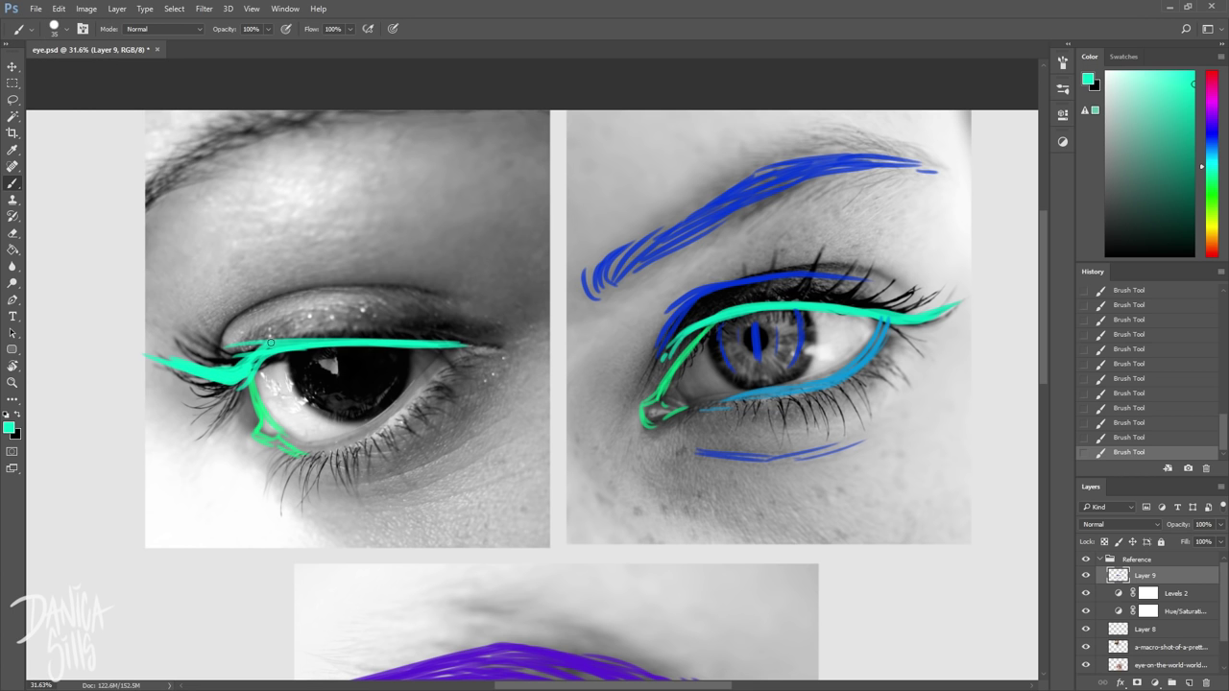
Trace the lower lid of the upper-left eye photo in the light blue sampled from the neighbouring tracing
alt+click(849, 377)
key(b)
mouse_move(441, 349)
mouse_down()
mouse_move(380, 425)
mouse_move(321, 454)
mouse_move(417, 400)
mouse_up()
Trace the upper eyelid crease and under-eye fold of the upper-left eye photo in the sampled dark blue
key(i)
click(709, 289)
key(b)
mouse_move(215, 352)
mouse_down()
mouse_move(275, 309)
mouse_move(302, 307)
mouse_up()
drag(247, 313, 409, 306)
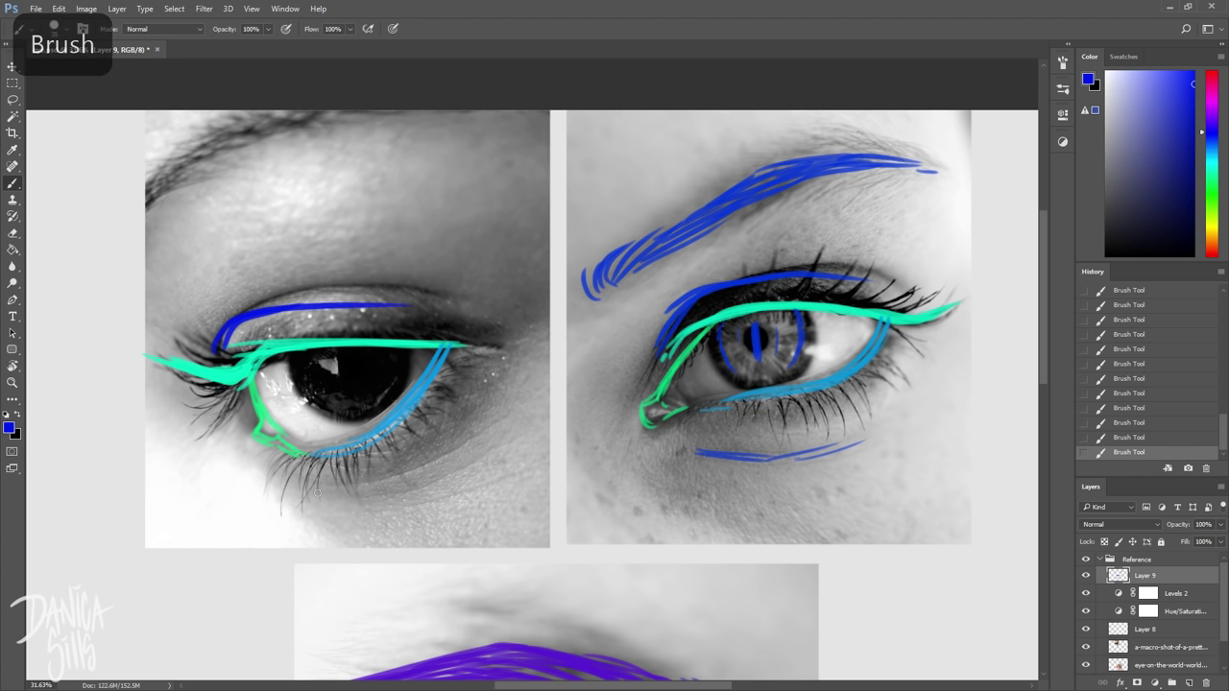
drag(317, 487, 448, 457)
drag(311, 493, 419, 485)
Mark the iris edges and pupil of the upper-left eye photo in dark blue
drag(66, 284, 159, 311)
mouse_move(458, 378)
mouse_down()
mouse_move(458, 404)
mouse_move(488, 422)
mouse_up()
drag(392, 380, 429, 446)
drag(401, 382, 425, 436)
Sketch the eyebrow of the upper-left eye photo in dark blue, running past the photo's edges
drag(217, 225, 209, 272)
drag(217, 260, 351, 154)
drag(221, 234, 350, 148)
drag(246, 233, 407, 138)
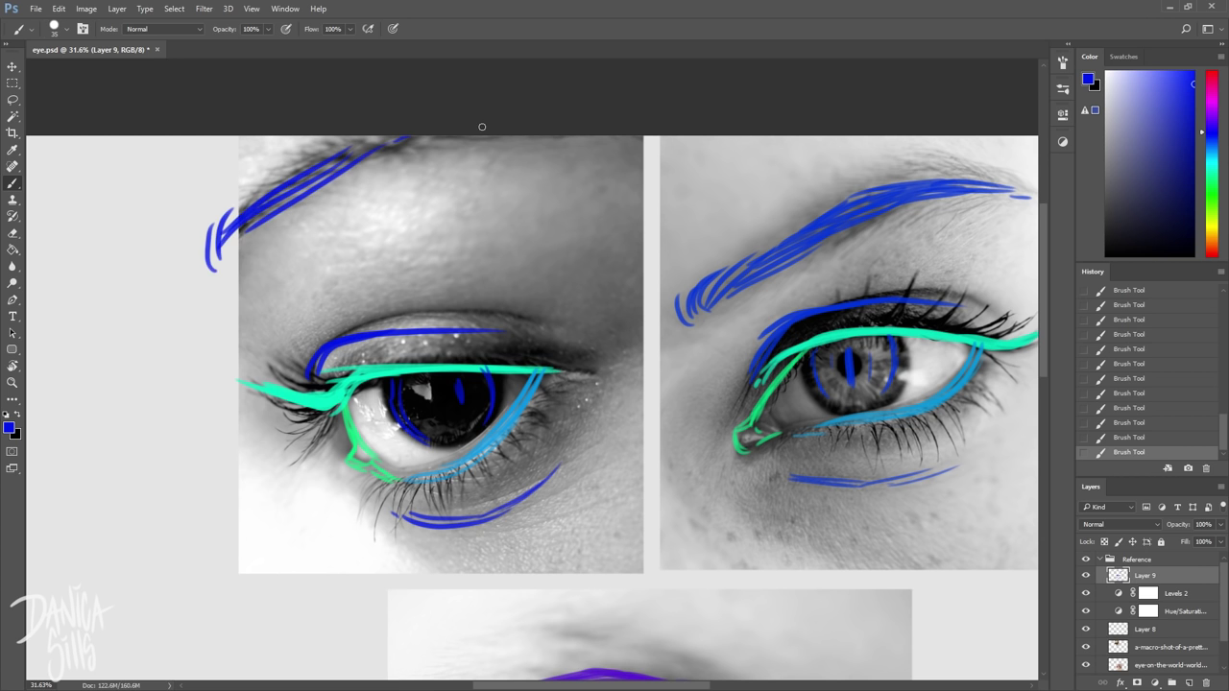
Erase the pupil mark on the upper-left eye photo and redraw it nearer the iris centre
key(z)
drag(376, 455, 285, 411)
key(e)
drag(459, 224, 459, 236)
drag(459, 227, 460, 238)
key(b)
drag(452, 227, 455, 242)
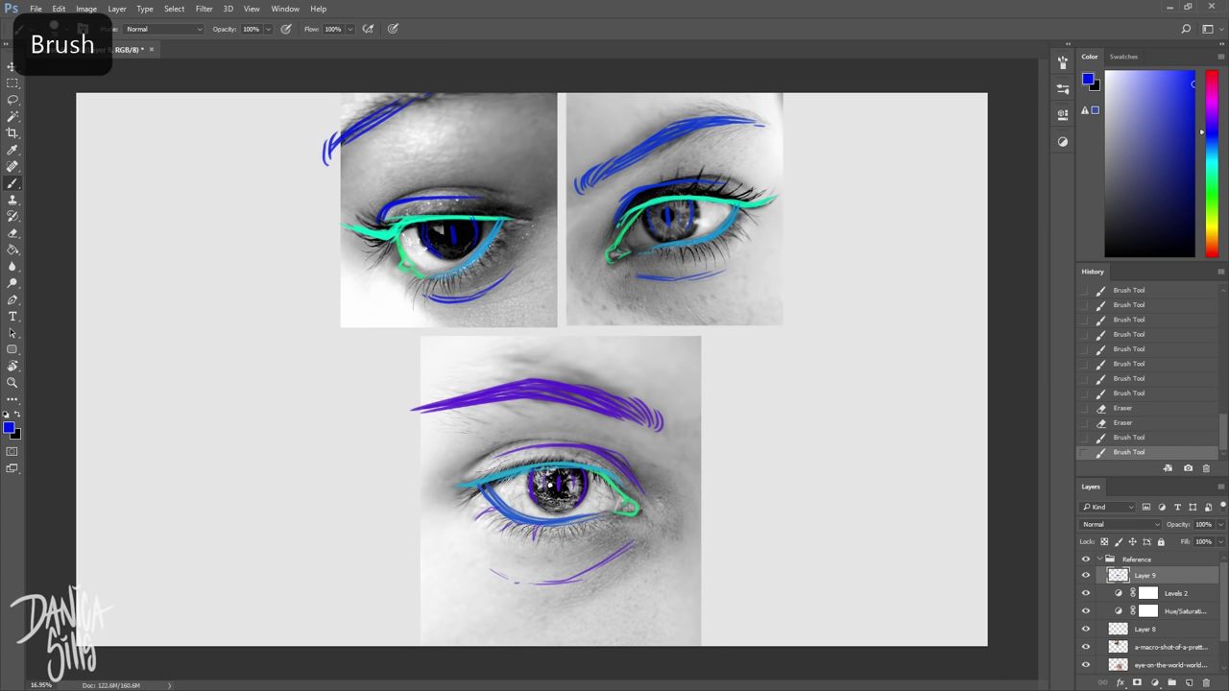
Scale the Reference group down into the canvas's upper-right corner and add a new layer above it
click(1158, 84)
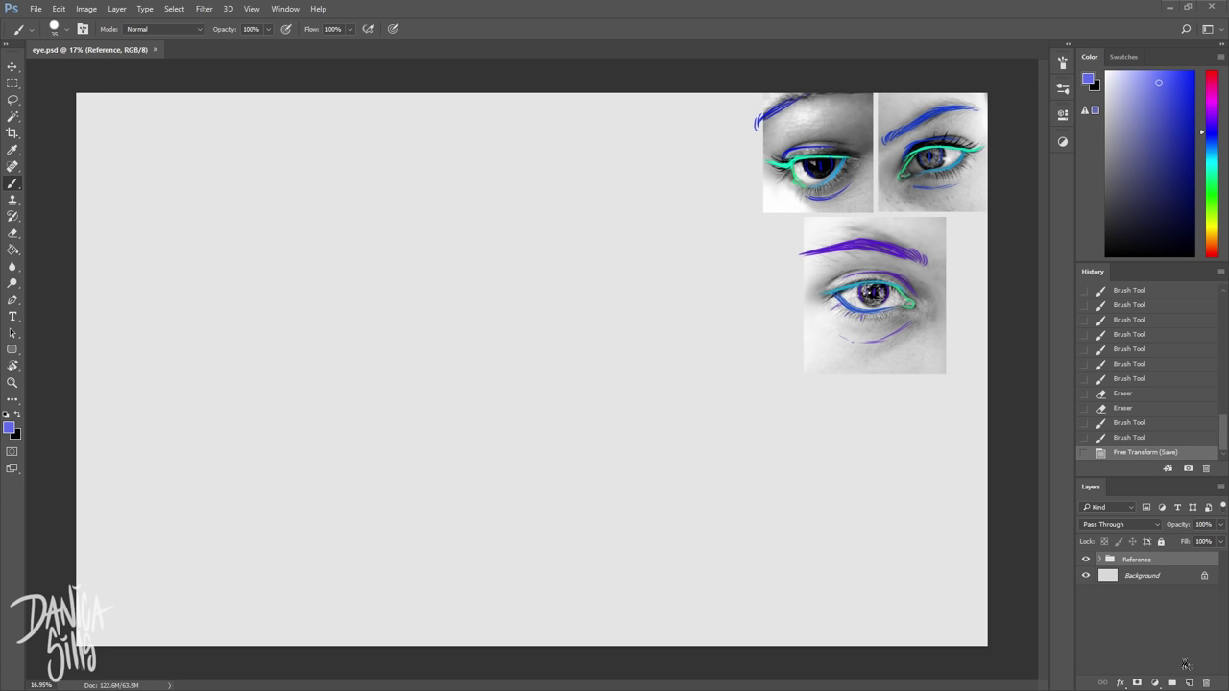
click(1191, 684)
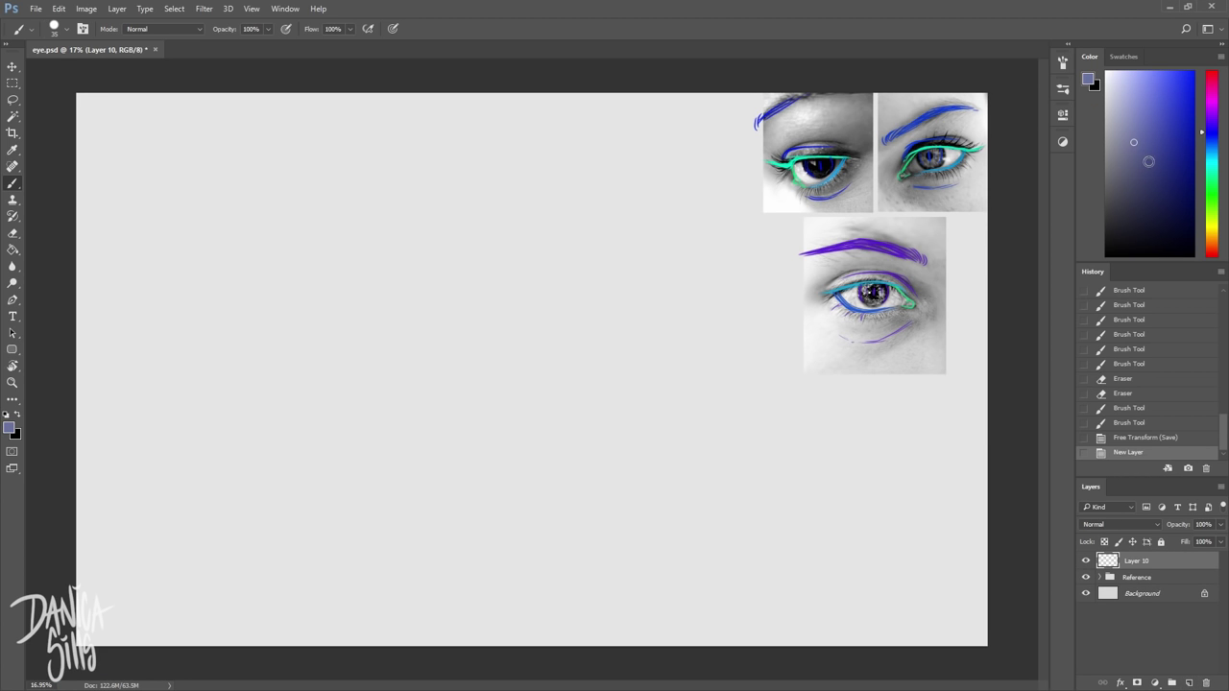
Sketch an eye outline in dark gray on the empty canvas, with the upper lid, inner corner and curved lower lid
click(1165, 150)
drag(1131, 158, 1106, 157)
click(498, 312)
mouse_move(499, 296)
mouse_down()
mouse_move(581, 384)
mouse_move(549, 394)
mouse_move(555, 364)
mouse_up()
mouse_move(492, 300)
mouse_down()
mouse_move(533, 339)
mouse_move(302, 316)
mouse_move(369, 378)
mouse_up()
mouse_move(323, 315)
mouse_down()
mouse_move(430, 399)
mouse_move(493, 403)
mouse_up()
mouse_move(321, 311)
mouse_down()
mouse_move(357, 359)
mouse_move(498, 402)
mouse_up()
mouse_move(325, 311)
mouse_down()
mouse_move(413, 399)
mouse_move(404, 384)
mouse_up()
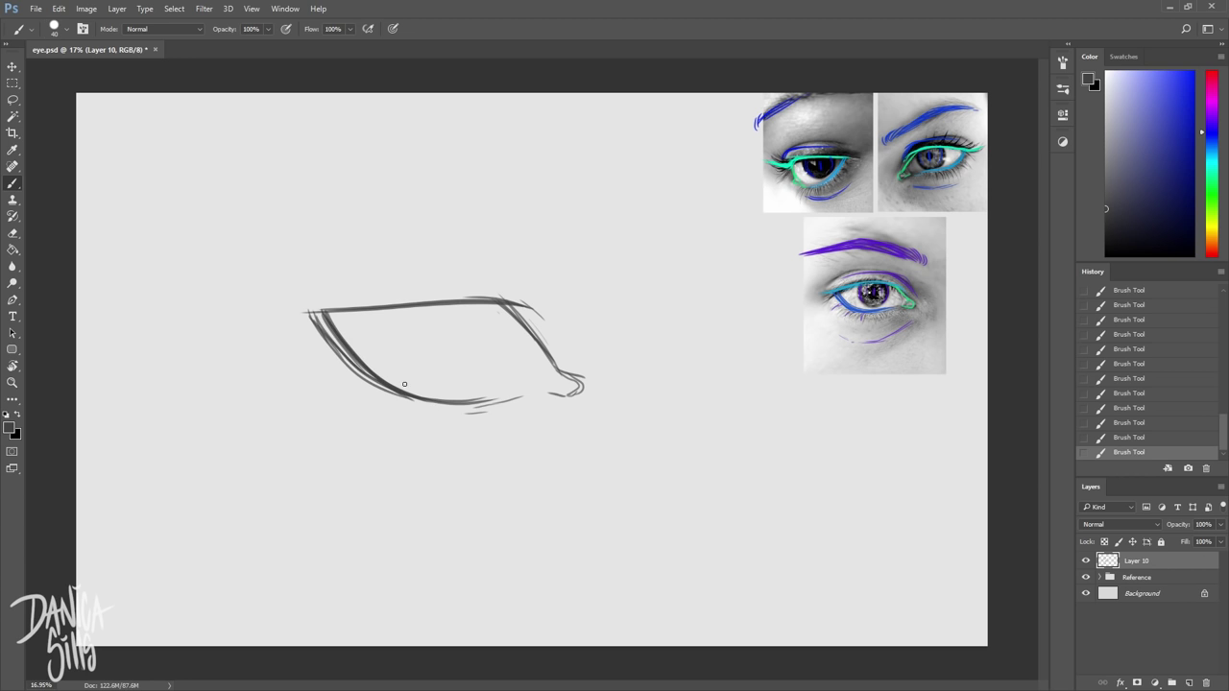
drag(555, 369, 551, 383)
drag(498, 303, 552, 370)
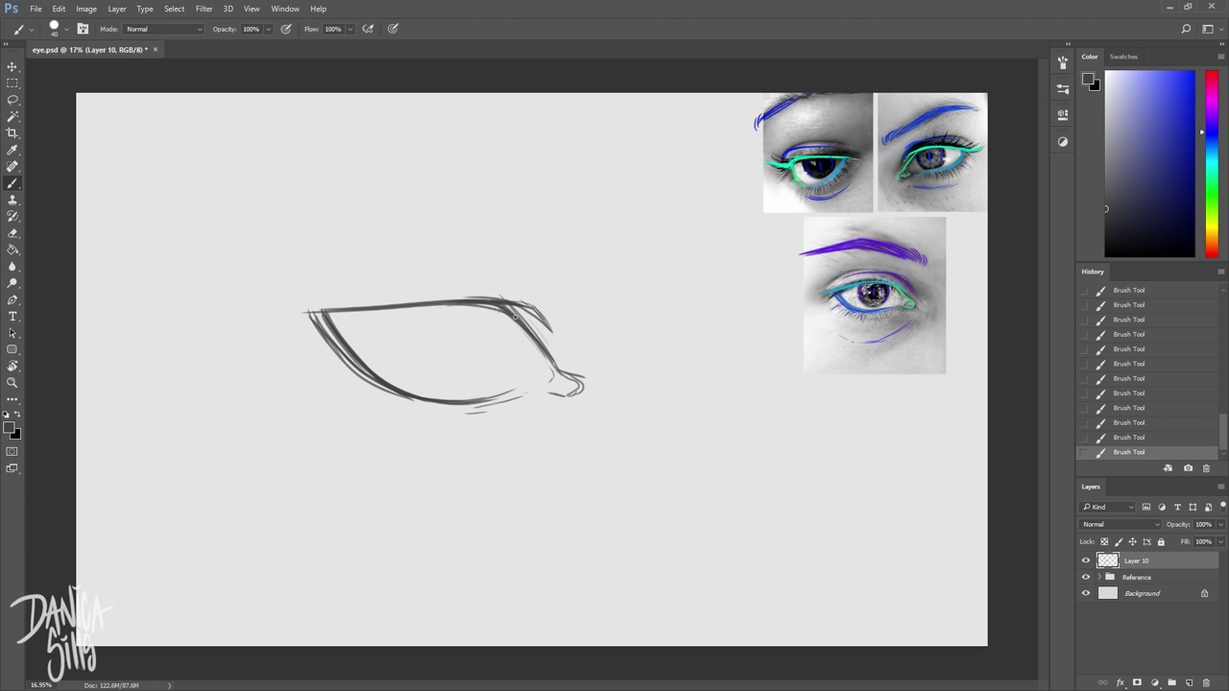
Redraw the upper lid as a thicker line sloping down to the outer corner, and erase the old line
drag(499, 303, 306, 310)
mouse_move(471, 305)
mouse_down()
mouse_move(315, 321)
mouse_move(333, 310)
mouse_up()
key(e)
drag(428, 302, 382, 306)
mouse_move(524, 292)
mouse_down()
mouse_move(294, 310)
mouse_move(474, 304)
mouse_up()
key(b)
mouse_move(467, 306)
mouse_down()
mouse_move(332, 326)
mouse_move(357, 353)
mouse_move(336, 353)
mouse_move(323, 326)
mouse_up()
key(e)
drag(361, 377, 384, 398)
key(b)
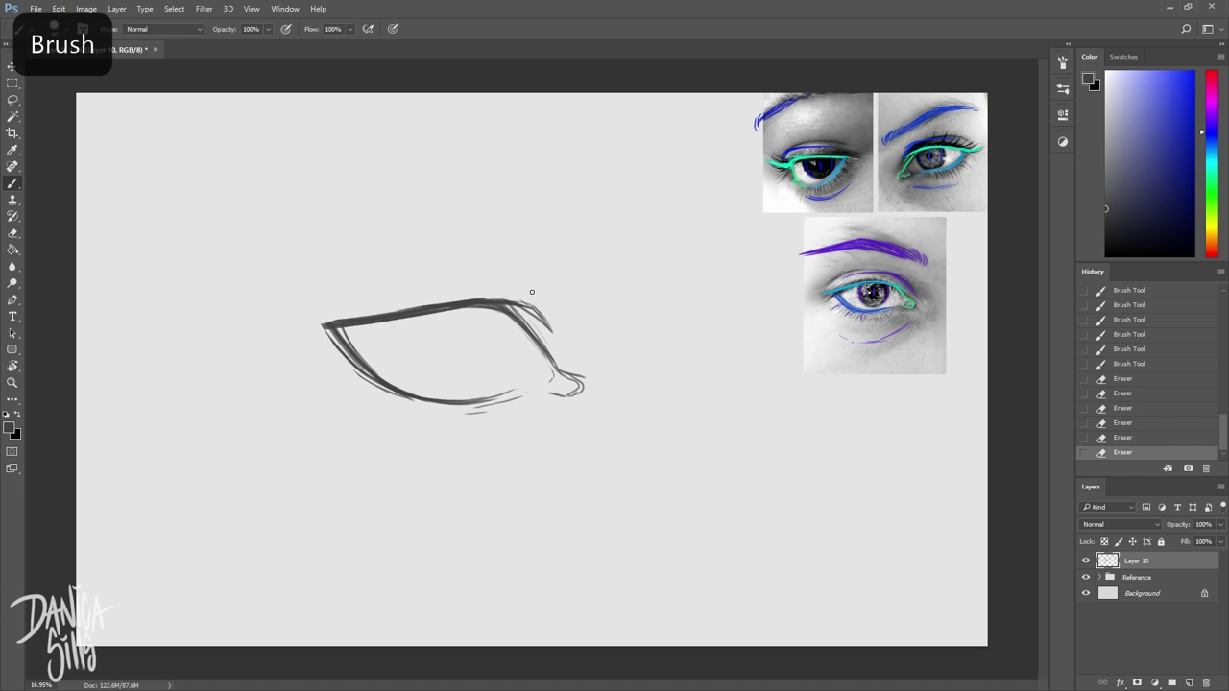
Sketch the eyelid crease above the upper lid and reinforce the lines toward the inner corner
drag(519, 274, 539, 296)
mouse_move(492, 263)
mouse_down()
mouse_move(549, 304)
mouse_move(474, 263)
mouse_up()
drag(507, 258, 352, 281)
mouse_move(492, 261)
mouse_down()
mouse_move(328, 284)
mouse_move(413, 390)
mouse_move(554, 368)
mouse_up()
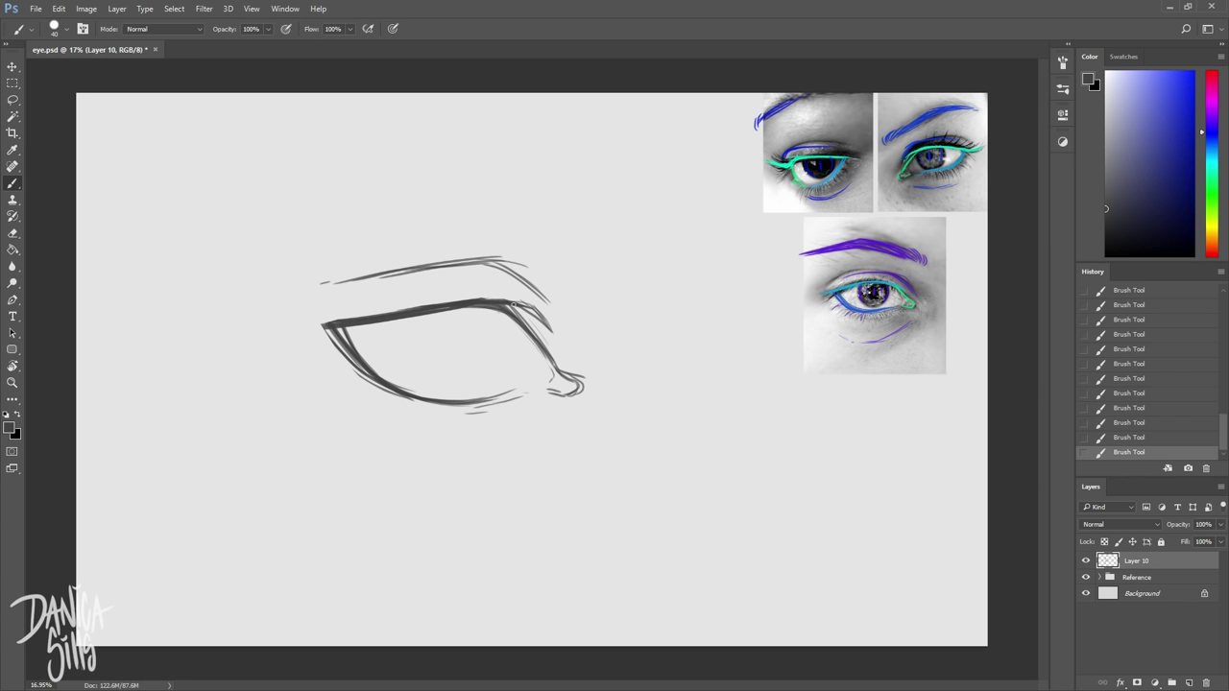
Sketch the iris with its narrow vertical pupil, and add the under-eye fold below the lower lid
key(b)
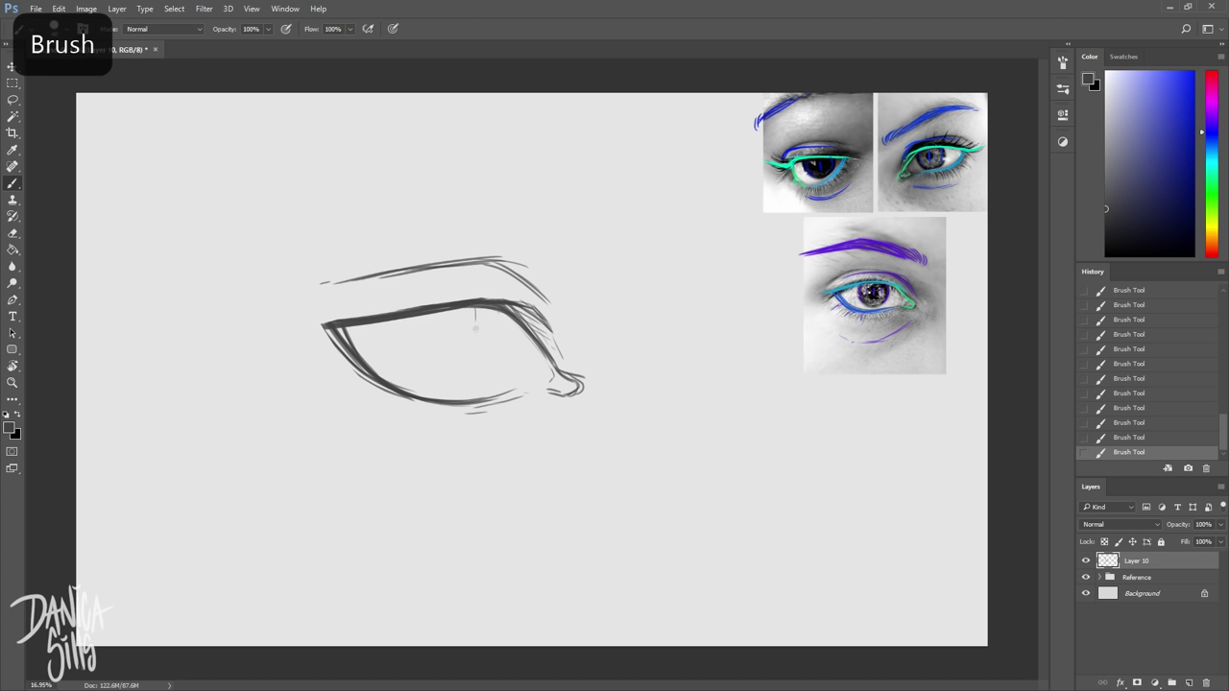
drag(476, 309, 459, 368)
drag(383, 318, 393, 367)
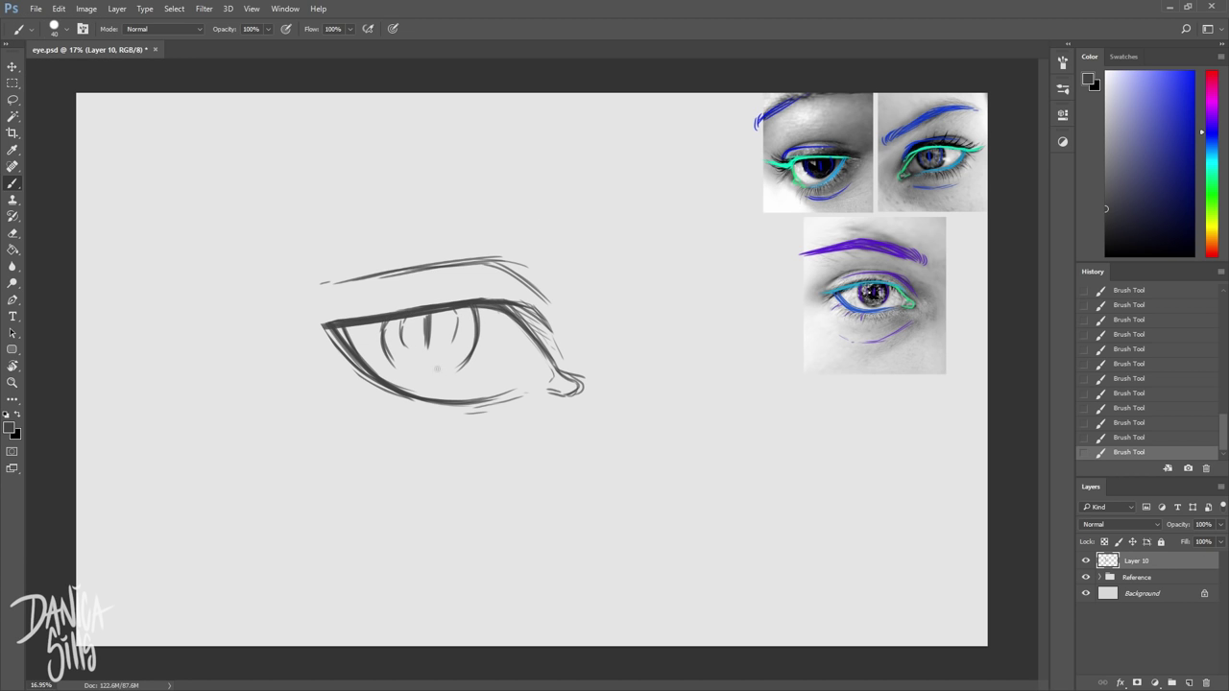
mouse_move(559, 422)
mouse_down()
mouse_move(470, 459)
mouse_move(555, 420)
mouse_up()
drag(396, 322, 390, 368)
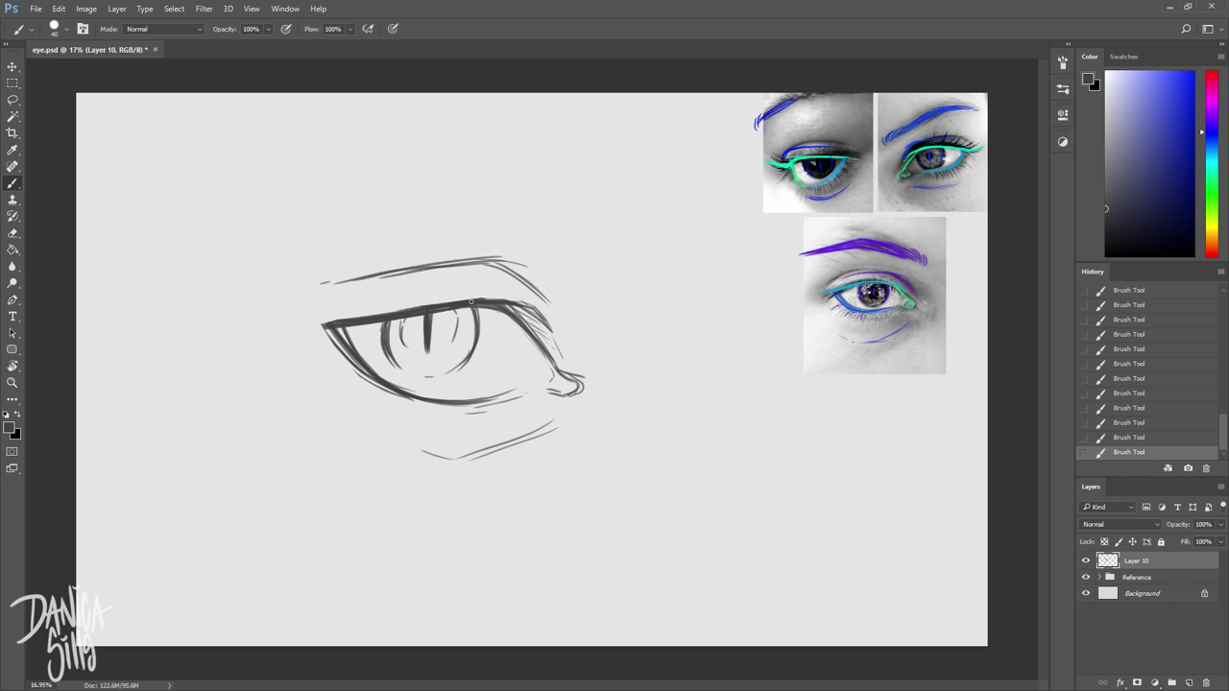
Thicken the upper lash line, extend it into an outer flick, and clean its upper edge with the Eraser
drag(482, 314, 288, 330)
key(bracketright)
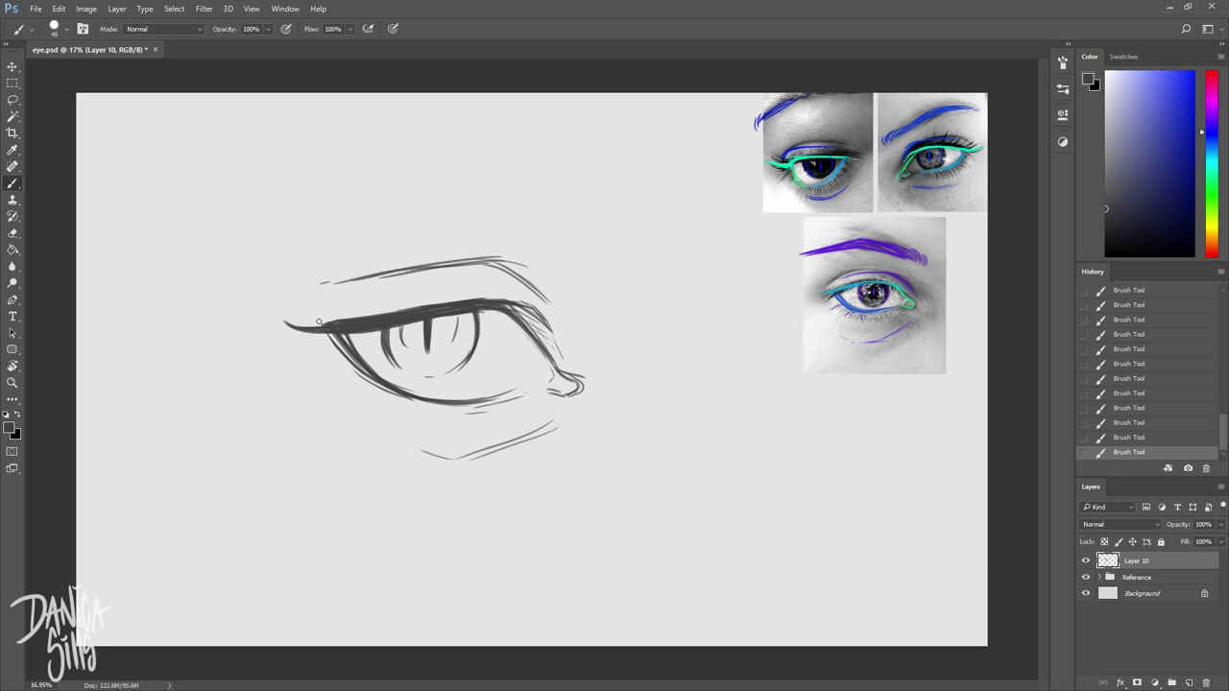
key(ctrl+alt+z)
key(ctrl+alt+z)
key(e)
drag(316, 314, 374, 304)
mouse_move(325, 313)
mouse_down()
mouse_move(437, 295)
mouse_move(374, 308)
mouse_move(408, 303)
mouse_up()
Add short lower lashes at the outer corner and along the lower lid of the sketched eye
key(b)
drag(338, 342, 321, 345)
drag(340, 346, 323, 349)
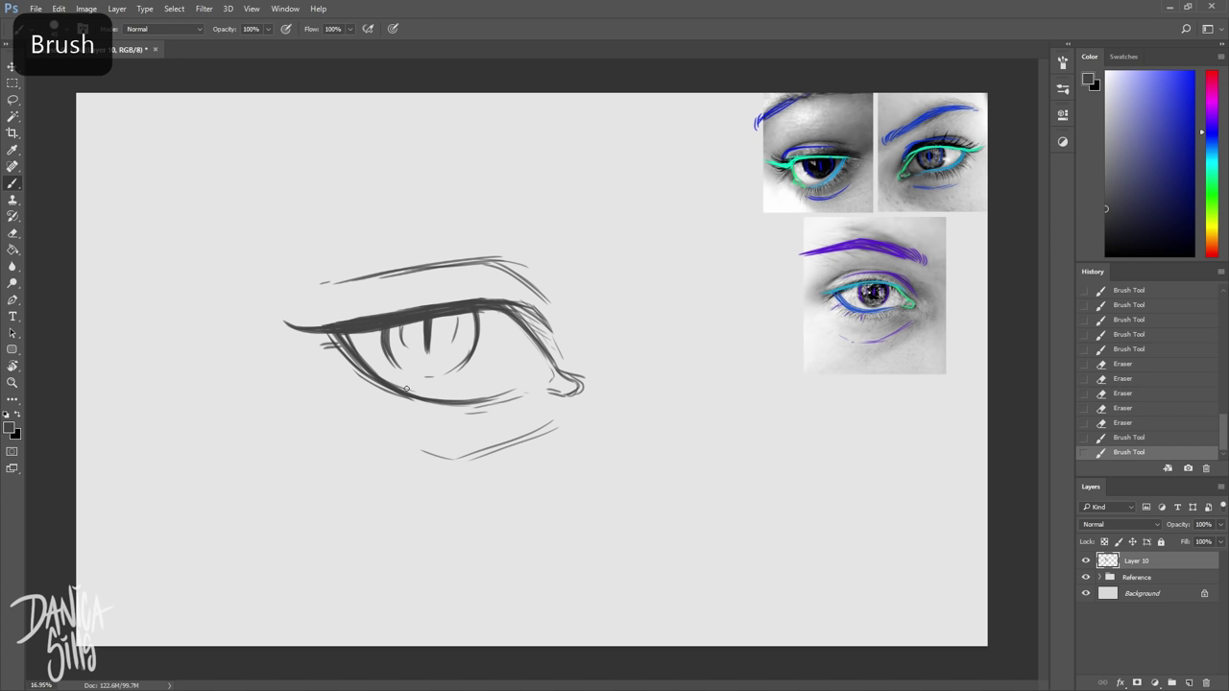
drag(398, 392, 387, 403)
mouse_move(411, 401)
mouse_down()
mouse_move(397, 423)
mouse_move(452, 416)
mouse_up()
drag(455, 405, 453, 414)
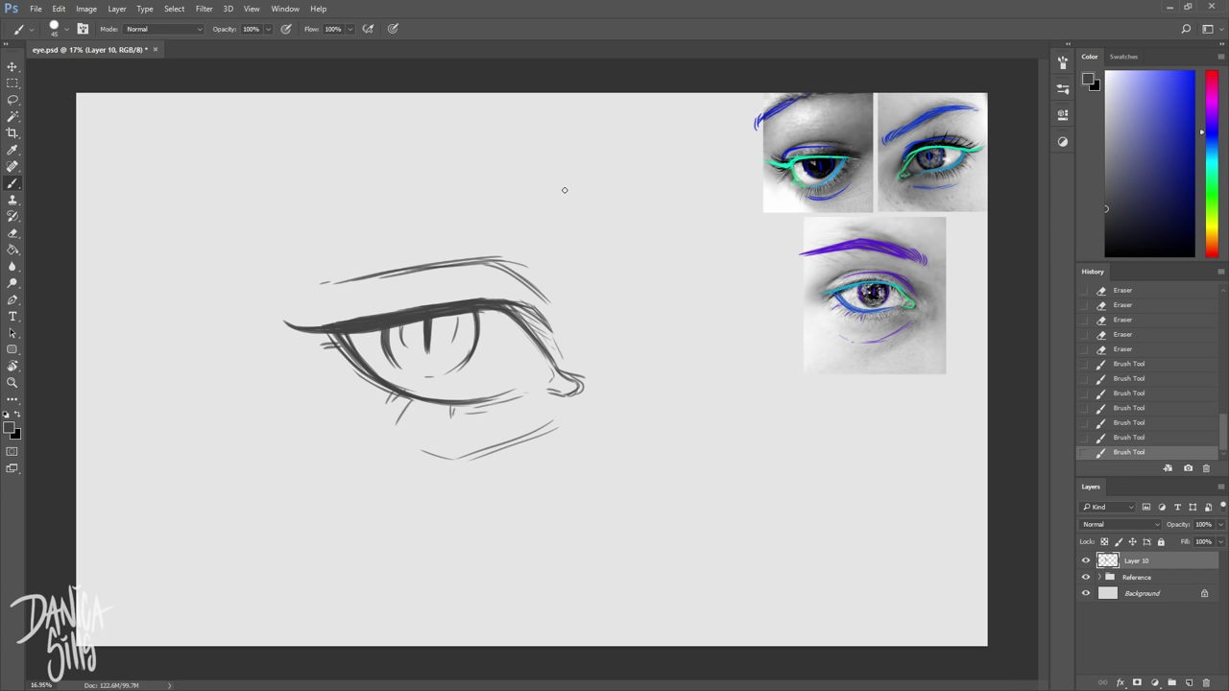
Sketch an arched eyebrow above the eye, with short curved hairs at its inner end and a tapered outer tail
drag(587, 220, 589, 251)
drag(592, 219, 599, 254)
drag(590, 225, 605, 256)
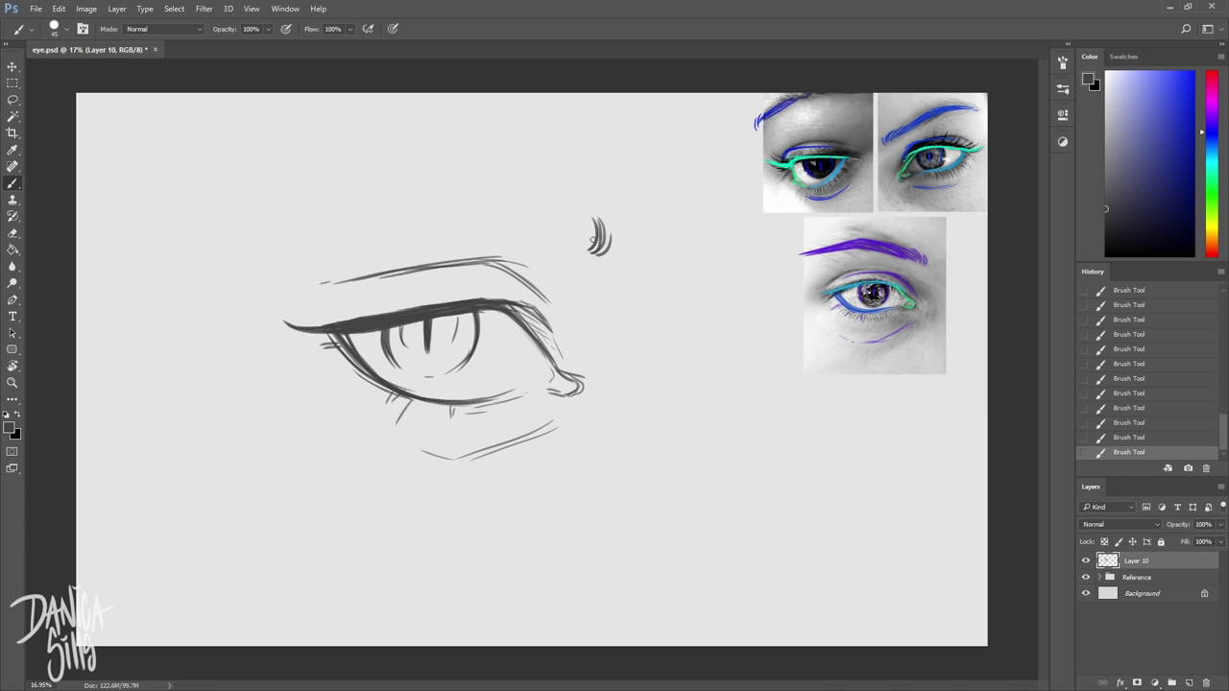
drag(528, 209, 586, 251)
drag(472, 188, 588, 240)
drag(519, 196, 582, 244)
drag(477, 192, 577, 247)
drag(423, 182, 580, 251)
drag(369, 186, 557, 242)
drag(349, 188, 553, 221)
drag(355, 177, 459, 195)
mouse_move(549, 208)
mouse_down()
mouse_move(373, 175)
mouse_move(255, 213)
mouse_move(382, 181)
mouse_up()
mouse_move(234, 234)
mouse_down()
mouse_move(378, 180)
mouse_move(263, 223)
mouse_up()
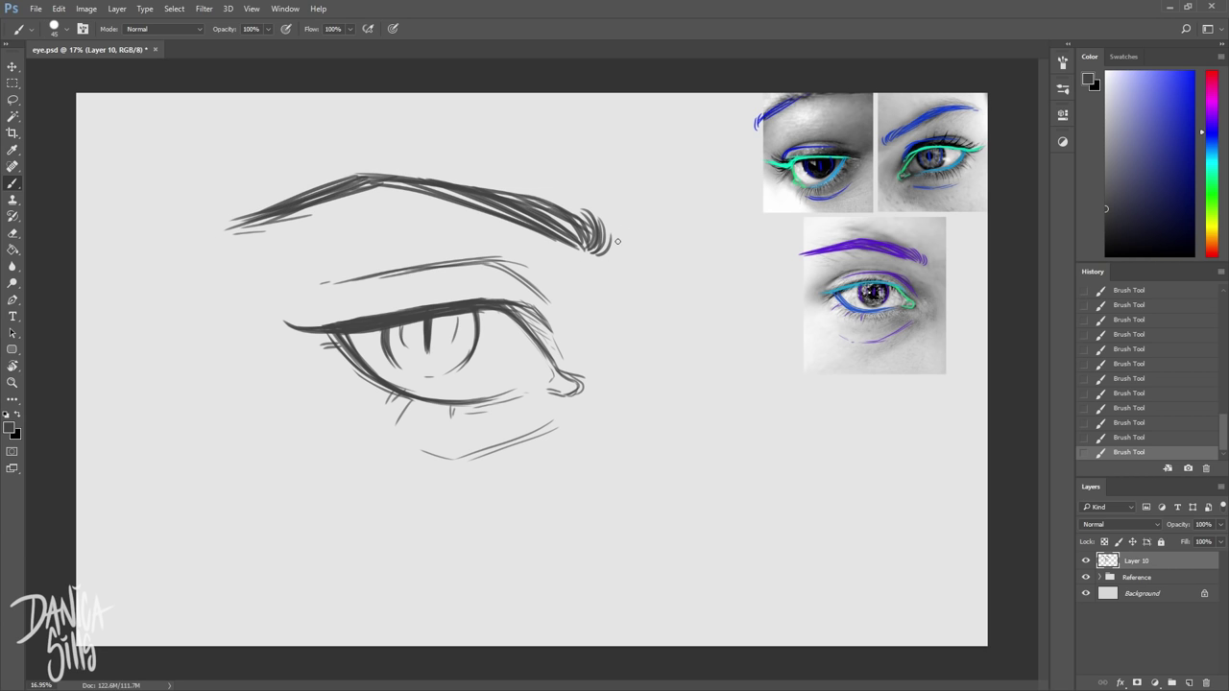
Partly erase the iris outline on its inner side and redraw it, shading the upper iris below the lid
key(e)
mouse_move(478, 320)
mouse_down()
mouse_move(448, 378)
mouse_move(480, 319)
mouse_move(459, 368)
mouse_up()
key(b)
mouse_move(470, 315)
mouse_down()
mouse_move(443, 374)
mouse_move(475, 344)
mouse_move(380, 336)
mouse_up()
Add loose hairs to the eyebrow and reinforce the upper lash line and the outer edge of the lower lid
mouse_move(609, 236)
mouse_down()
mouse_move(624, 265)
mouse_move(401, 192)
mouse_up()
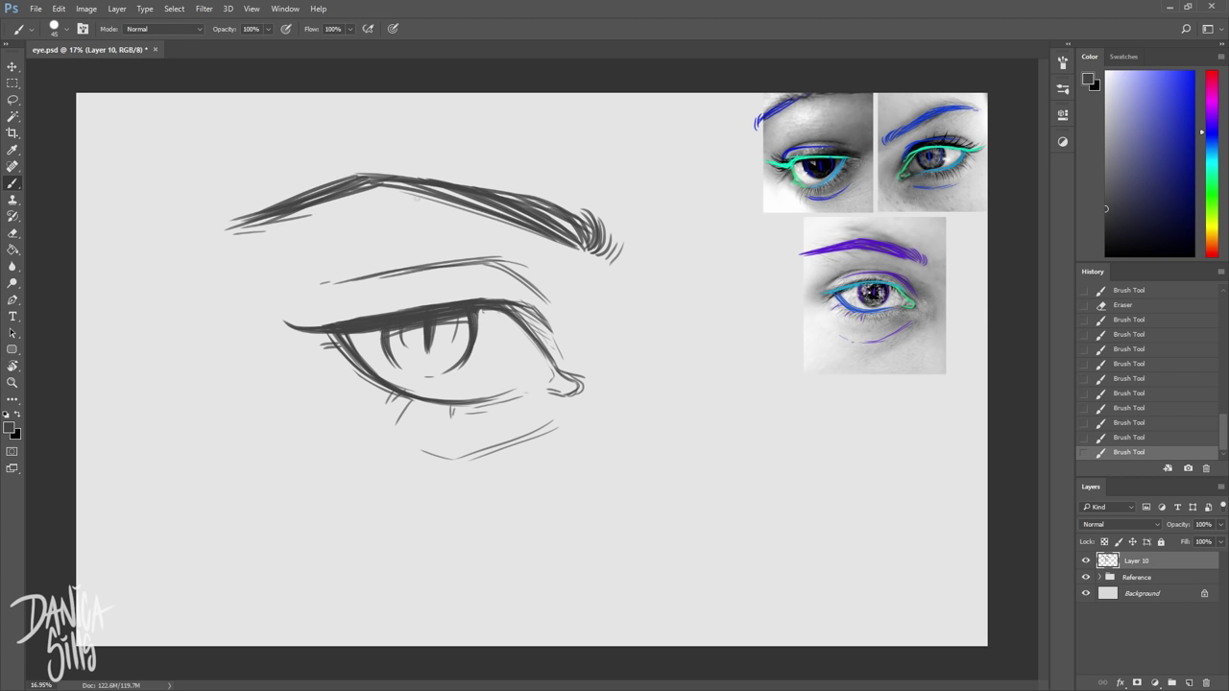
drag(496, 215, 353, 199)
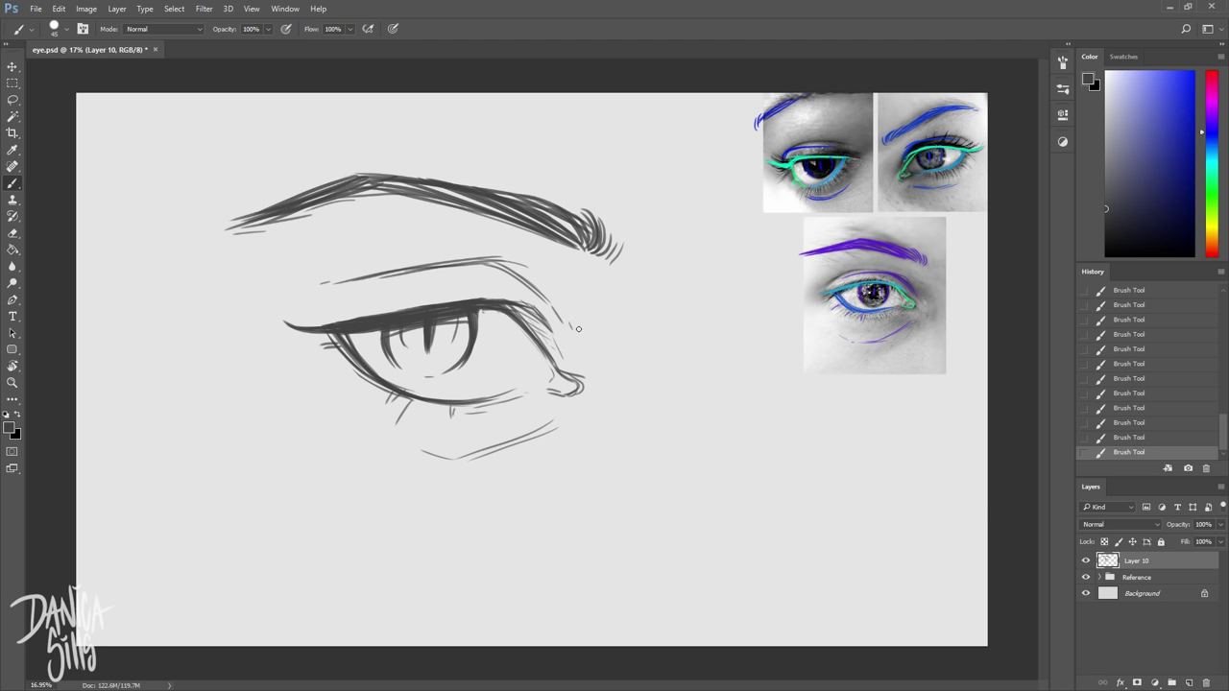
drag(325, 343, 381, 397)
drag(507, 311, 385, 316)
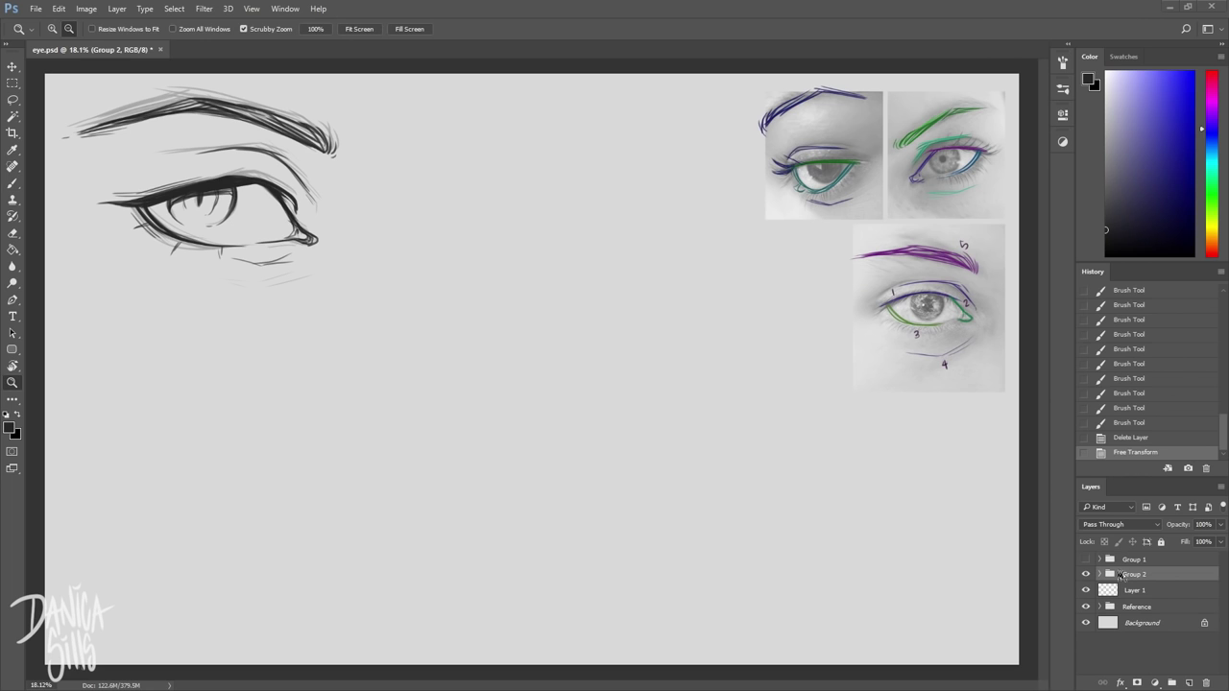
Add a new layer above Group 2 and set its opacity to 57% for a rough brush sketch
click(1189, 681)
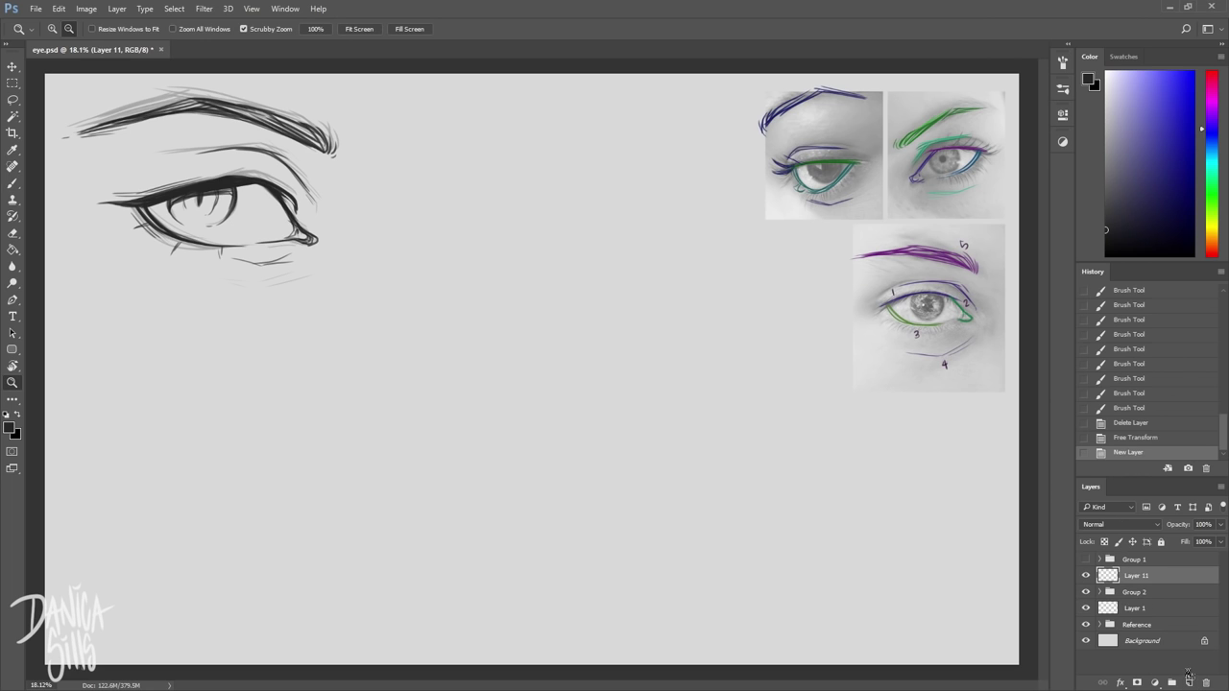
key(b)
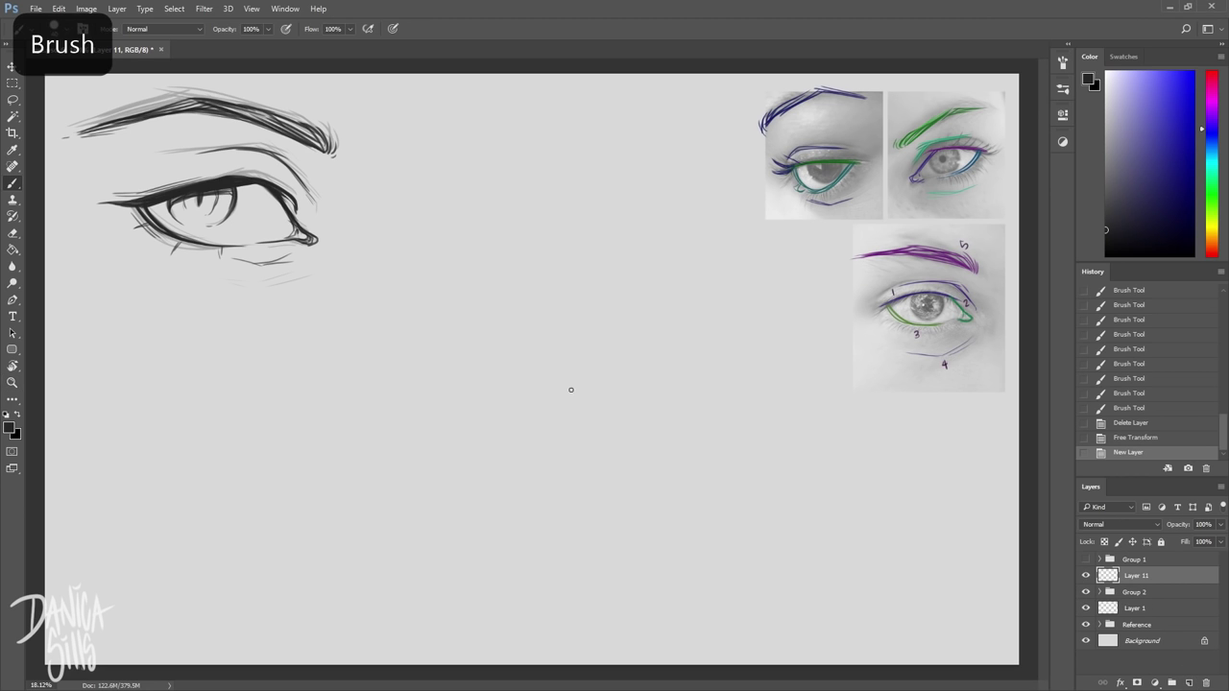
key(5)
key(7)
Rough in a second eye's outline in the middle of the canvas, with an outer wing and a tear duct
mouse_move(605, 428)
mouse_down()
mouse_move(544, 365)
mouse_move(523, 365)
mouse_up()
drag(574, 368, 424, 404)
mouse_move(499, 374)
mouse_down()
mouse_move(402, 413)
mouse_move(481, 442)
mouse_up()
mouse_move(445, 407)
mouse_down()
mouse_move(518, 445)
mouse_move(557, 443)
mouse_up()
drag(465, 413, 566, 443)
drag(546, 365, 603, 425)
mouse_move(540, 365)
mouse_down()
mouse_move(586, 401)
mouse_move(426, 413)
mouse_up()
mouse_move(542, 361)
mouse_down()
mouse_move(595, 387)
mouse_move(400, 411)
mouse_move(563, 443)
mouse_move(540, 443)
mouse_up()
drag(450, 405, 507, 440)
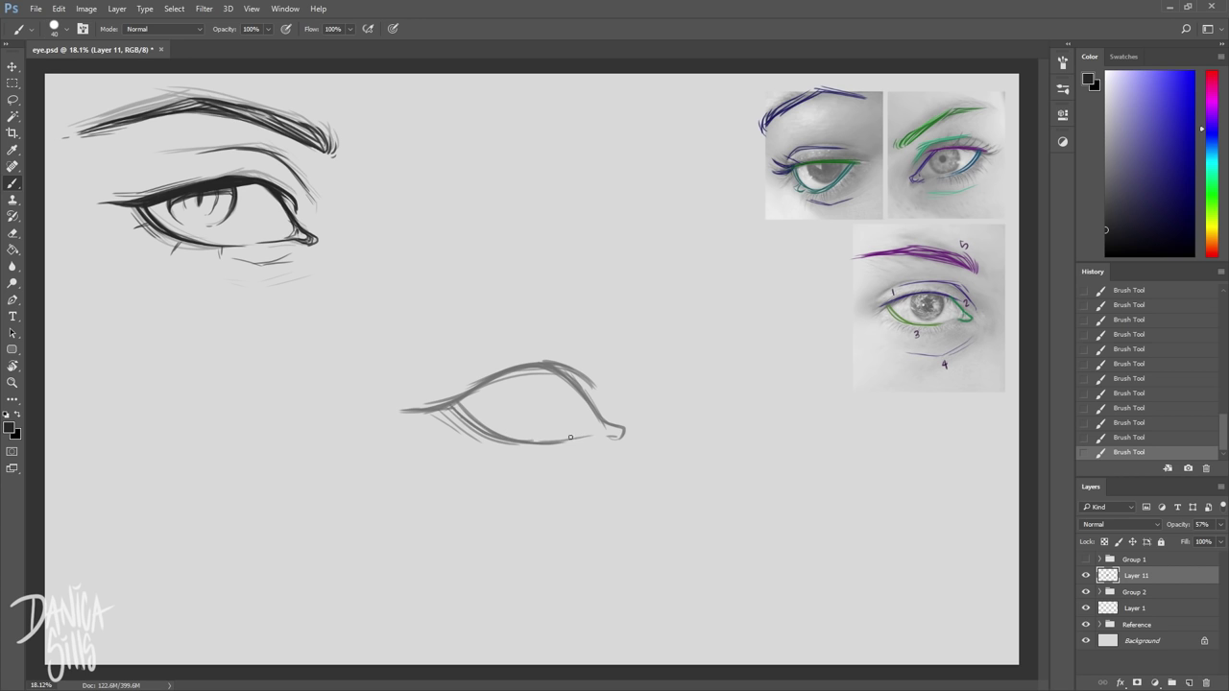
Undo the last strokes, then sketch the eyelid crease and the under-eye fold of the second eye
key(ctrl+alt+z)
key(ctrl+alt+z)
mouse_move(569, 347)
mouse_down()
mouse_move(611, 377)
mouse_move(603, 398)
mouse_move(594, 367)
mouse_up()
mouse_move(553, 347)
mouse_down()
mouse_move(509, 355)
mouse_move(590, 352)
mouse_move(612, 385)
mouse_up()
drag(617, 457, 554, 481)
drag(604, 461, 562, 478)
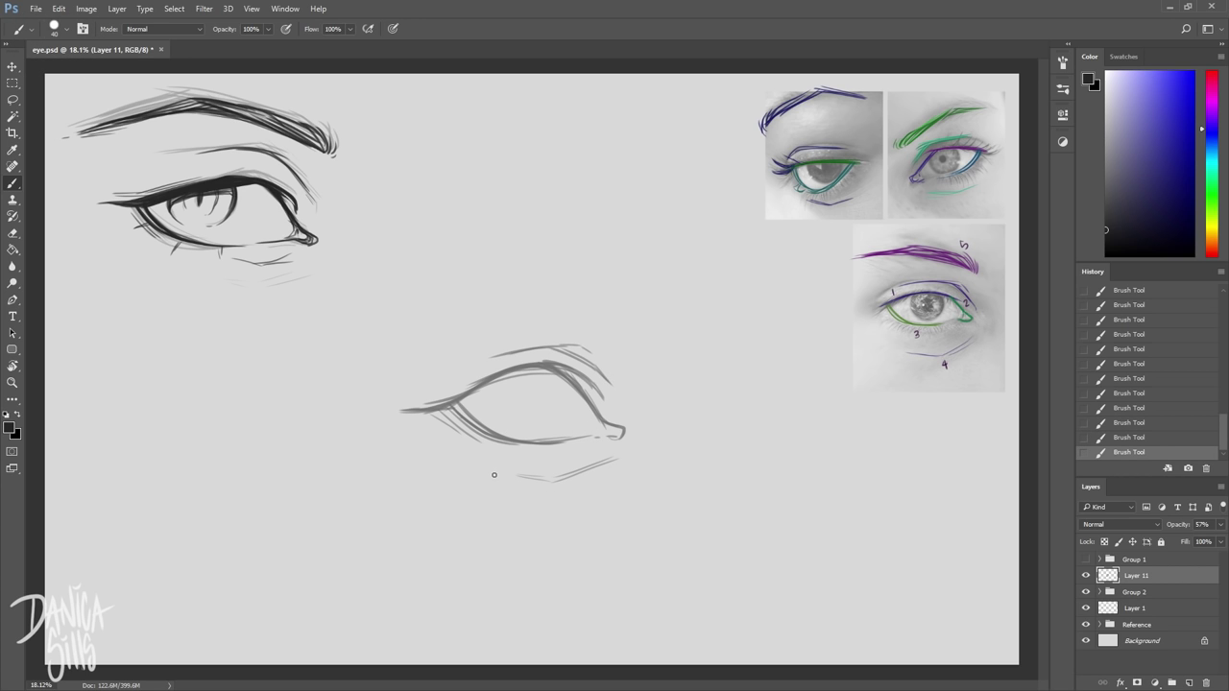
Add the iris and short lower lashes to the second eye, and sketch a curved eyebrow above it
key(ctrl+alt+z)
key(ctrl+alt+z)
drag(465, 425, 457, 439)
drag(500, 443, 503, 457)
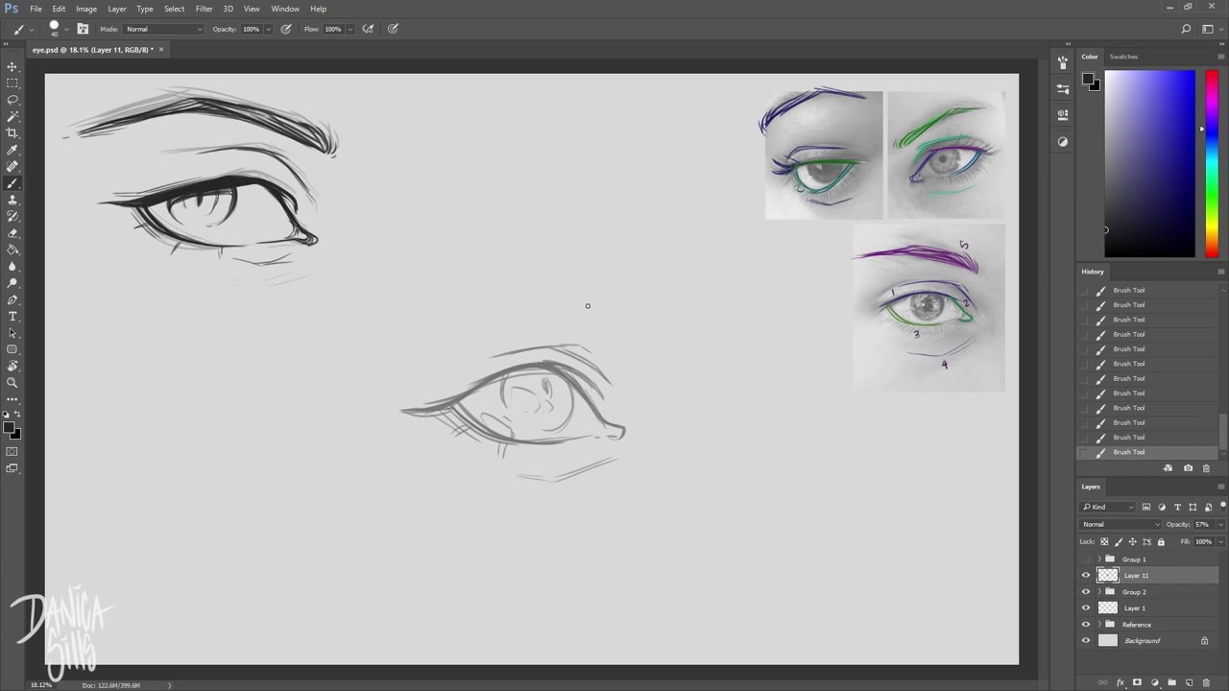
mouse_move(617, 320)
mouse_down()
mouse_move(509, 292)
mouse_move(442, 291)
mouse_move(390, 320)
mouse_move(544, 303)
mouse_up()
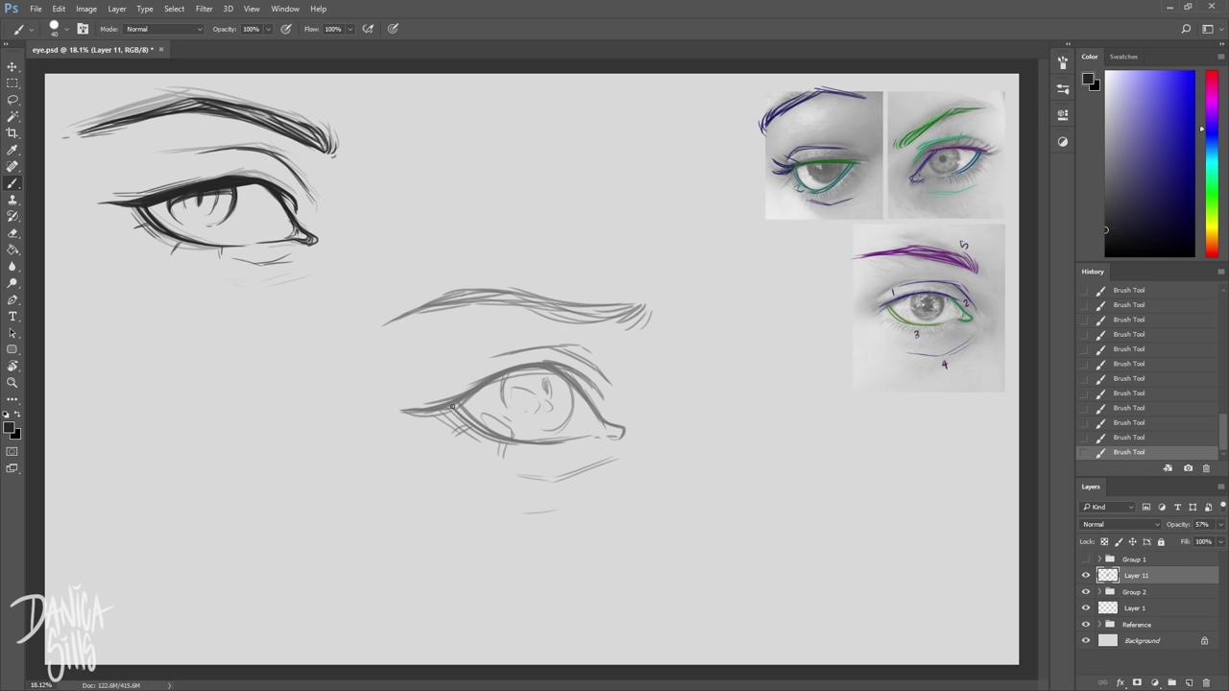
Add a new layer and ink the second eye's upper lash line in dark strokes, including the outer wing
click(1188, 683)
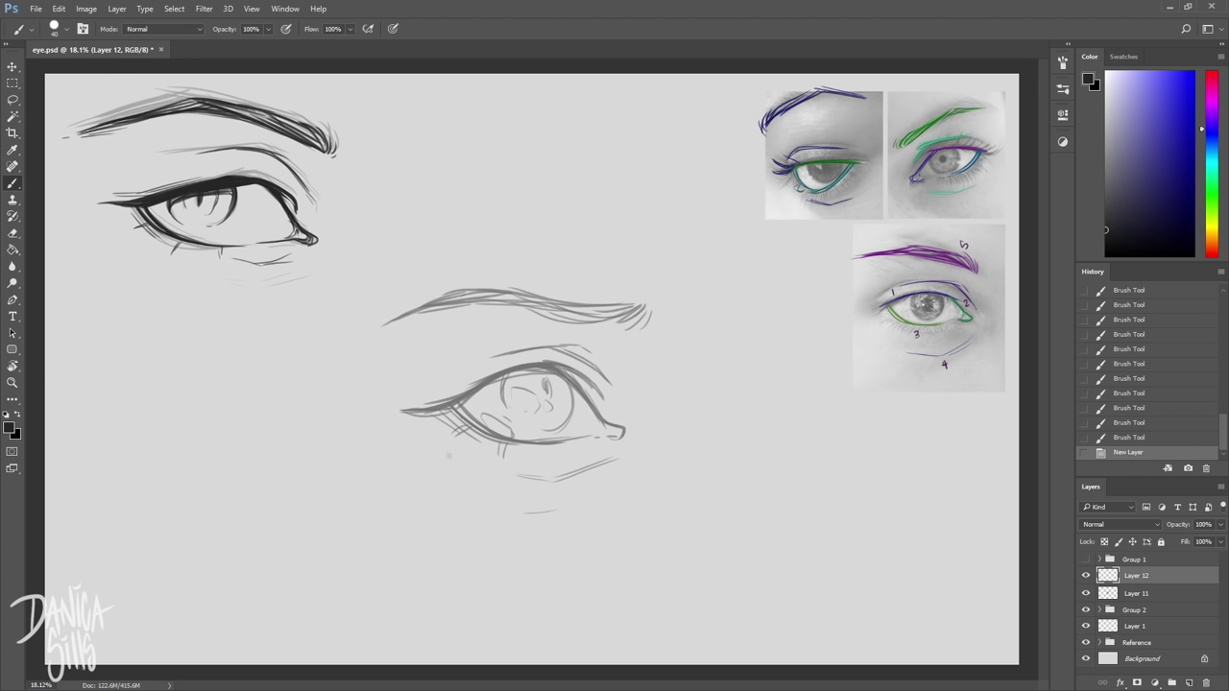
key(z)
drag(475, 474, 544, 496)
key(b)
drag(537, 272, 620, 260)
drag(505, 286, 620, 260)
drag(422, 340, 546, 272)
drag(350, 351, 480, 305)
mouse_move(333, 347)
mouse_down()
mouse_move(404, 351)
mouse_move(482, 304)
mouse_up()
mouse_move(421, 341)
mouse_down()
mouse_move(593, 262)
mouse_move(690, 282)
mouse_up()
Ink the second eye's inner corner, tear duct and lower lid, and go over its crease and under-eye fold
drag(601, 258, 708, 303)
mouse_move(670, 274)
mouse_down()
mouse_move(708, 306)
mouse_move(693, 317)
mouse_move(760, 389)
mouse_up()
drag(705, 350, 754, 379)
mouse_move(429, 343)
mouse_down()
mouse_move(480, 389)
mouse_move(532, 407)
mouse_move(687, 394)
mouse_move(664, 413)
mouse_move(751, 393)
mouse_move(797, 425)
mouse_up()
key(e)
key(b)
key(e)
key(b)
drag(725, 359, 765, 395)
mouse_move(728, 288)
mouse_down()
mouse_move(634, 219)
mouse_move(518, 242)
mouse_move(457, 276)
mouse_up()
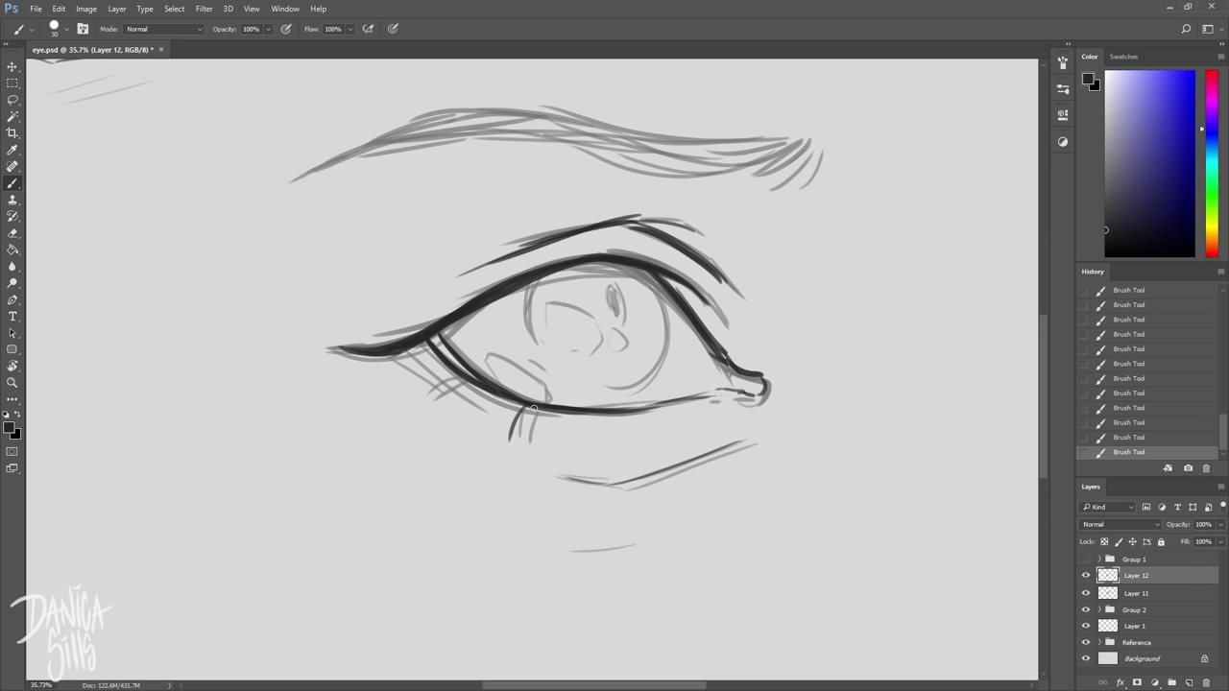
Ink the second eye's narrow pupil and iris outline, adding reflection shapes and small detail strokes inside the iris
mouse_move(615, 314)
mouse_down()
mouse_move(612, 288)
mouse_move(626, 332)
mouse_up()
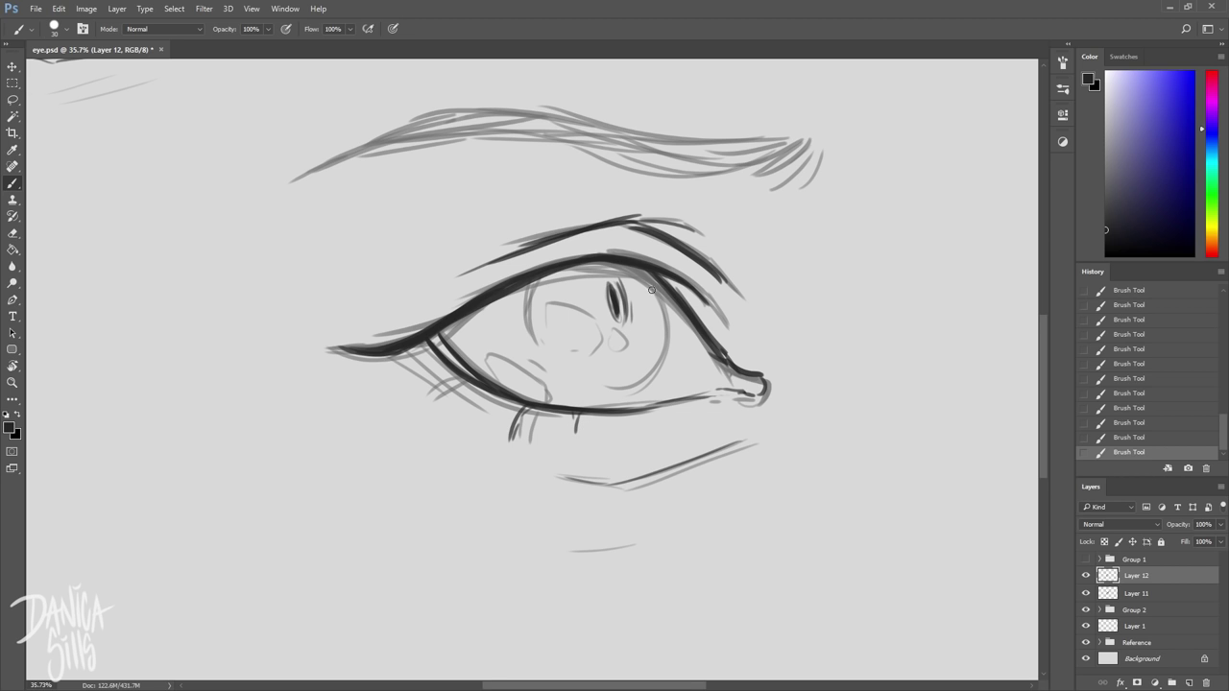
mouse_move(645, 269)
mouse_down()
mouse_move(667, 346)
mouse_move(659, 377)
mouse_up()
drag(526, 279, 536, 342)
drag(562, 302, 600, 353)
mouse_move(614, 336)
mouse_down()
mouse_move(621, 348)
mouse_move(587, 374)
mouse_up()
drag(616, 390, 651, 375)
drag(640, 291, 643, 311)
drag(622, 332, 651, 337)
key(ctrl+alt+z)
drag(644, 294, 646, 307)
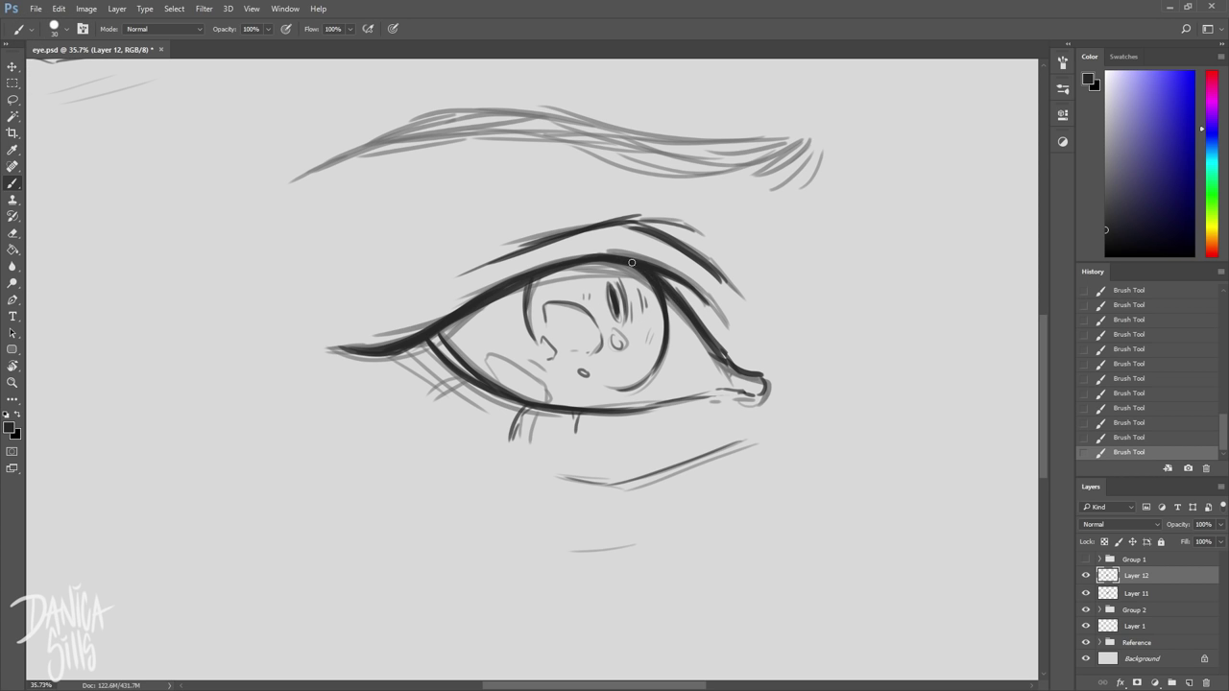
Ink the second eye's eyebrow over the rough lines, from the hairs at the inner end to a long outer tail
drag(768, 188, 799, 139)
mouse_move(794, 141)
mouse_down()
mouse_move(676, 169)
mouse_move(514, 130)
mouse_move(393, 130)
mouse_move(267, 182)
mouse_up()
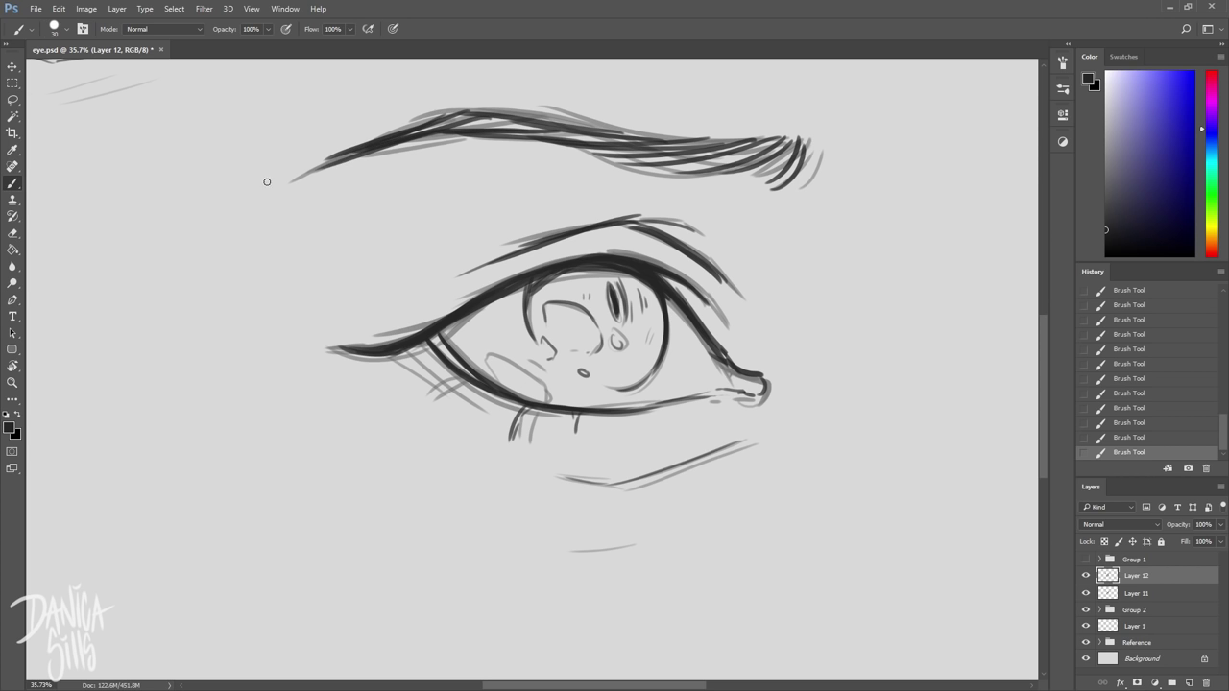
drag(364, 149, 257, 188)
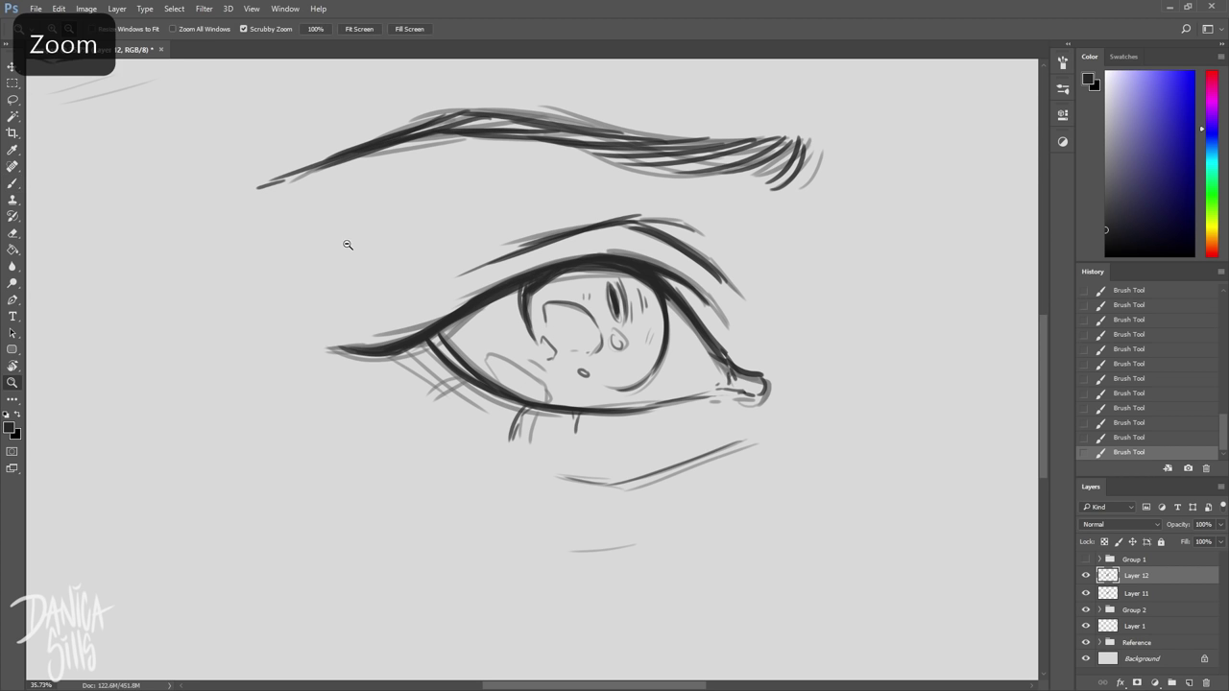
drag(345, 244, 222, 316)
scroll(262, 399, down, 1)
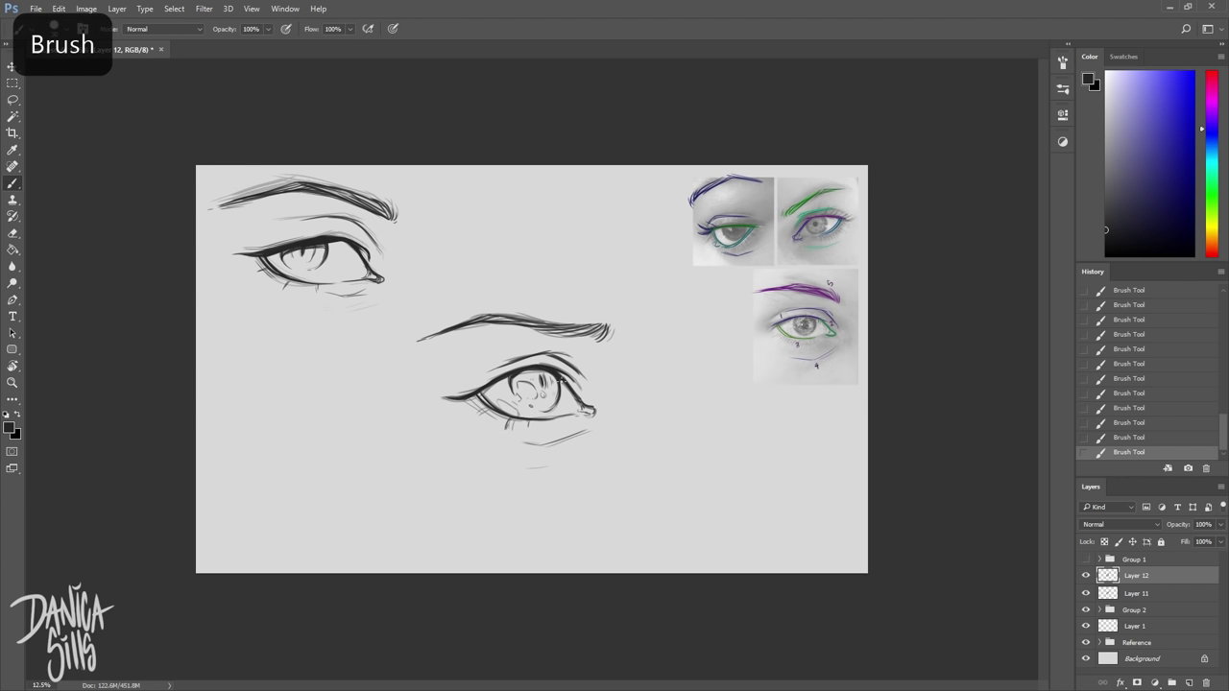
scroll(532, 370, up, 1)
Make a small clean-up with the Eraser, then move Layers 11 and 12 together beside the first eye
key(e)
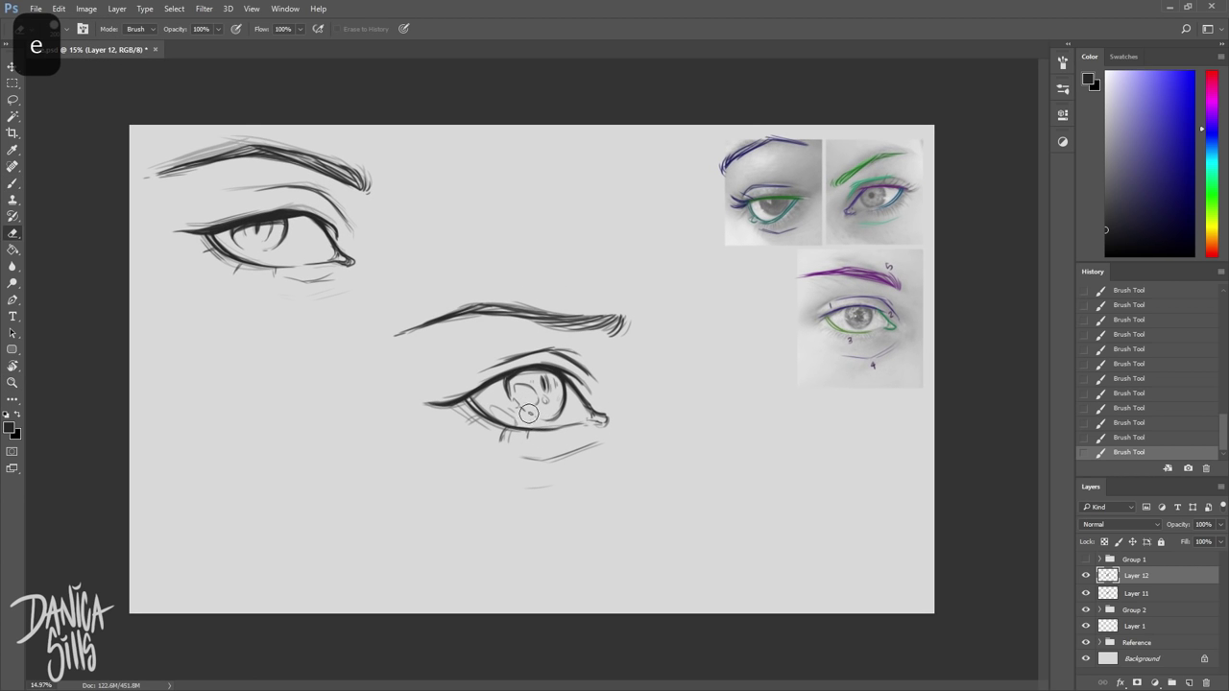
click(286, 255)
shift+click(1121, 590)
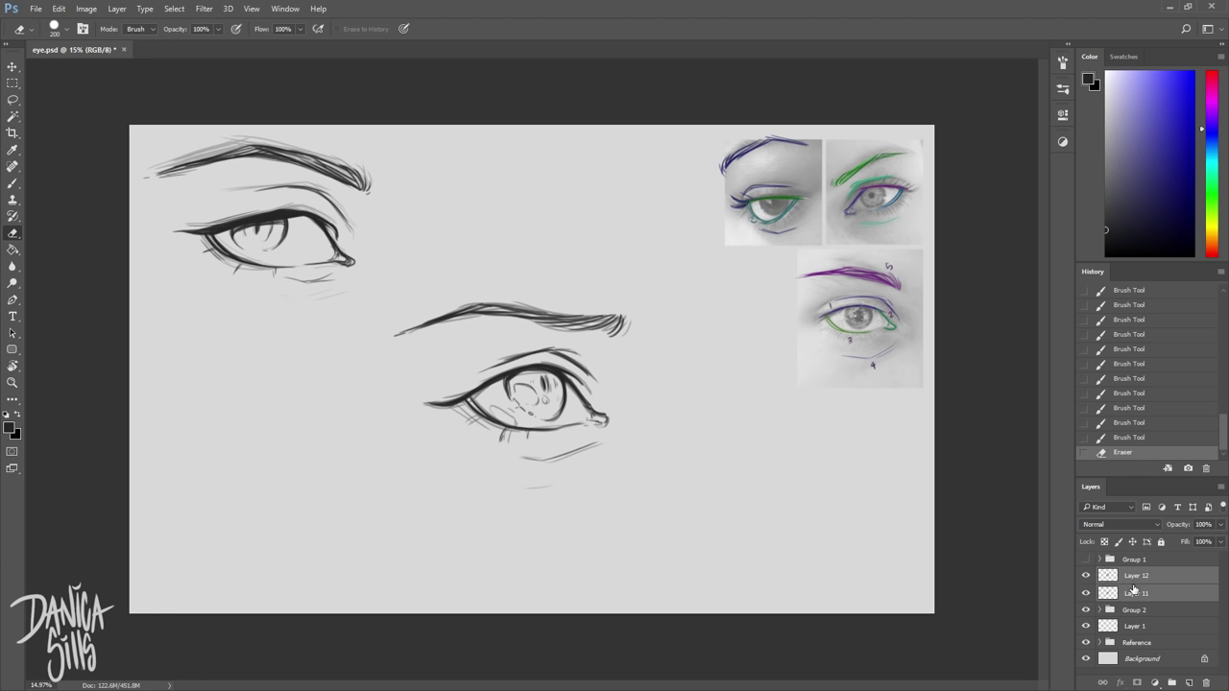
key(ctrl+t)
mouse_move(392, 301)
mouse_down()
mouse_move(433, 332)
mouse_move(387, 173)
mouse_move(361, 146)
mouse_up()
drag(401, 175, 418, 183)
drag(378, 153, 362, 140)
drag(442, 220, 458, 224)
key(Return)
Add a new layer at 41% opacity and rough in the upper and lower lids of a third eye below
click(1189, 683)
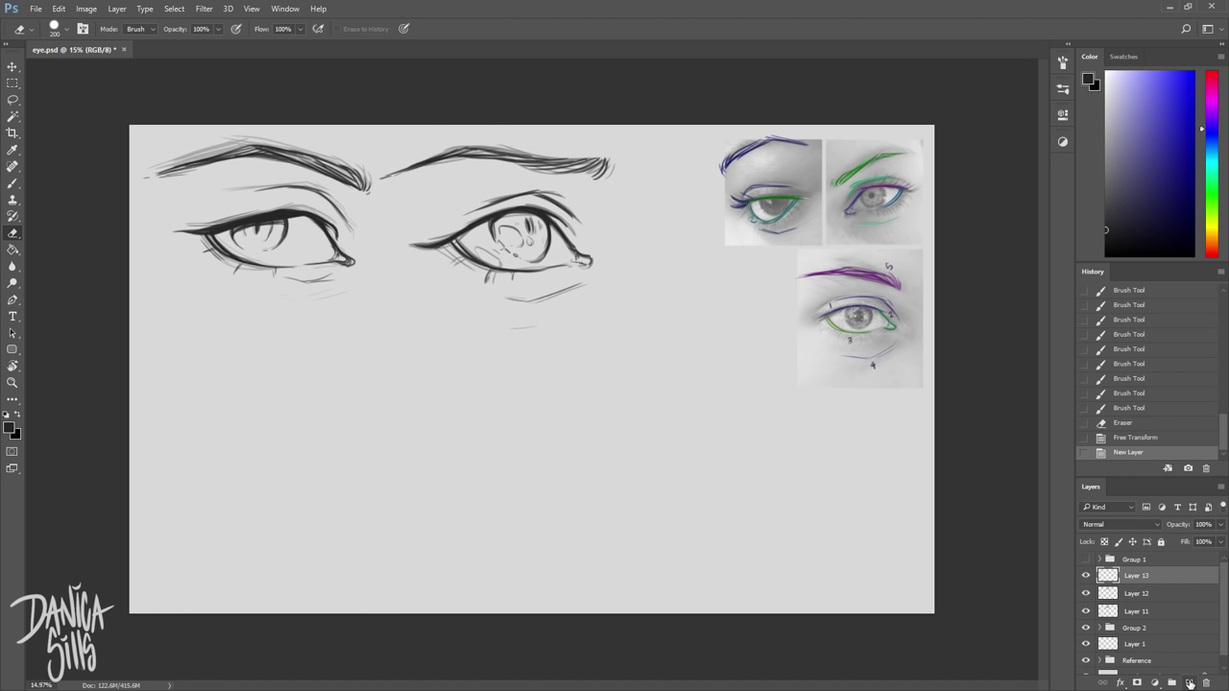
key(b)
drag(1220, 525, 1185, 541)
key(])
mouse_move(601, 449)
mouse_down()
mouse_move(513, 522)
mouse_move(434, 498)
mouse_move(504, 437)
mouse_move(428, 450)
mouse_up()
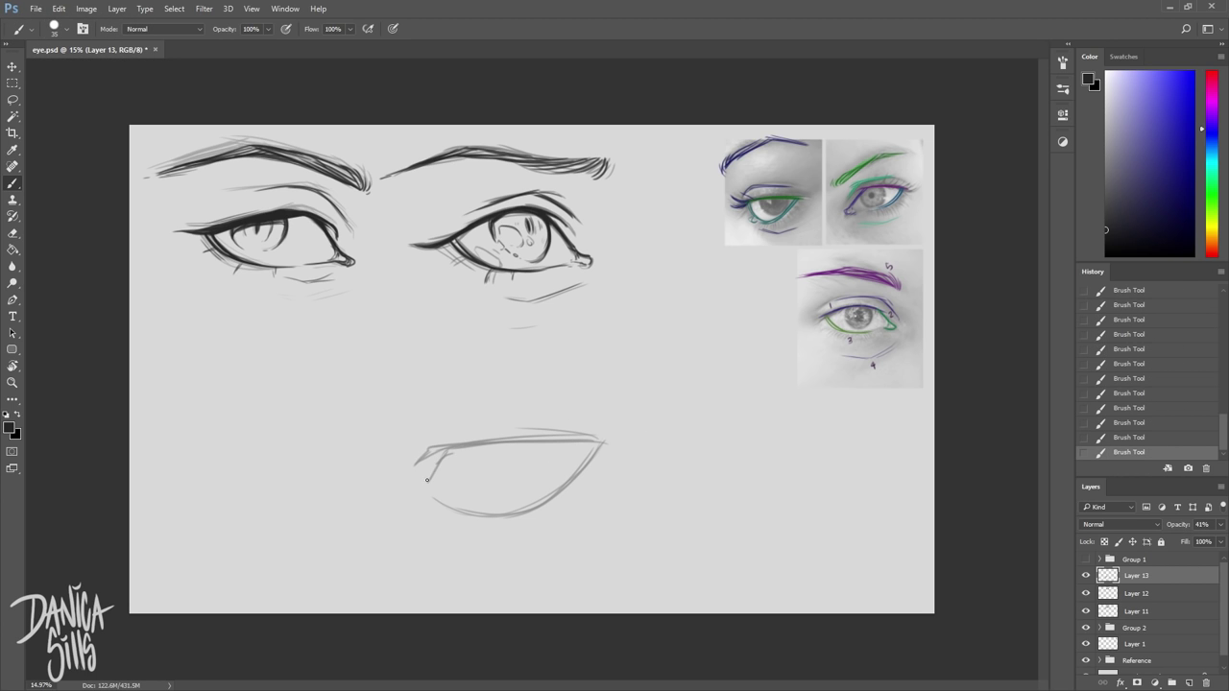
Partly erase the third eye's upper lid line and strengthen the outer curve of its lower lid
mouse_move(603, 441)
mouse_down()
mouse_move(402, 463)
mouse_move(496, 455)
mouse_move(592, 449)
mouse_up()
key(e)
mouse_move(591, 433)
mouse_down()
mouse_move(447, 436)
mouse_move(612, 428)
mouse_move(479, 459)
mouse_up()
key(b)
mouse_move(591, 449)
mouse_down()
mouse_move(531, 504)
mouse_move(482, 514)
mouse_up()
mouse_move(550, 484)
mouse_down()
mouse_move(446, 503)
mouse_move(591, 451)
mouse_up()
Clean the third eye's outer corner with a smaller Eraser and extend the lash line into an upward wing
key(e)
key([)
mouse_move(590, 453)
mouse_down()
mouse_move(570, 476)
mouse_move(613, 425)
mouse_move(503, 514)
mouse_move(608, 453)
mouse_up()
key(b)
drag(585, 465, 621, 431)
drag(586, 449, 647, 420)
Sketch a crease above the third eye and thicken its upper lash line out to the wing tip
drag(441, 431, 467, 401)
mouse_move(437, 419)
mouse_down()
mouse_move(511, 389)
mouse_move(572, 404)
mouse_up()
drag(484, 394, 542, 398)
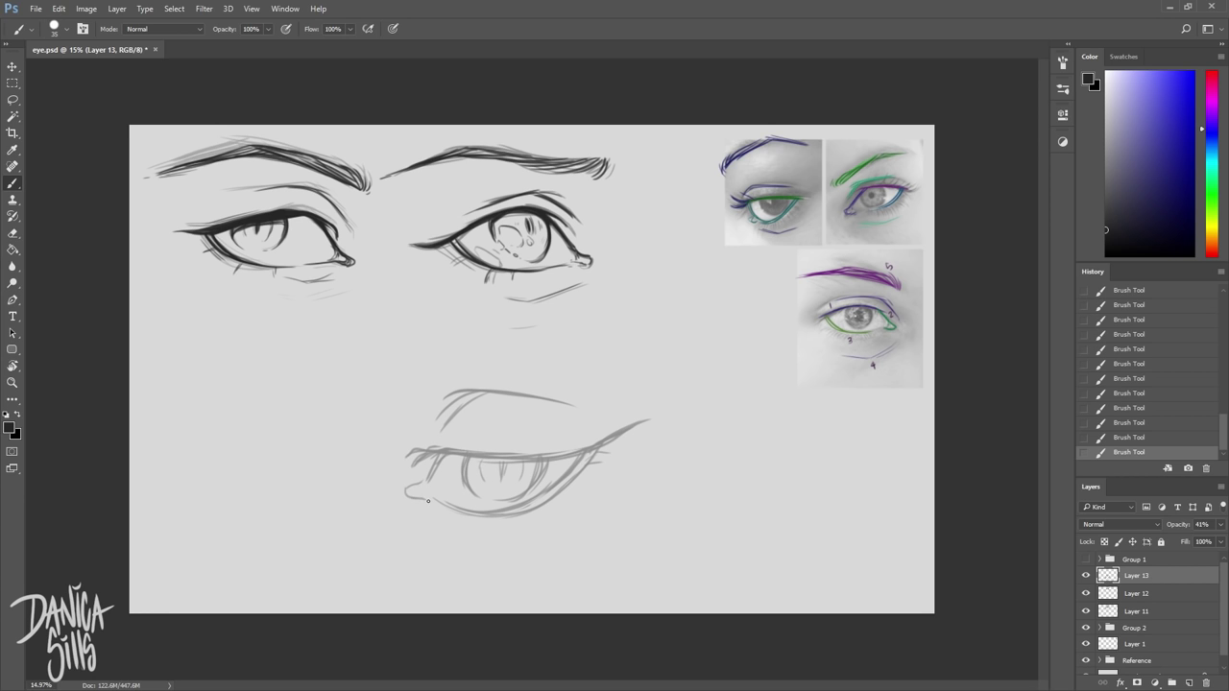
drag(601, 440, 437, 448)
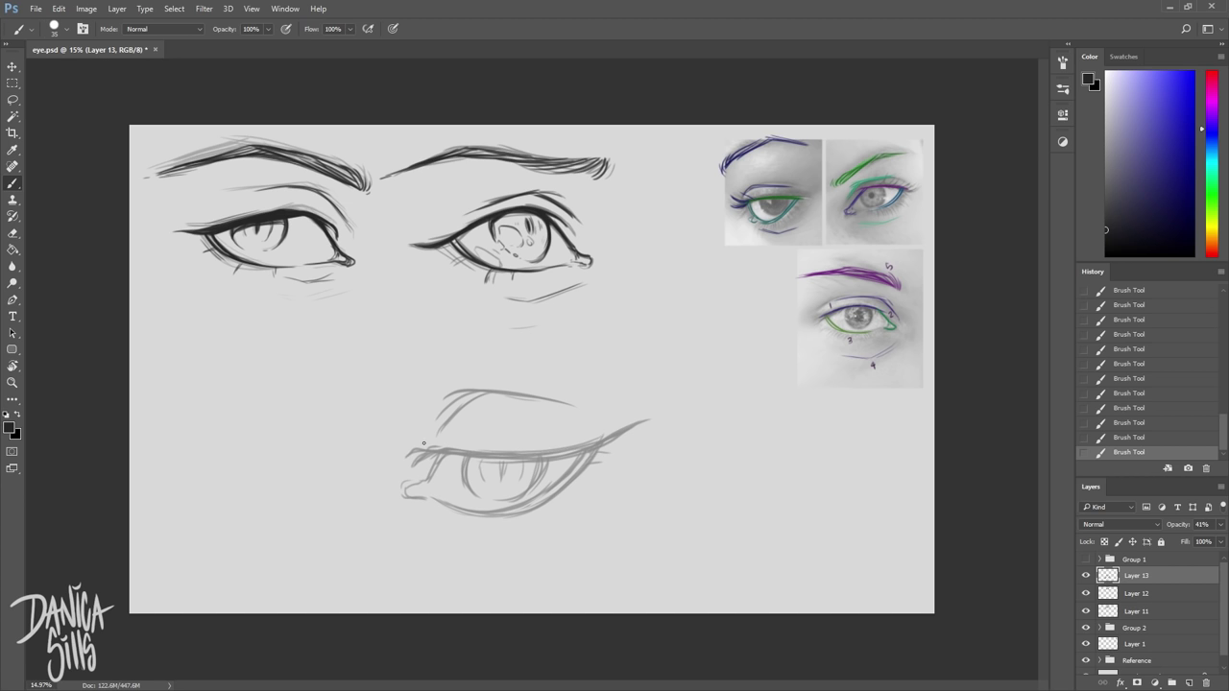
drag(570, 447, 660, 419)
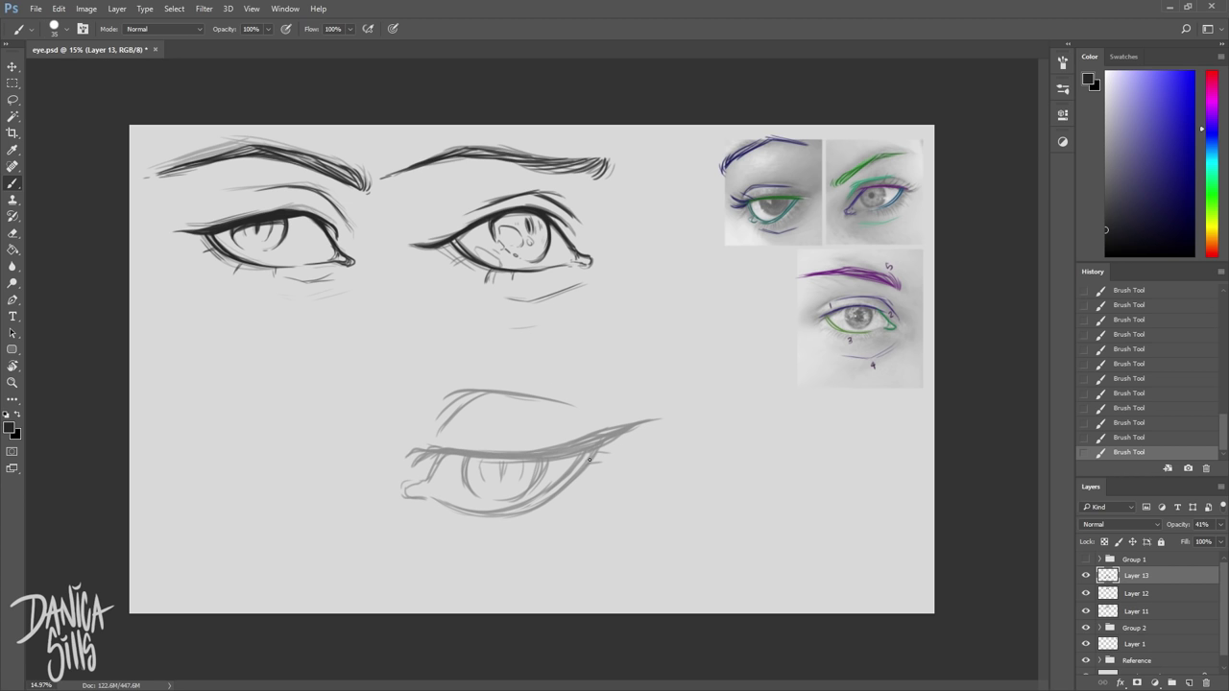
Erase the top of the third eye's crease and sketch a low, sweeping eyebrow rising toward the outer side
key(e)
drag(451, 391, 555, 403)
key(b)
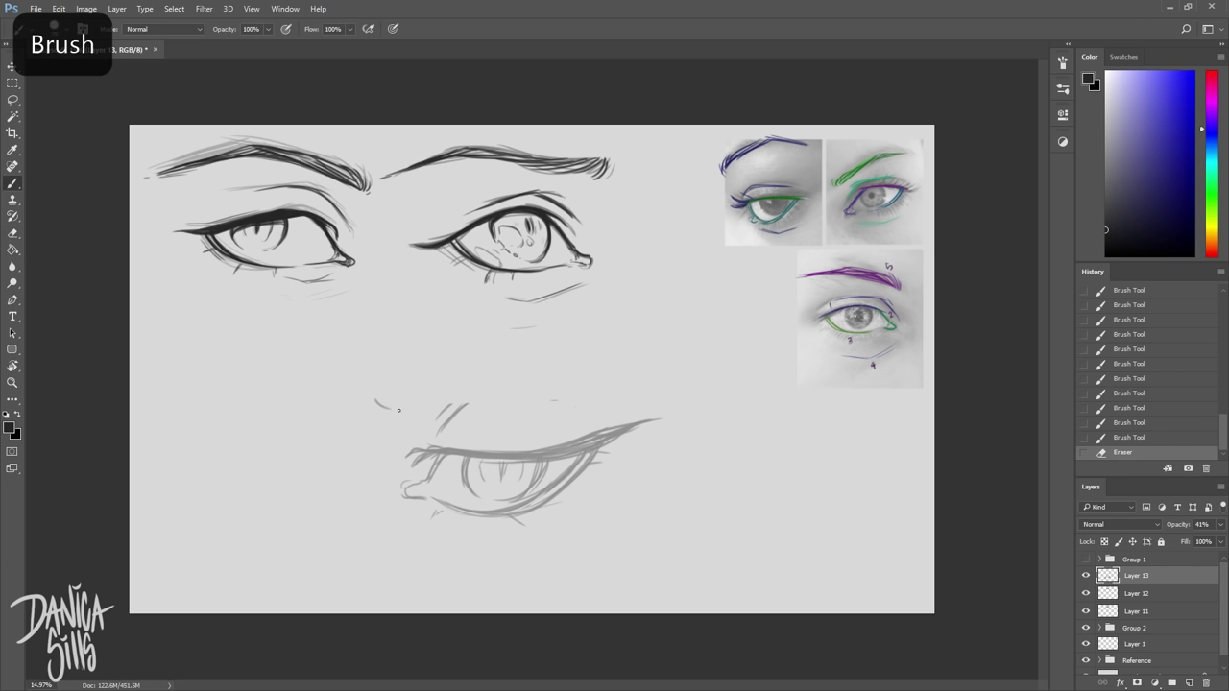
mouse_move(376, 395)
mouse_down()
mouse_move(426, 408)
mouse_move(378, 403)
mouse_up()
mouse_move(524, 385)
mouse_down()
mouse_move(388, 395)
mouse_move(565, 363)
mouse_up()
drag(442, 403, 634, 351)
drag(553, 368, 650, 350)
drag(398, 404, 390, 379)
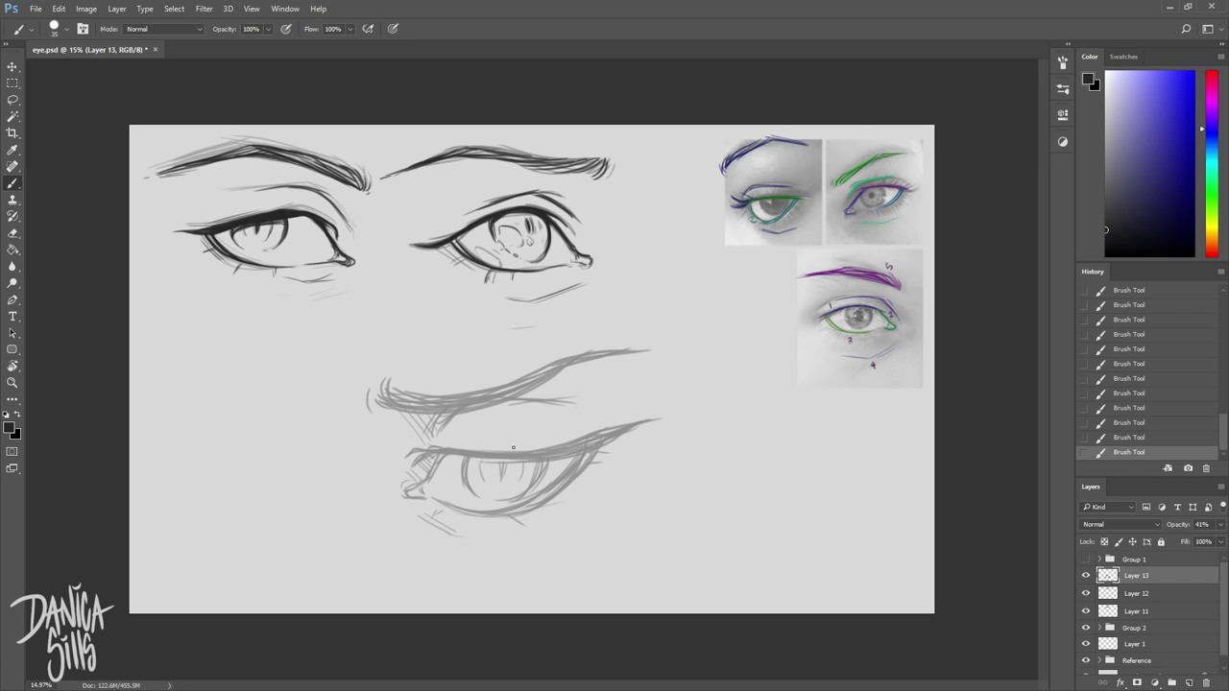
Sketch fold lines between the third eye's lid and brow, then erase the stray strokes below the brow
drag(440, 447, 596, 429)
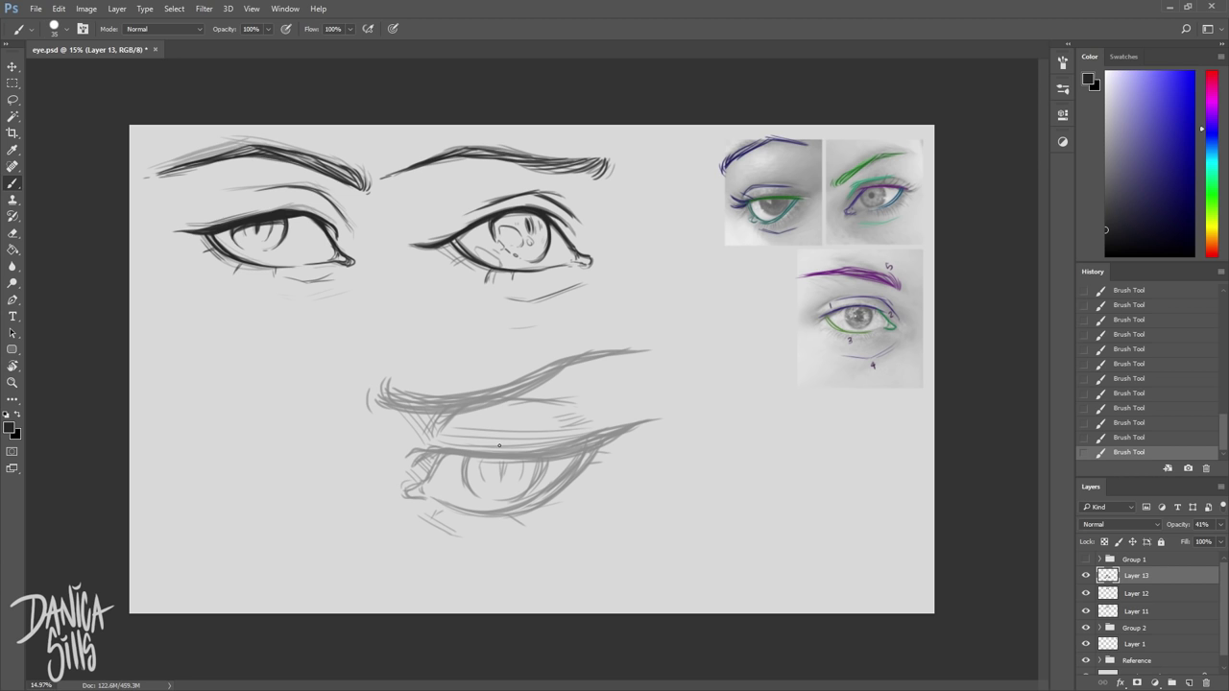
mouse_move(495, 410)
mouse_down()
mouse_move(414, 443)
mouse_move(465, 430)
mouse_move(398, 432)
mouse_up()
key(e)
key(b)
key(e)
drag(442, 428, 456, 421)
drag(549, 400, 464, 411)
Strengthen the underside of the third eyebrow and redraw the lid crease out past the inner corner
key(b)
mouse_move(491, 414)
mouse_down()
mouse_move(419, 421)
mouse_move(563, 423)
mouse_up()
mouse_move(432, 418)
mouse_down()
mouse_move(584, 421)
mouse_move(388, 434)
mouse_move(573, 406)
mouse_up()
key(e)
key(bracketright)
key(b)
drag(501, 435, 395, 436)
mouse_move(421, 431)
mouse_down()
mouse_move(399, 445)
mouse_move(576, 331)
mouse_move(384, 437)
mouse_up()
Lasso the third eye's eyebrow, nudge it slightly down toward the eye with Free Transform, and deselect it
key(l)
right_click(452, 353)
click(501, 495)
key(shift+Down)
key(shift+Down)
key(shift+Down)
key(shift+Down)
key(shift+Down)
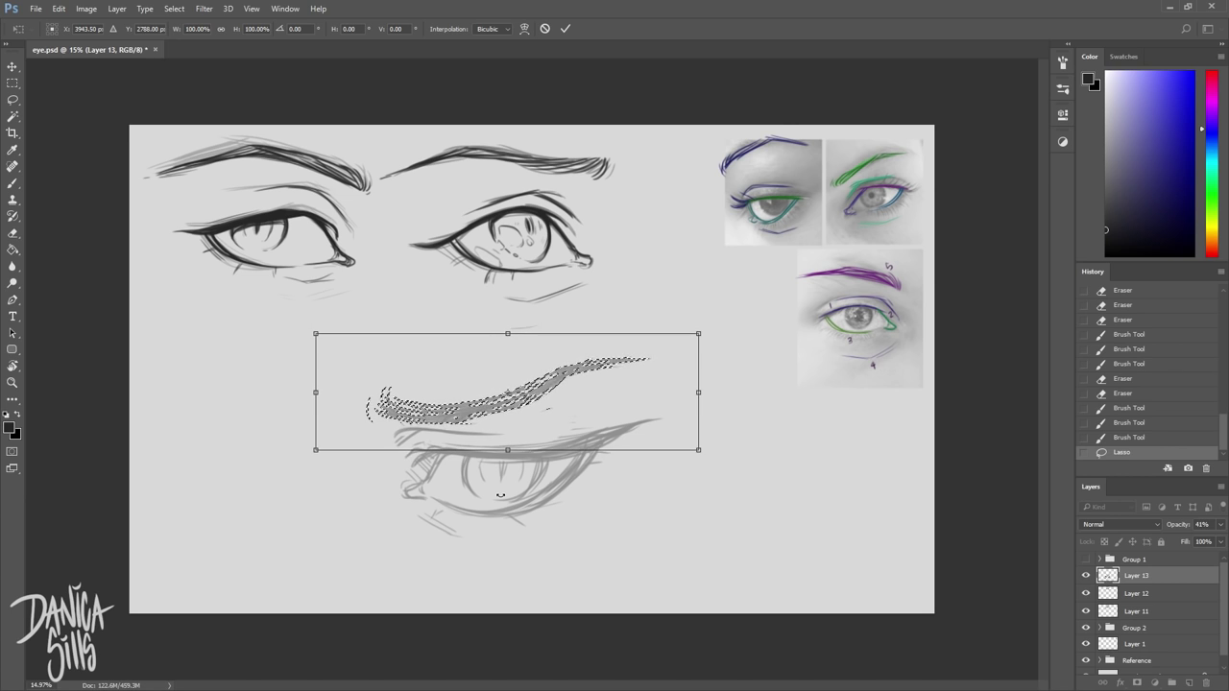
key(Return)
click(375, 305)
Set the third eye's layer opacity to 100% and add dark strokes inside the iris
drag(1220, 526, 1228, 546)
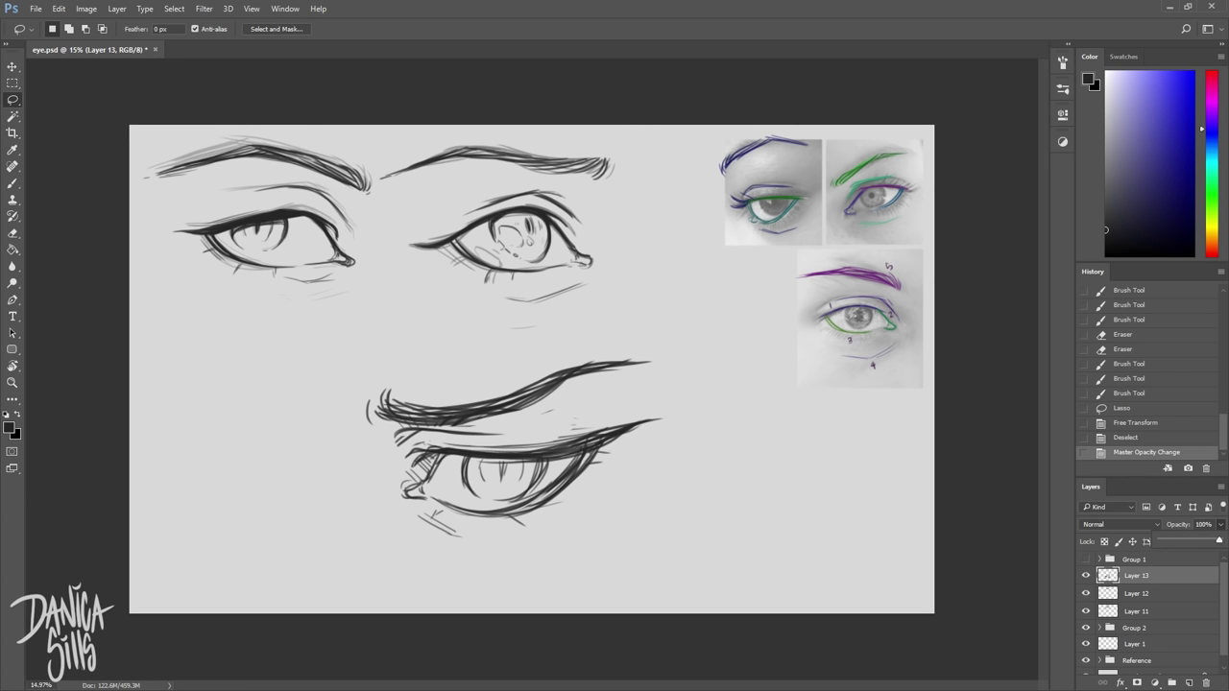
key(b)
drag(481, 456, 487, 482)
drag(482, 471, 504, 493)
mouse_move(485, 480)
mouse_down()
mouse_move(515, 486)
mouse_move(507, 491)
mouse_up()
Erase a patch across the iris edge and paint white highlights there with a larger brush
key(e)
drag(463, 469, 487, 472)
click(1106, 72)
key(b)
key(bracketright)
mouse_move(486, 472)
mouse_down()
mouse_move(442, 485)
mouse_move(486, 472)
mouse_up()
click(450, 484)
click(527, 472)
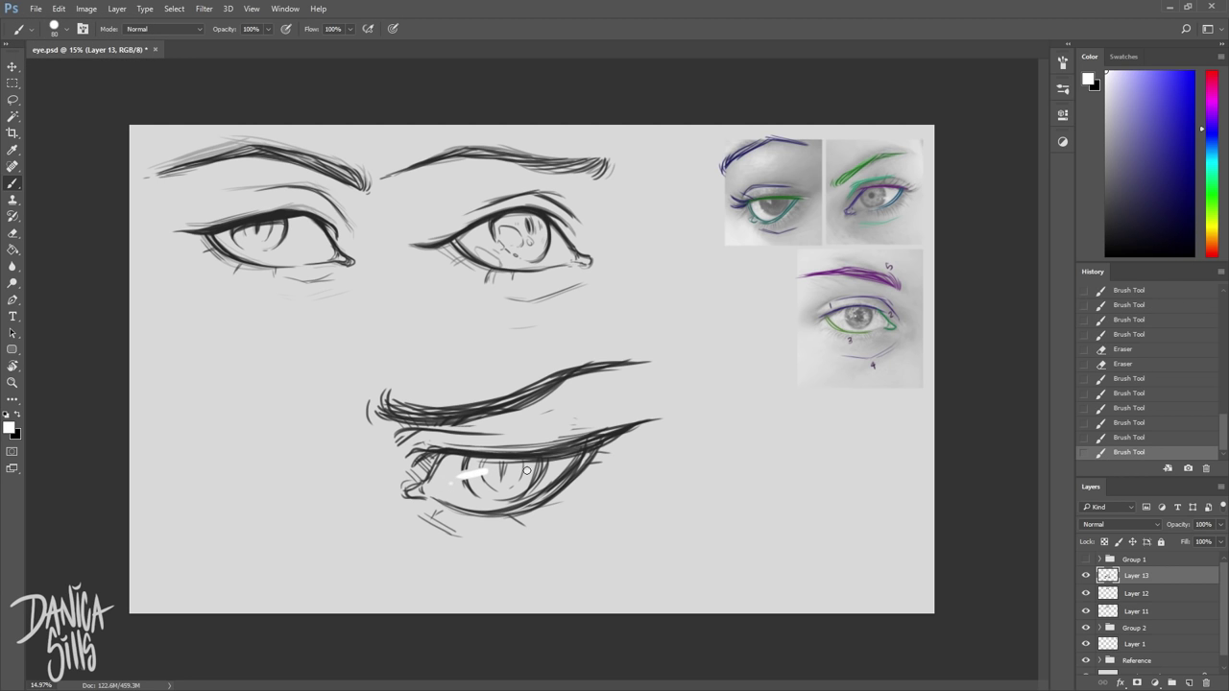
Paint white highlights in the second eye's iris on Layer 12, undoing stray dabs and enlarging the brush
click(501, 244)
key(ctrl+alt+z)
click(1136, 593)
key(b)
click(499, 246)
click(530, 242)
drag(516, 239, 496, 260)
drag(481, 251, 500, 259)
key(ctrl+alt+z)
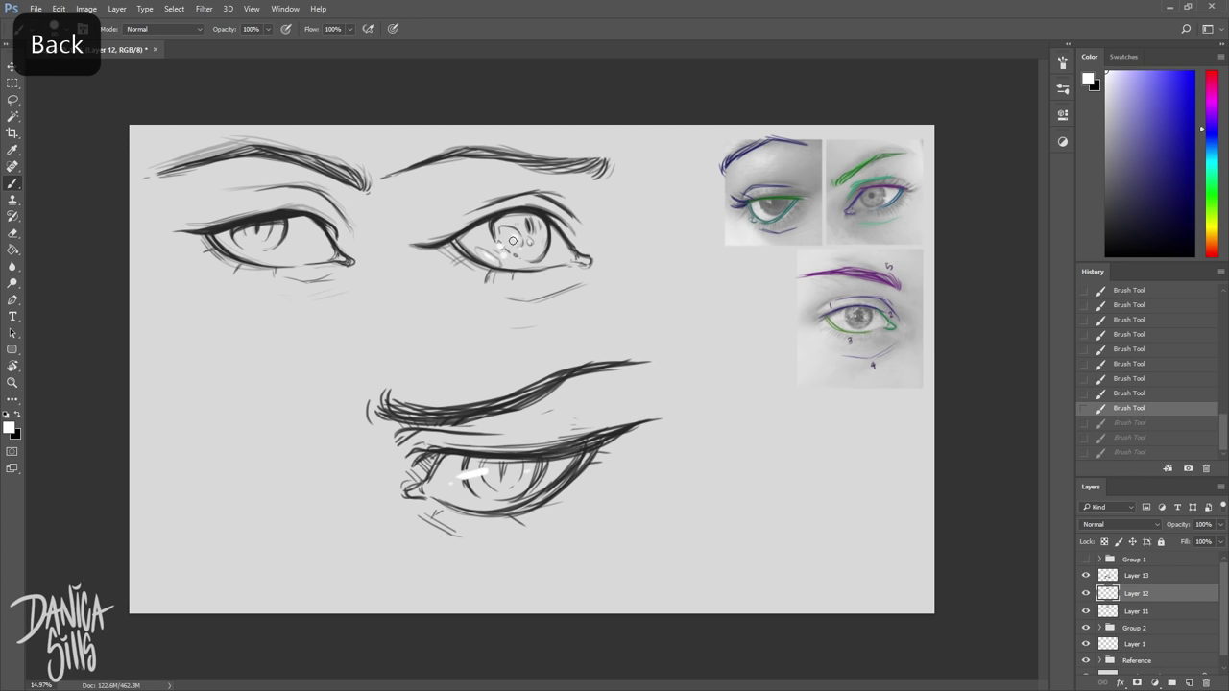
key(bracketright)
click(513, 242)
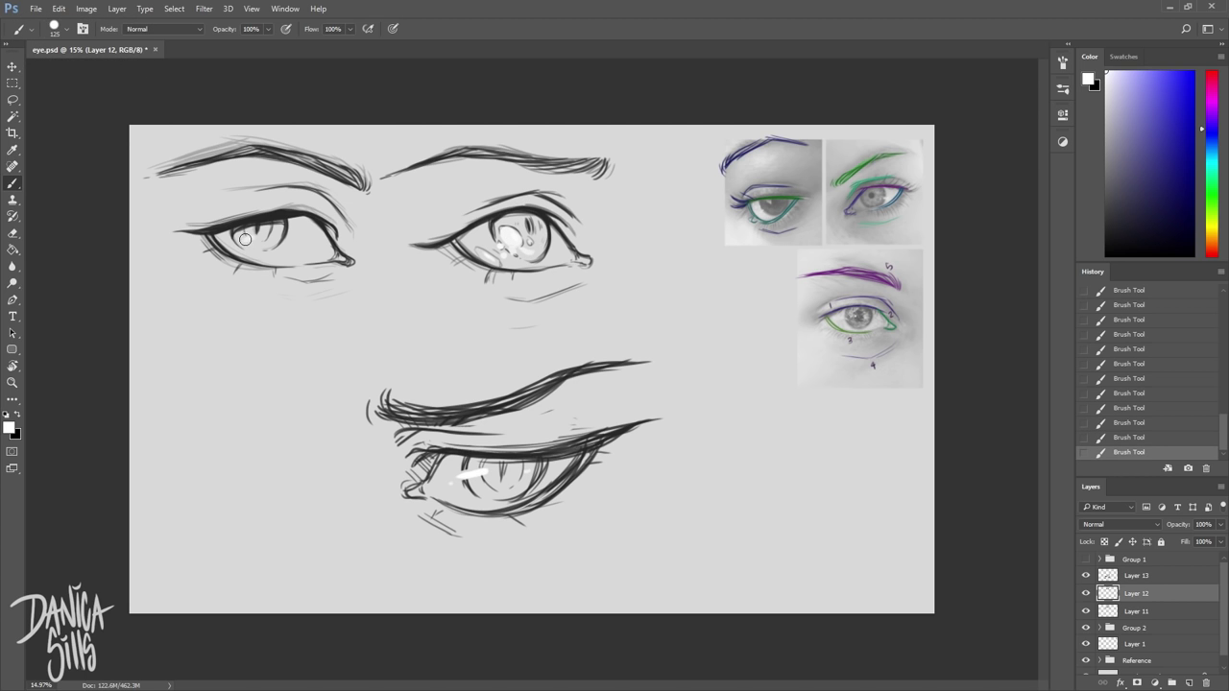
Undo the last dabs and paint a thin white highlight across the first eye
key(ctrl+alt+z)
key(ctrl+alt+z)
drag(318, 234, 283, 232)
Add a new layer and sketch the inner slope of a fourth eye in near-black with a smaller brush
key(ctrl+minus)
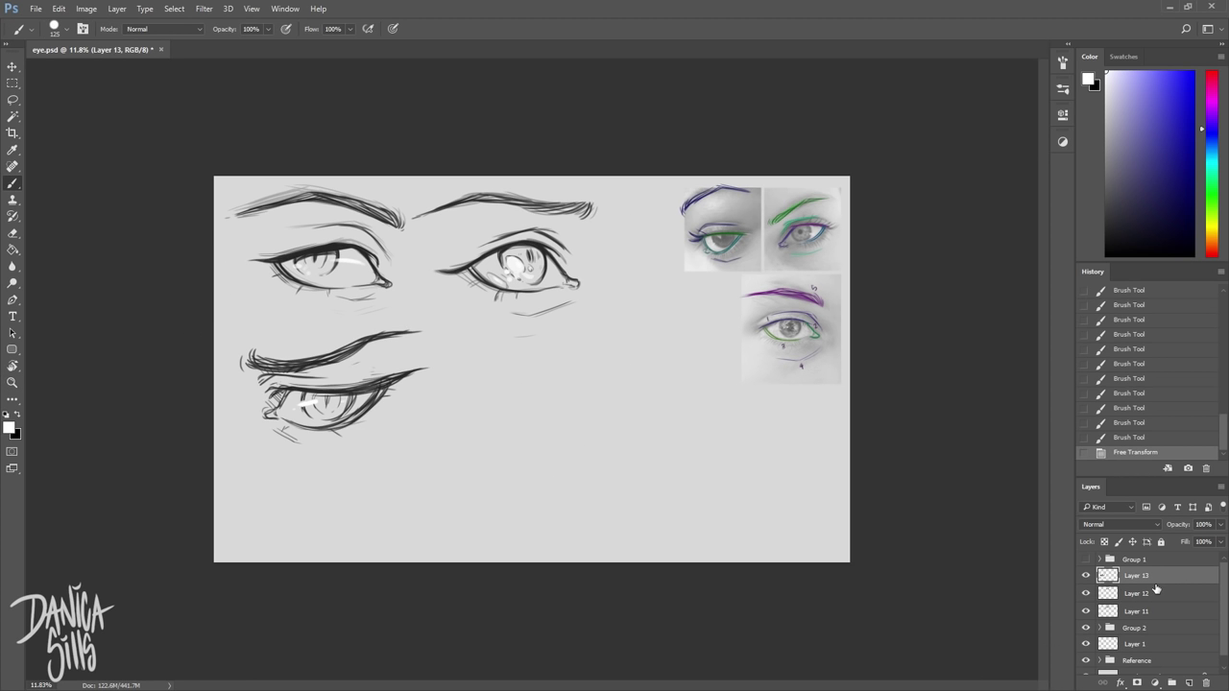
click(1188, 683)
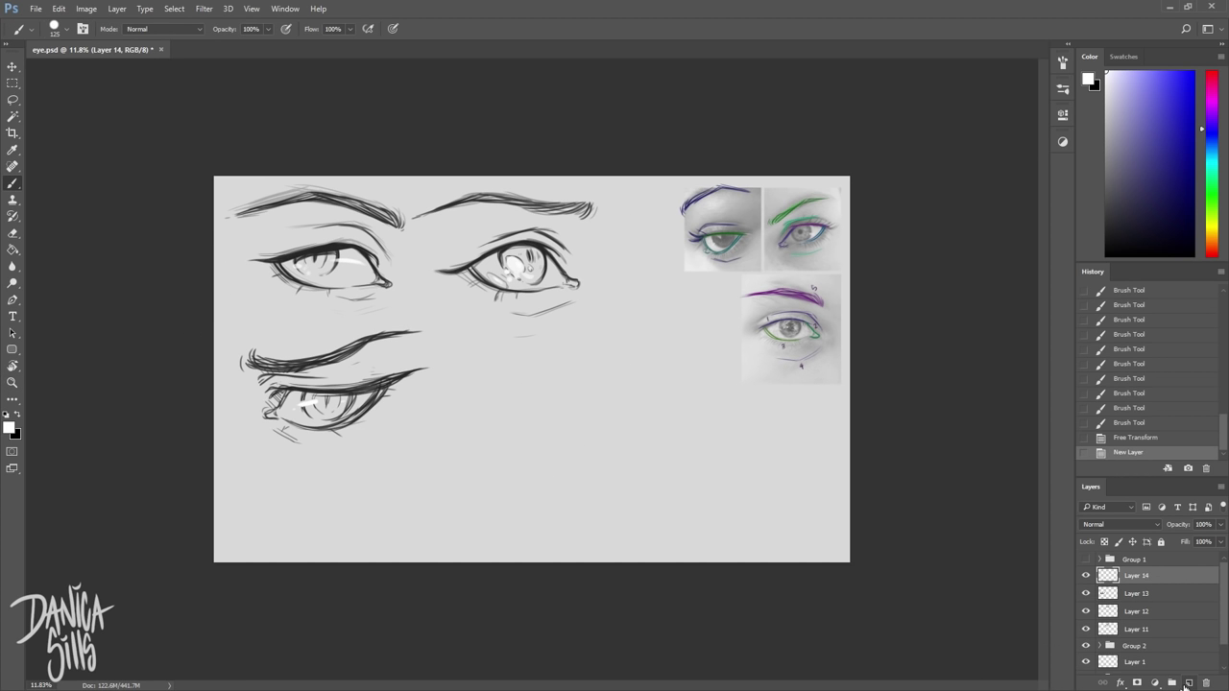
scroll(574, 457, up, 2)
click(1107, 202)
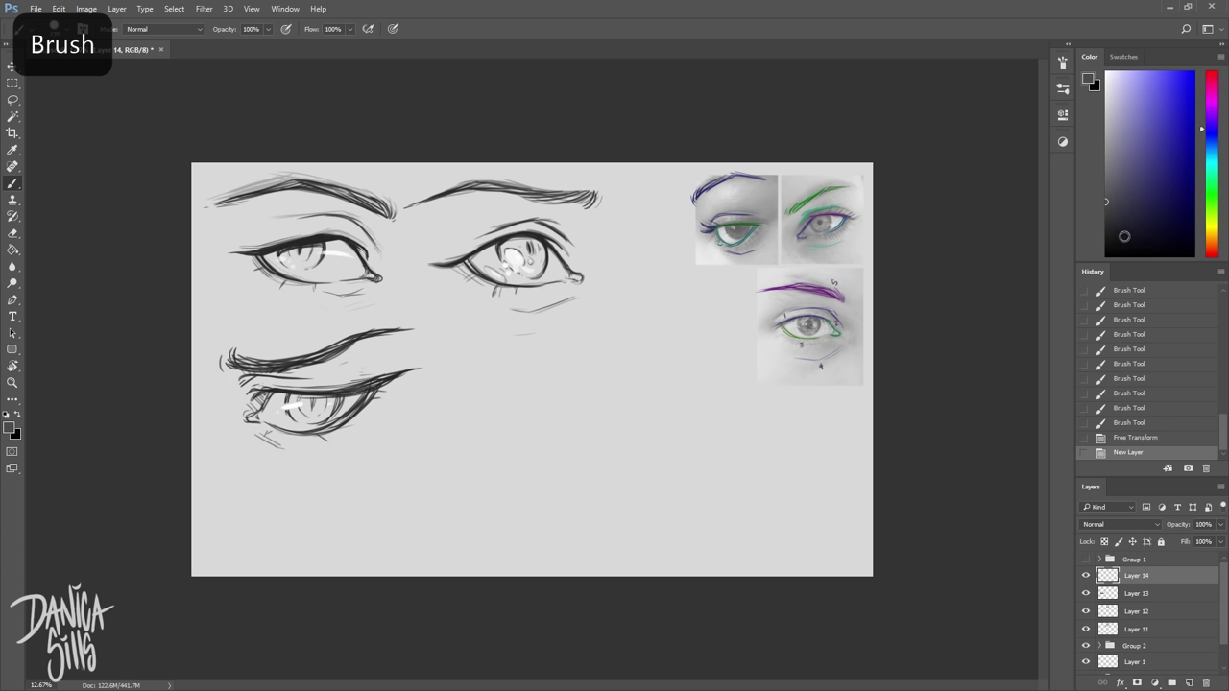
click(1106, 245)
key([)
drag(644, 396, 684, 468)
drag(646, 398, 683, 466)
mouse_move(647, 399)
mouse_down()
mouse_move(682, 465)
mouse_move(691, 458)
mouse_up()
key(e)
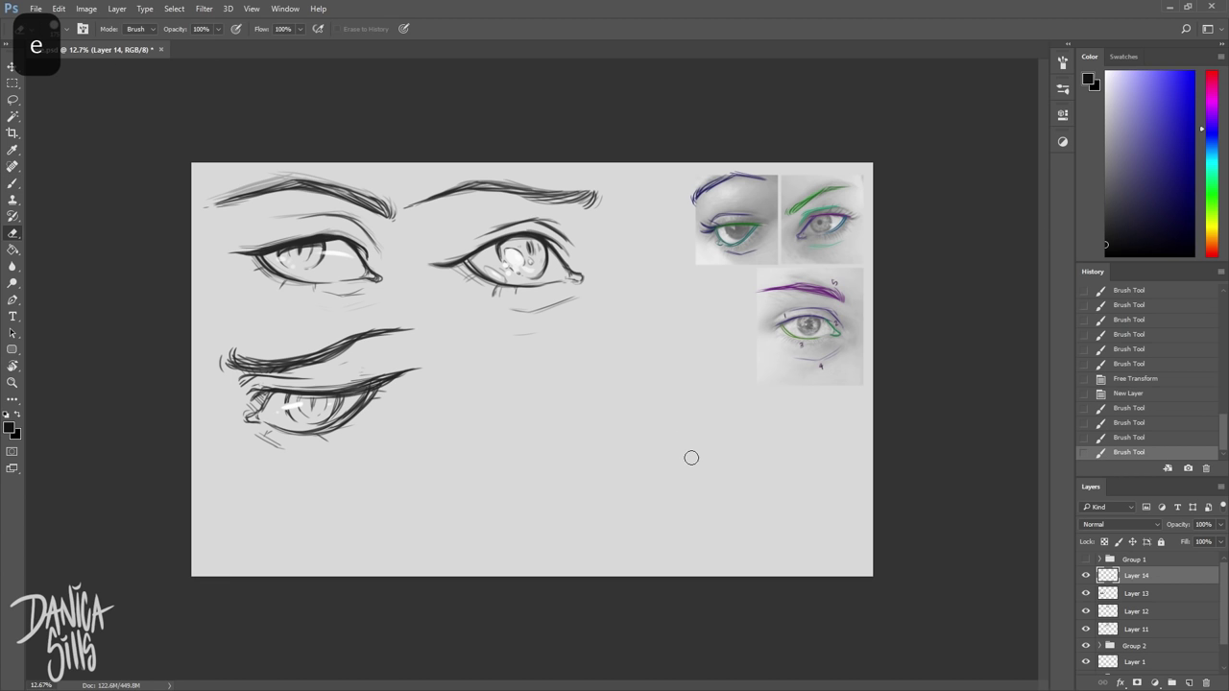
Sketch the fourth eye's upper lid out to a long outer corner, erasing stray lines, and rough in the iris
key(b)
mouse_move(521, 409)
mouse_down()
mouse_move(658, 394)
mouse_move(668, 439)
mouse_move(690, 463)
mouse_move(634, 464)
mouse_up()
mouse_move(523, 410)
mouse_down()
mouse_move(634, 395)
mouse_move(537, 438)
mouse_move(637, 463)
mouse_up()
key(e)
mouse_move(530, 407)
mouse_down()
mouse_move(642, 393)
mouse_move(482, 431)
mouse_up()
click(523, 409)
key(b)
drag(594, 407, 502, 428)
mouse_move(606, 456)
mouse_down()
mouse_move(526, 435)
mouse_move(619, 460)
mouse_up()
key(e)
key(b)
Draw the fourth eye's lower lid from the outer corner to the tear duct and add the under-eye fold
mouse_move(535, 439)
mouse_down()
mouse_move(616, 458)
mouse_move(609, 471)
mouse_up()
key(ctrl+alt+z)
drag(546, 434, 608, 470)
drag(612, 469, 676, 479)
click(660, 468)
drag(613, 503, 635, 504)
drag(642, 503, 675, 483)
Draw the lid crease and a straight eyebrow above the fourth eye, then darken its upper lid
drag(636, 392, 674, 419)
drag(666, 366, 555, 392)
mouse_move(680, 325)
mouse_down()
mouse_move(672, 350)
mouse_move(566, 340)
mouse_up()
drag(676, 345, 538, 339)
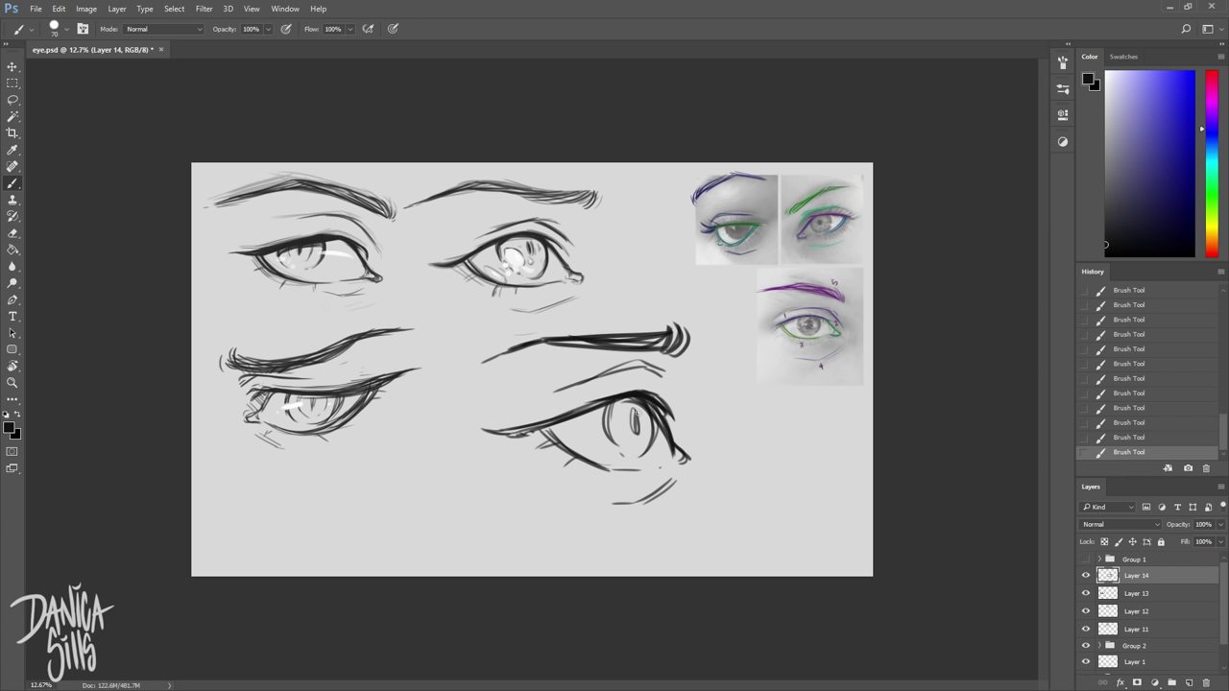
drag(618, 402, 501, 438)
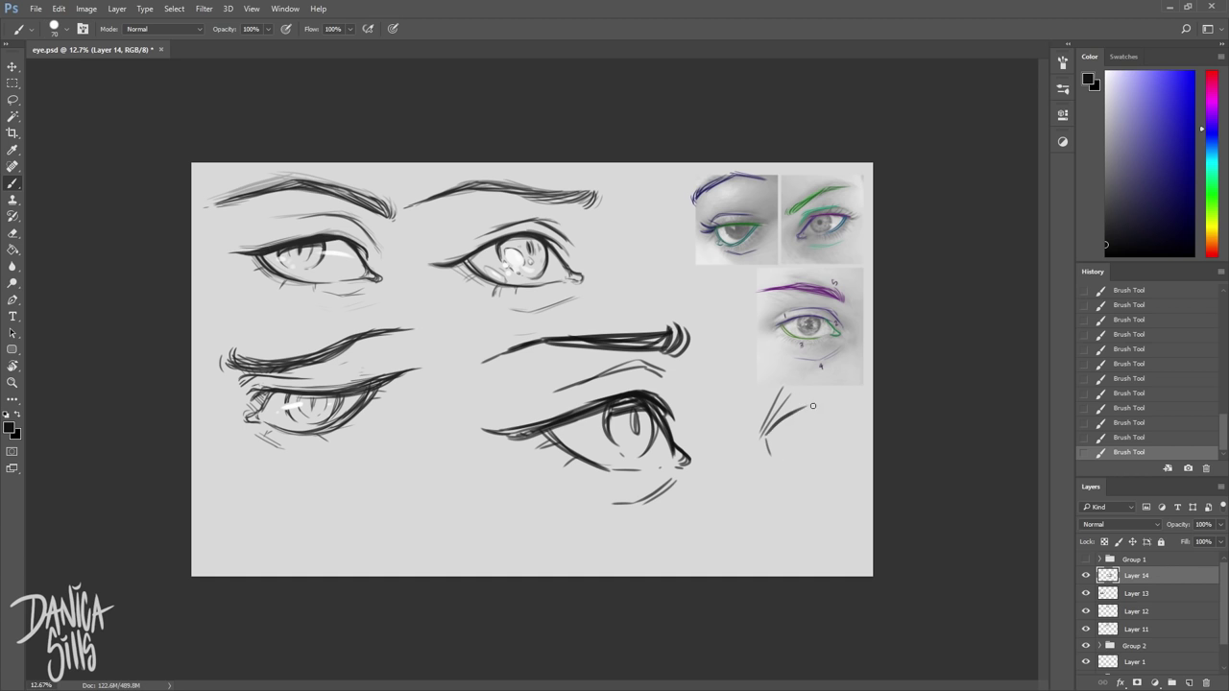
Sketch a narrow, foreshortened companion eye with its iris beside the fourth eye, on the far side of the nose
drag(768, 434, 837, 417)
mouse_move(804, 461)
mouse_down()
mouse_move(820, 426)
mouse_move(810, 386)
mouse_move(840, 395)
mouse_up()
key(BackSpace)
drag(797, 415, 793, 451)
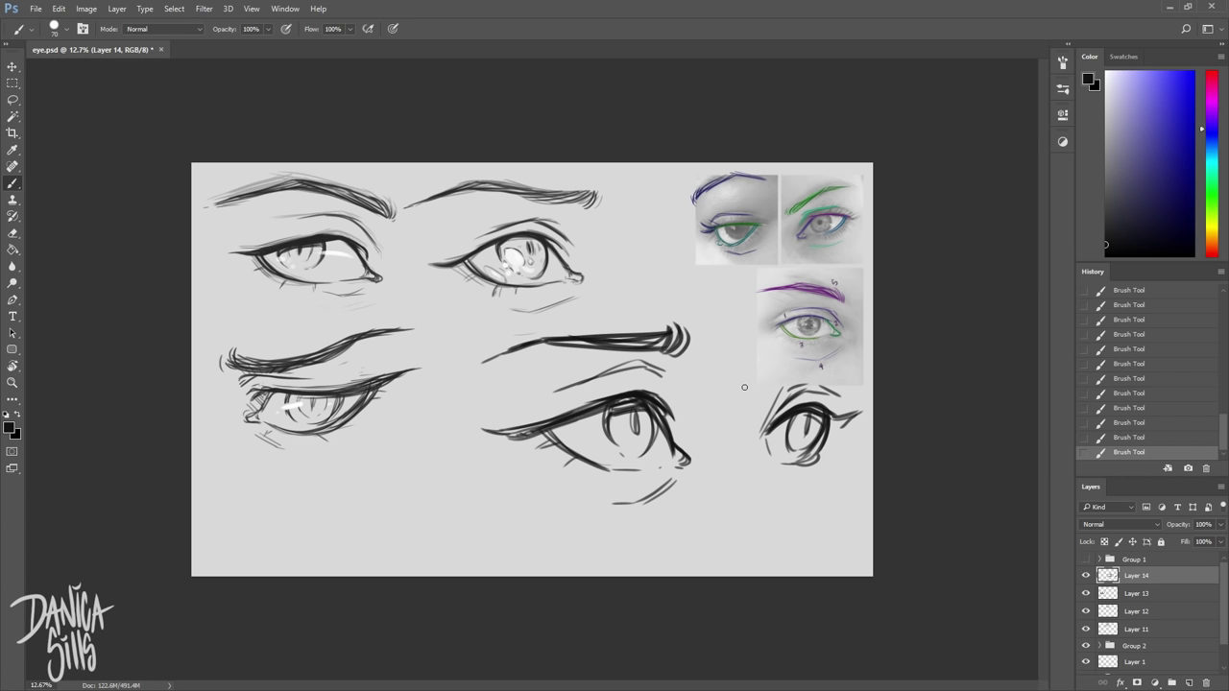
Frame the foreshortened eye with an arched eyebrow, nose-bridge line and outer face contour
mouse_move(758, 435)
mouse_down()
mouse_move(793, 361)
mouse_move(837, 352)
mouse_up()
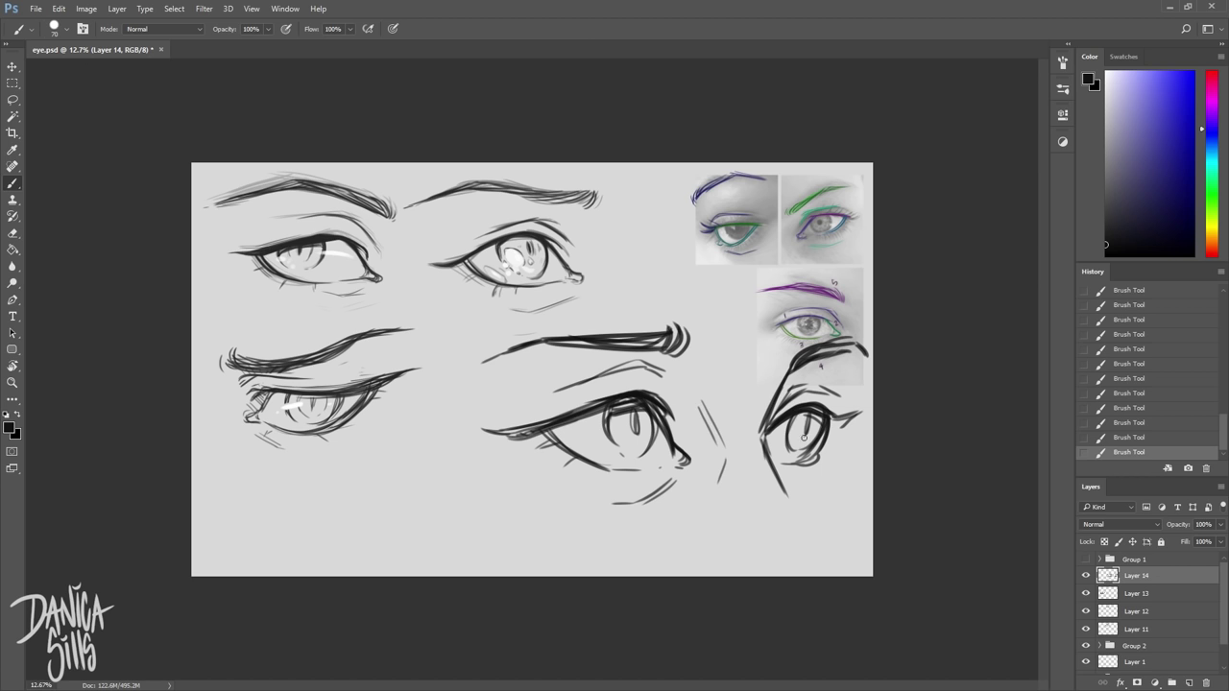
drag(862, 352, 843, 418)
drag(841, 424, 824, 474)
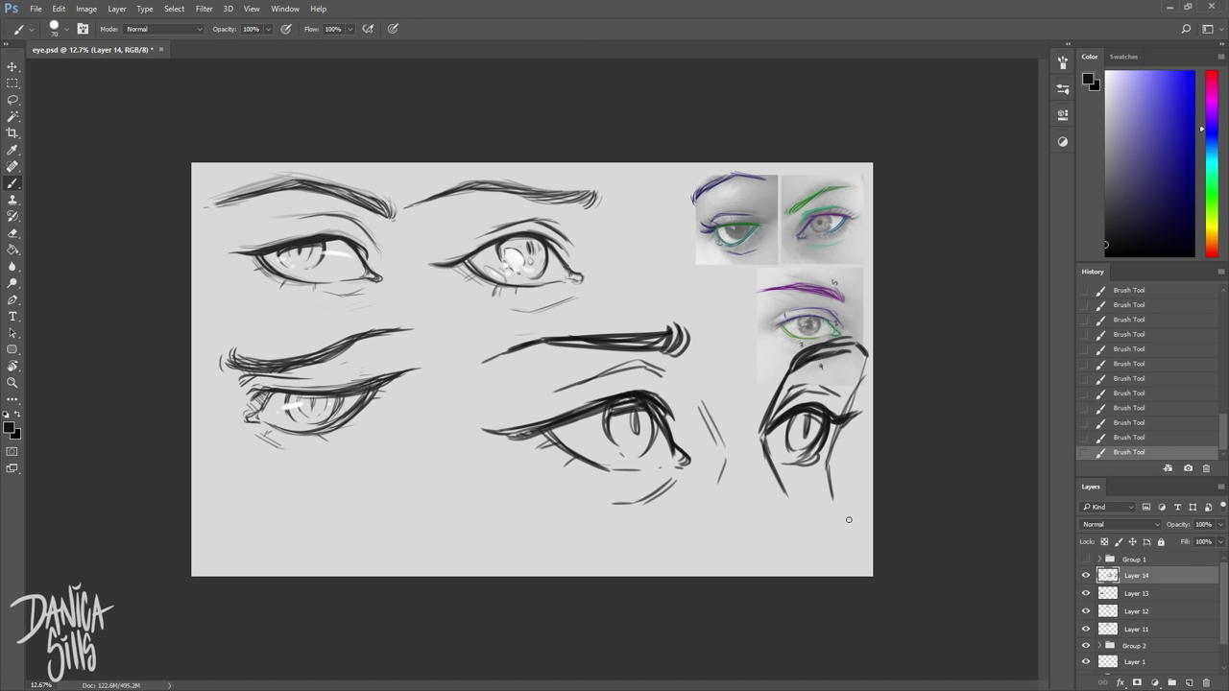
key(ctrl+z)
Erase and redraw the iris and pupil lines in the fourth eye and its companion eye
key(e)
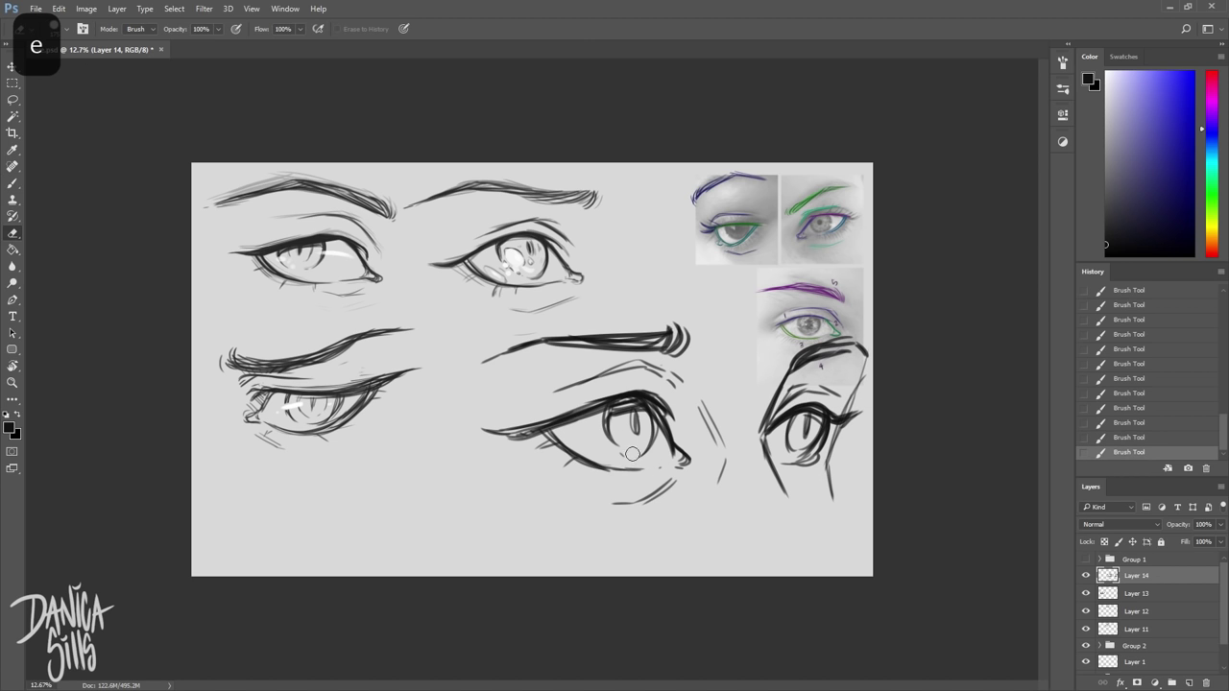
key(b)
mouse_move(622, 456)
mouse_down()
mouse_move(649, 453)
mouse_move(638, 454)
mouse_up()
drag(620, 413, 618, 426)
key(e)
mouse_move(806, 416)
mouse_down()
mouse_move(789, 449)
mouse_move(812, 451)
mouse_move(804, 438)
mouse_up()
key(b)
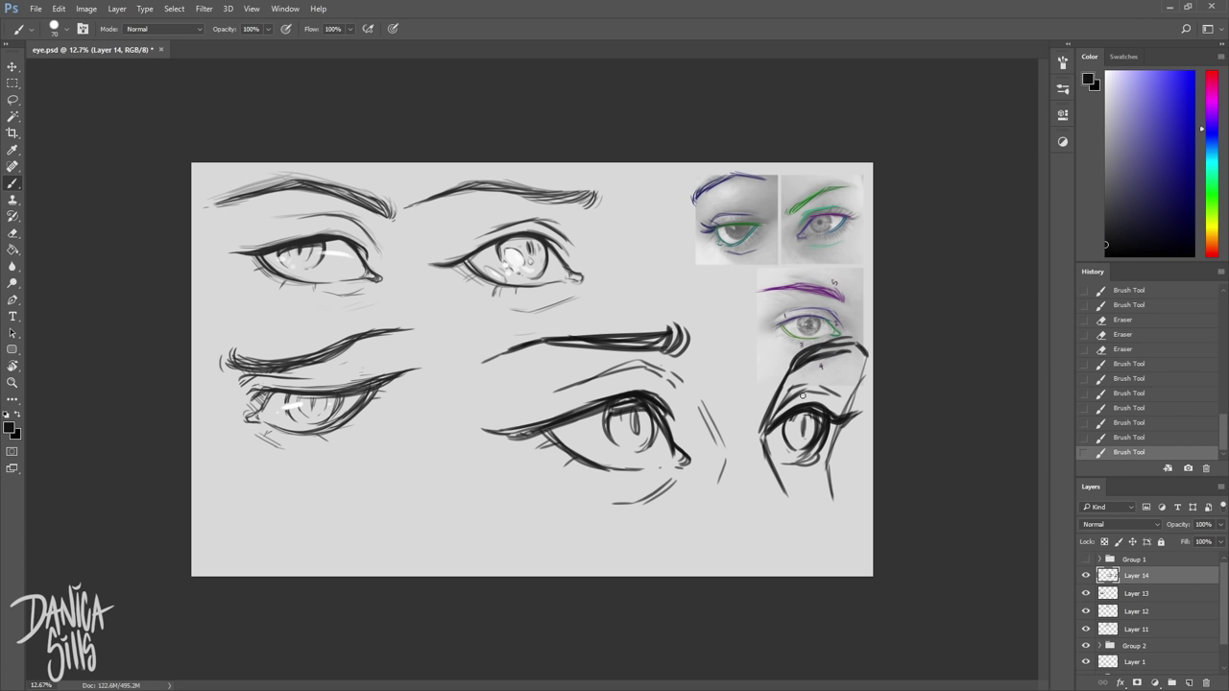
Thicken the fourth eye's lower lid from the outer corner and erase excess line along its underside
key(b)
drag(551, 430, 605, 464)
mouse_move(550, 429)
mouse_down()
mouse_move(634, 470)
mouse_move(610, 472)
mouse_up()
key(e)
drag(609, 471, 636, 468)
key(b)
Reshape the fourth eye's outer corner into a bolder upward wing and add short lashes beneath it
mouse_move(551, 430)
mouse_down()
mouse_move(614, 466)
mouse_move(500, 442)
mouse_move(490, 426)
mouse_move(484, 440)
mouse_up()
key(e)
key(b)
key(e)
key(b)
drag(600, 395, 494, 424)
mouse_move(560, 420)
mouse_down()
mouse_move(491, 422)
mouse_move(539, 444)
mouse_up()
drag(559, 438, 549, 448)
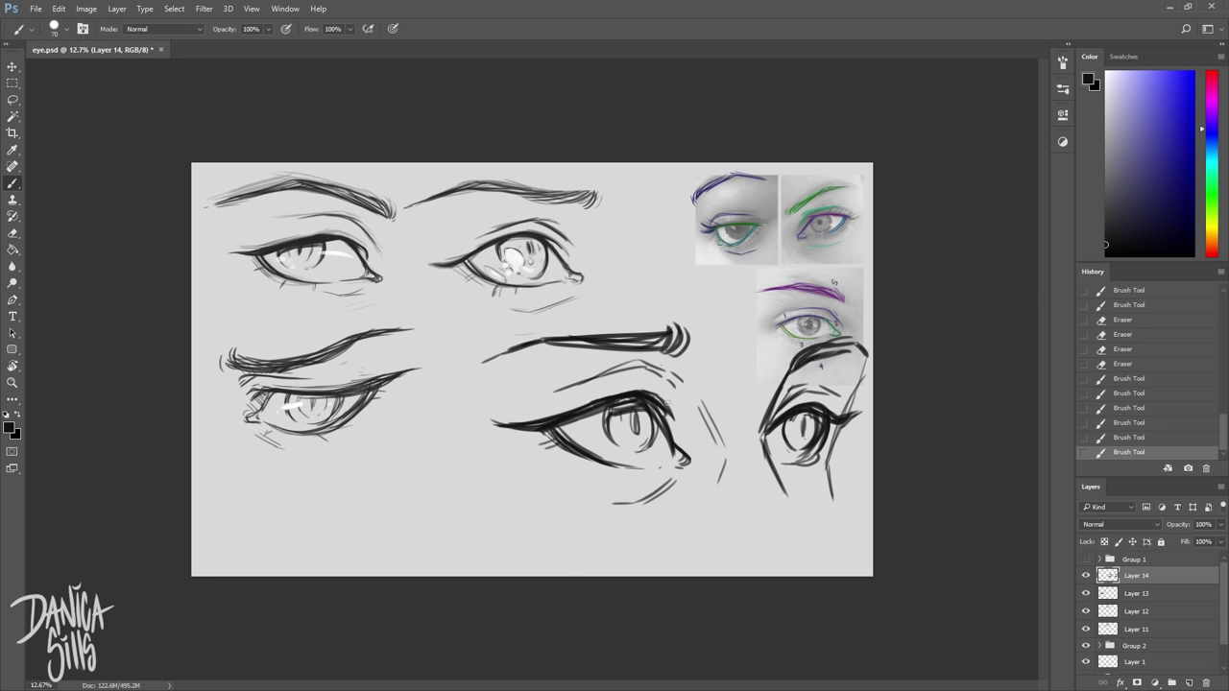
Add lashes to the fourth eye's upper lid near the inner corner and strengthen the outer wing
drag(656, 403, 685, 395)
drag(662, 406, 690, 397)
key(ctrl+alt+z)
drag(687, 329, 681, 354)
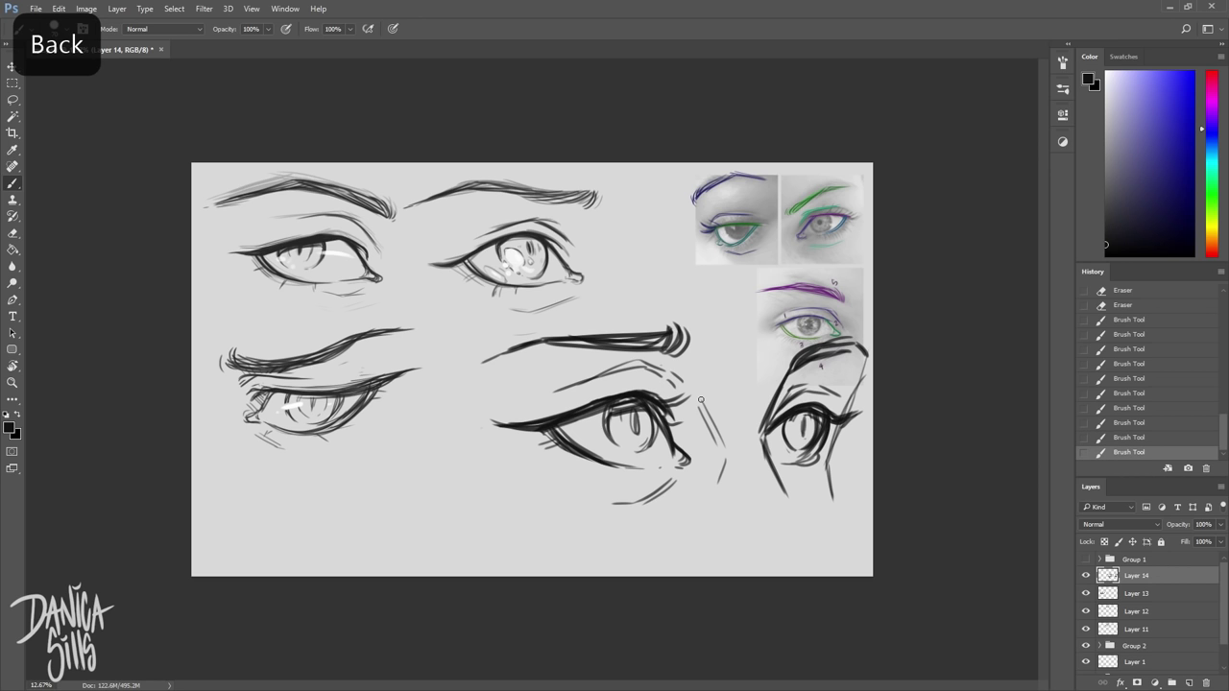
drag(560, 414, 527, 425)
drag(562, 413, 518, 421)
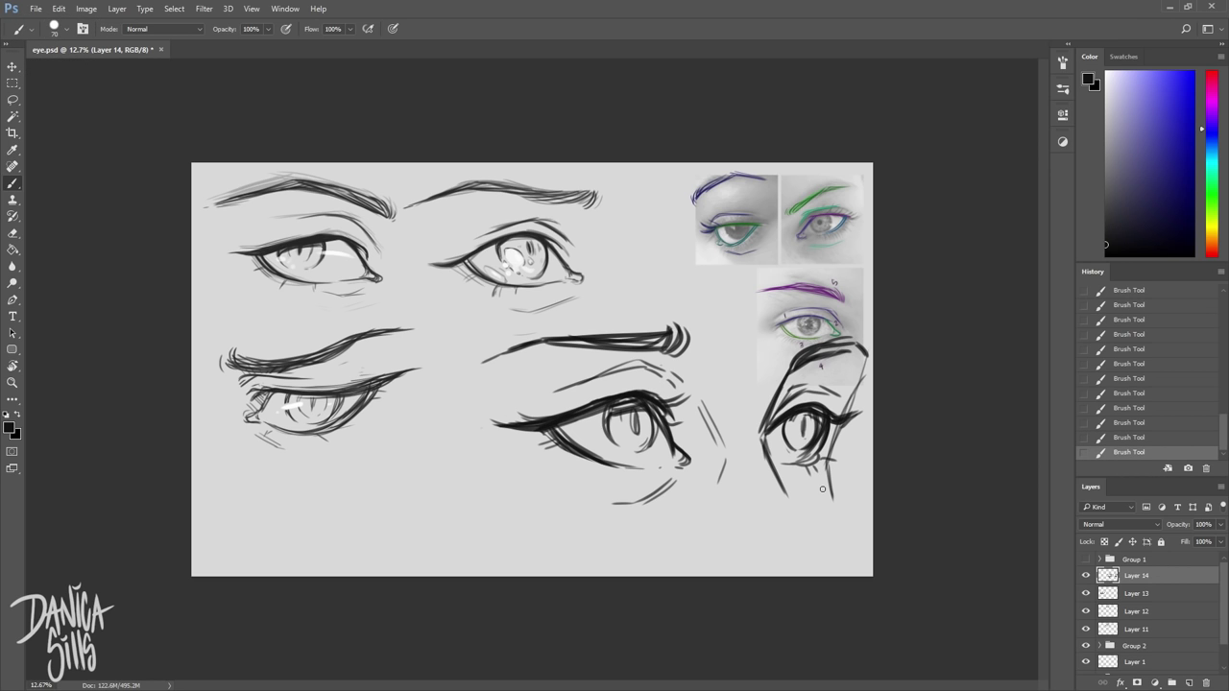
Switch to white and paint highlights in the irises of the new pair of eyes, undoing stray strokes
key(x)
key(b)
mouse_move(622, 421)
mouse_down()
mouse_move(593, 434)
mouse_move(605, 420)
mouse_up()
key(bracketright)
key(ctrl+alt+z)
key(ctrl+alt+z)
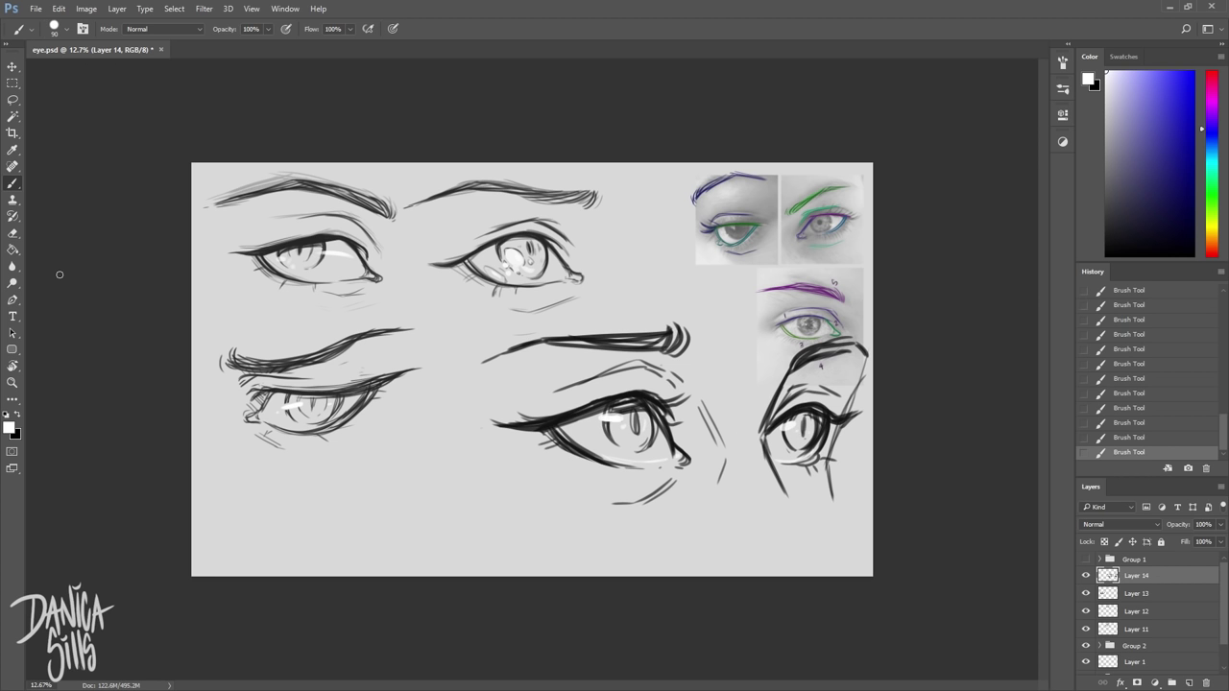
Adjust the pair of eyes on Layer 14 with Free Transform
key(ctrl+t)
mouse_move(480, 324)
mouse_down()
mouse_move(566, 409)
mouse_move(469, 382)
mouse_up()
drag(436, 340, 461, 355)
drag(498, 413, 465, 387)
key(b)
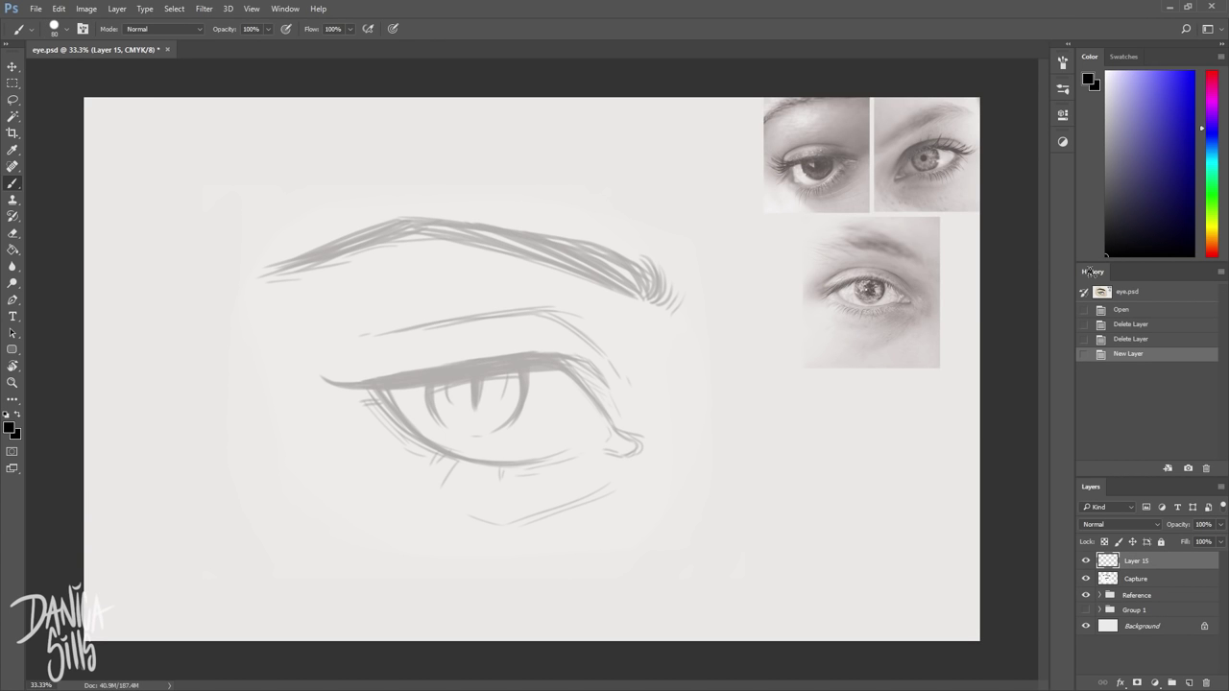
Ink the upper lash line and inner-corner slope in black over the faded eye sketch with a size 15 brush
drag(379, 498, 461, 496)
right_click(682, 346)
drag(661, 299, 722, 370)
key(ctrl+z)
key([)
mouse_move(664, 302)
mouse_down()
mouse_move(738, 405)
mouse_move(687, 322)
mouse_up()
drag(670, 305, 738, 407)
key(])
mouse_move(345, 323)
mouse_down()
mouse_move(708, 308)
mouse_move(721, 329)
mouse_move(717, 316)
mouse_up()
key([)
drag(666, 299, 684, 303)
drag(664, 300, 687, 332)
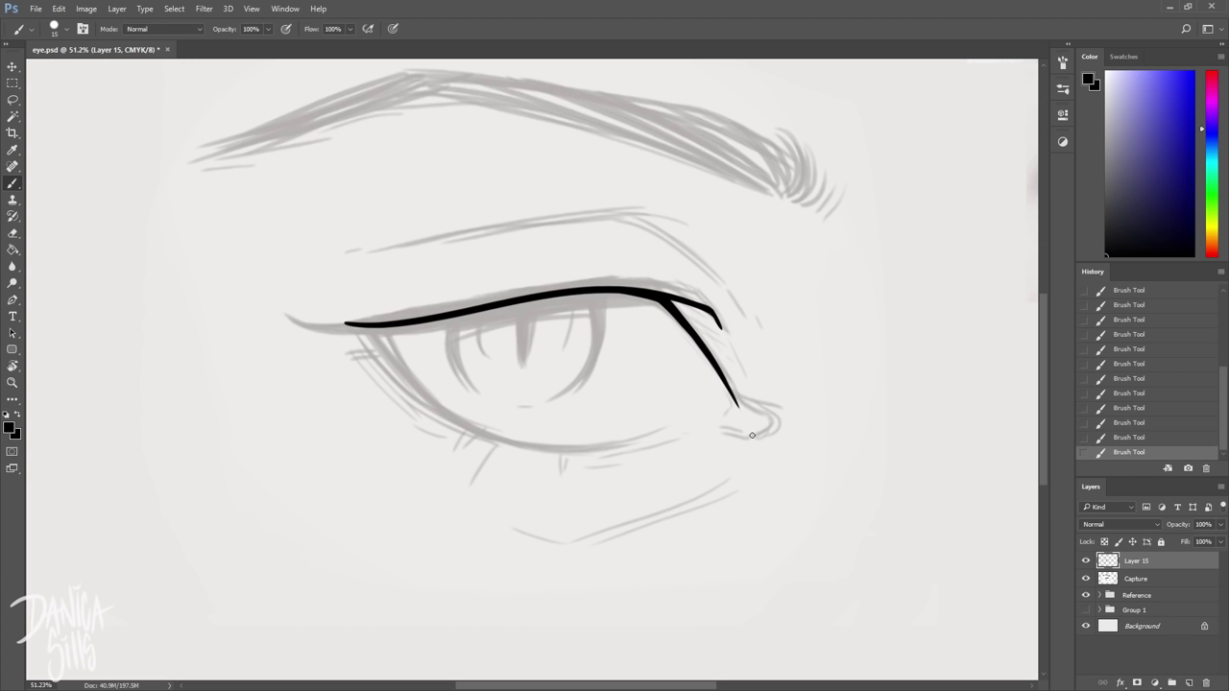
Ink the tear duct at the inner corner and the lid crease above the eye
drag(755, 433, 732, 403)
key(ctrl+alt+z)
mouse_move(699, 349)
mouse_down()
mouse_move(721, 382)
mouse_move(733, 357)
mouse_up()
drag(734, 395, 722, 424)
drag(630, 218, 743, 309)
drag(668, 225, 417, 246)
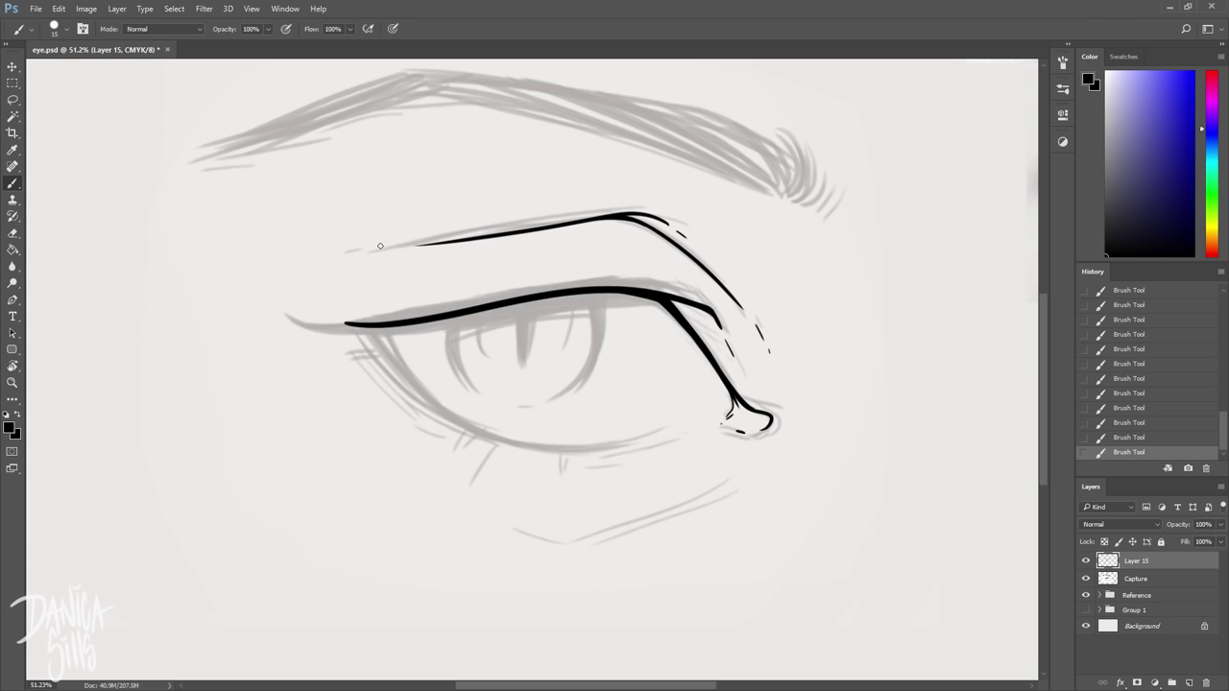
Thicken the inked upper lash line and extend it into a tapered wing at the outer corner
key(b)
mouse_move(427, 326)
mouse_down()
mouse_move(276, 314)
mouse_move(349, 326)
mouse_move(300, 325)
mouse_move(322, 332)
mouse_move(374, 313)
mouse_up()
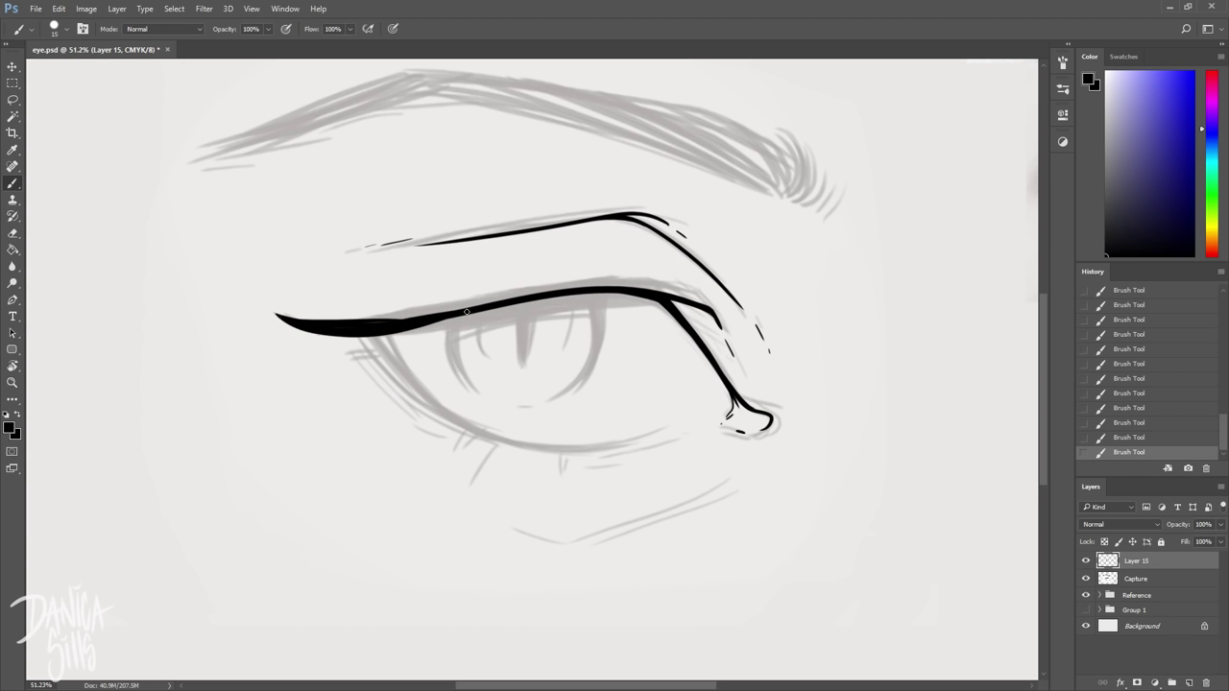
drag(554, 293, 325, 319)
key(ctrl+alt+z)
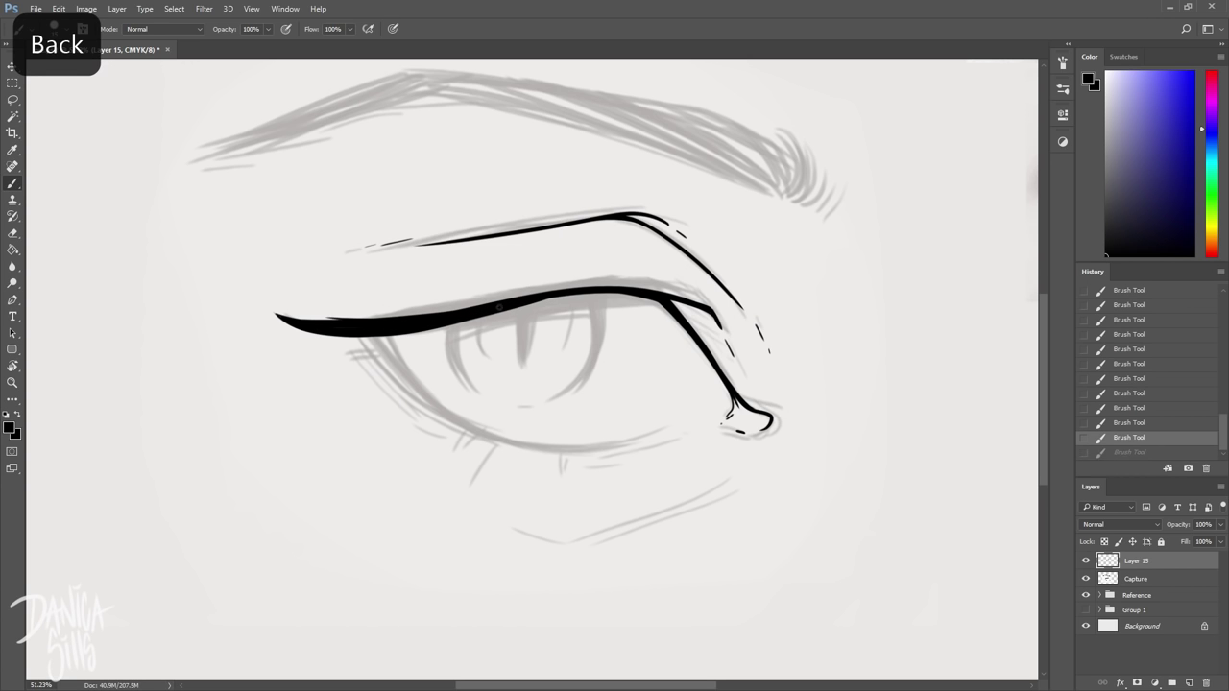
drag(484, 305, 303, 314)
drag(543, 299, 566, 295)
Ink the lower lid with a doubled line at the outer corner and redraw the tear duct smaller
key(b)
mouse_move(386, 337)
mouse_down()
mouse_move(655, 461)
mouse_move(644, 439)
mouse_move(661, 426)
mouse_up()
key(ctrl+alt+z)
key(ctrl+alt+z)
key(e)
key(b)
mouse_move(739, 432)
mouse_down()
mouse_move(771, 417)
mouse_move(736, 424)
mouse_up()
drag(745, 408, 759, 415)
mouse_move(759, 414)
mouse_down()
mouse_move(748, 424)
mouse_move(748, 411)
mouse_up()
drag(390, 339, 581, 438)
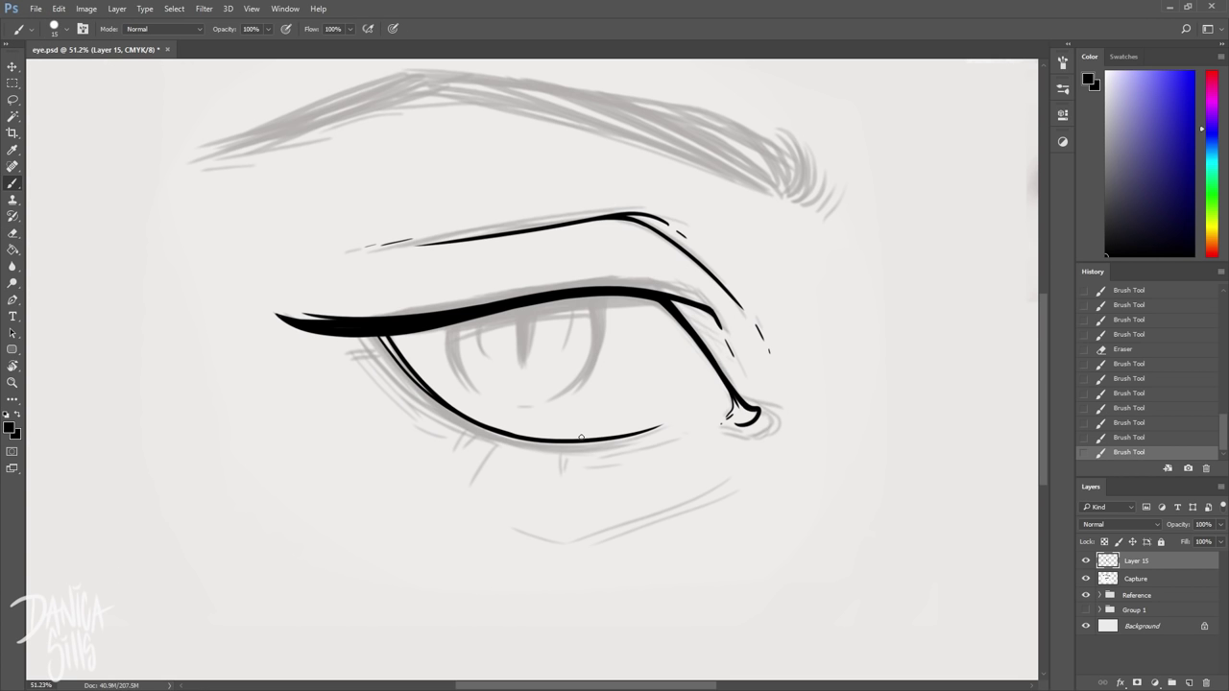
Ink short lashes along the lower lid and a broken fold line beneath the eye
key(b)
drag(389, 346, 355, 352)
mouse_move(476, 425)
mouse_down()
mouse_move(459, 445)
mouse_move(496, 471)
mouse_move(487, 449)
mouse_up()
key(ctrl+z)
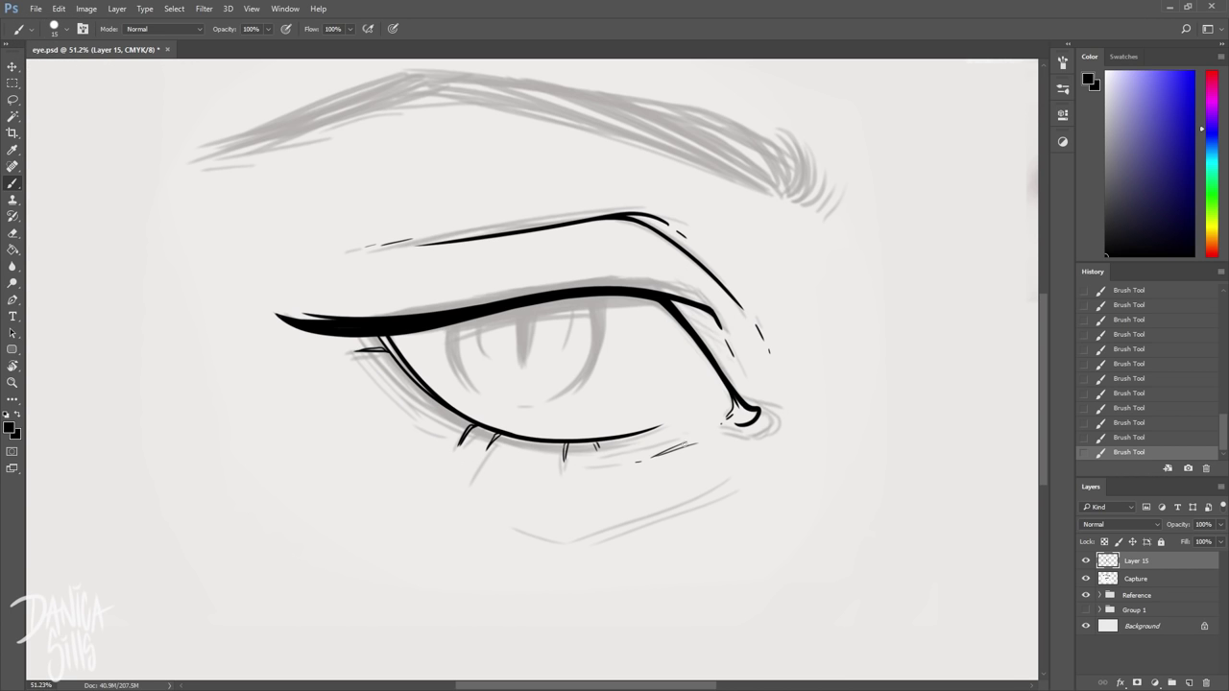
drag(705, 488, 587, 531)
drag(574, 536, 550, 534)
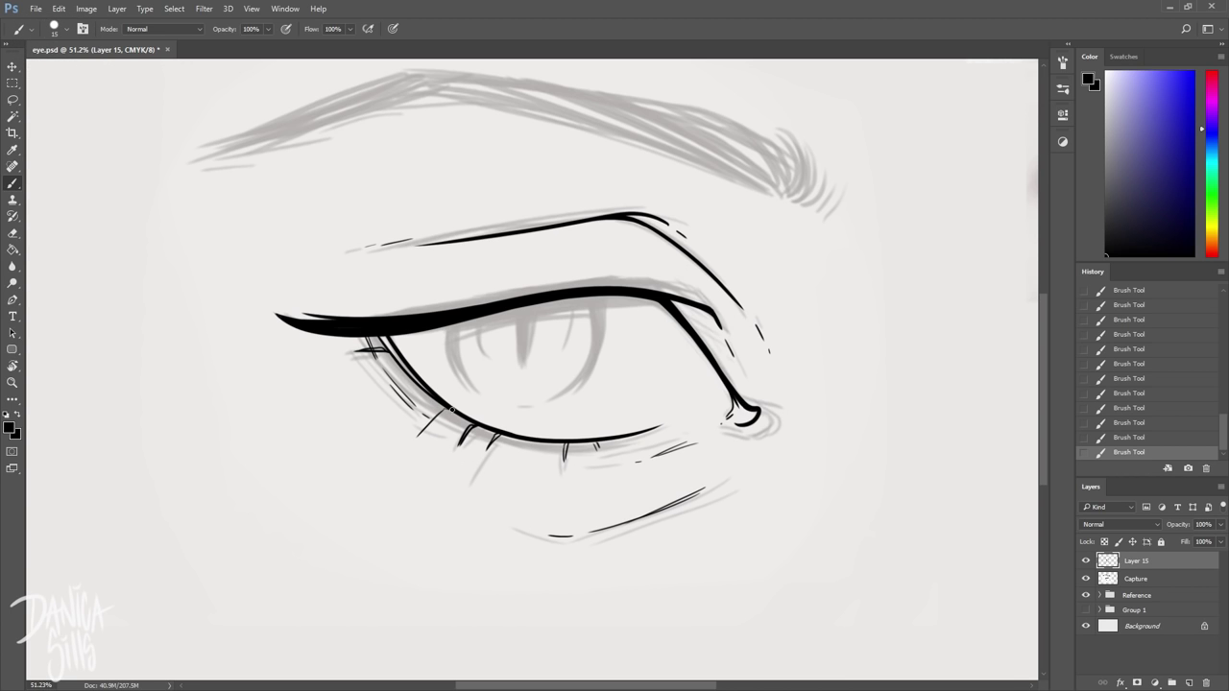
Ink the slit pupil, thin inner iris arcs and the thicker outer iris curves
key(b)
drag(523, 301, 519, 371)
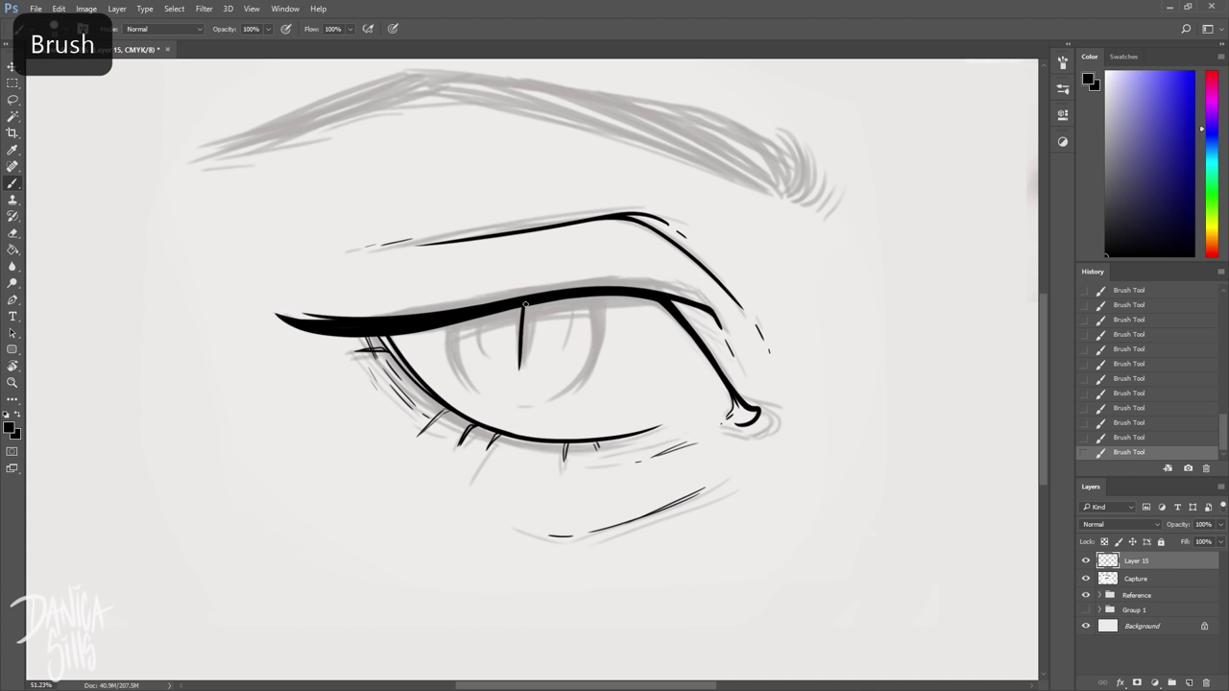
drag(559, 298, 557, 357)
drag(480, 317, 485, 355)
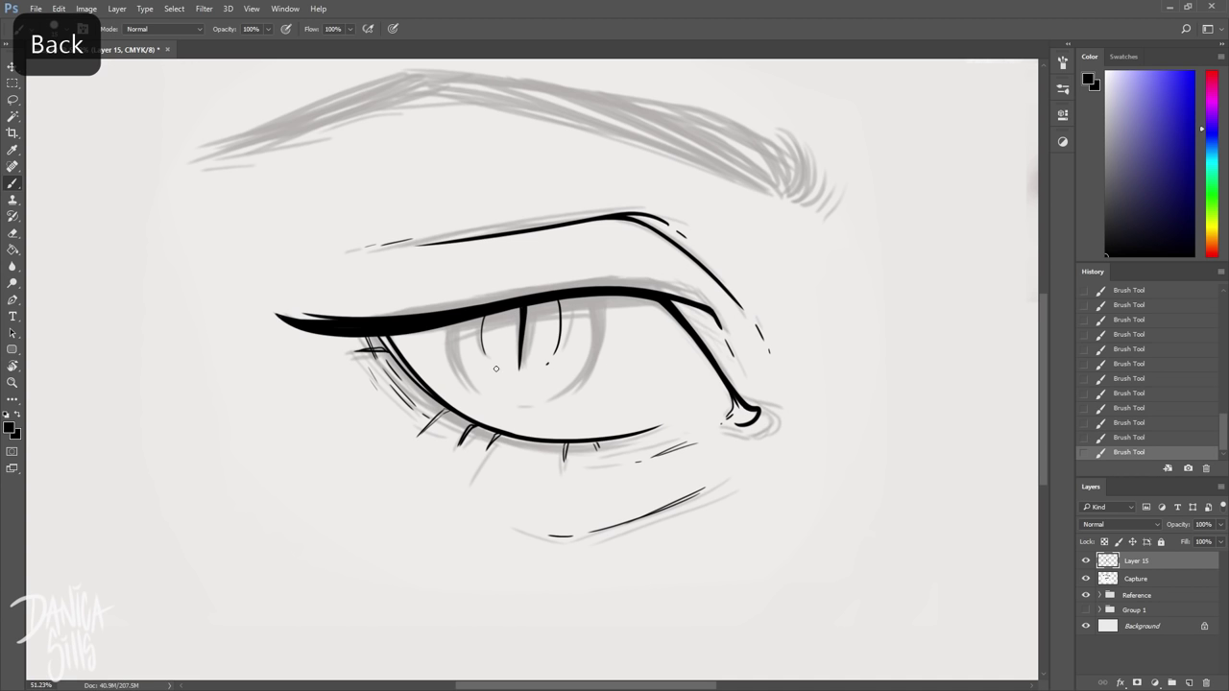
drag(593, 306, 570, 395)
drag(455, 323, 473, 393)
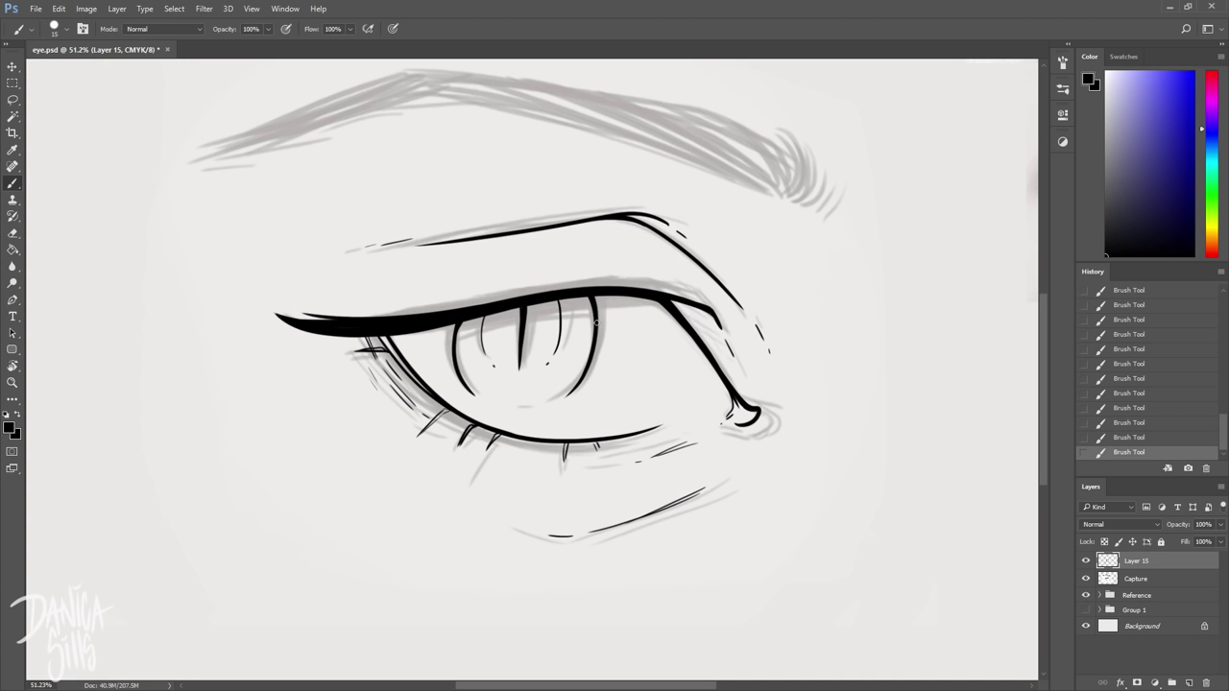
Ink short curved hairs at the inner end of the eyebrow
drag(815, 168, 809, 204)
drag(808, 173, 801, 202)
drag(752, 105, 747, 212)
drag(782, 258, 791, 302)
drag(770, 254, 786, 302)
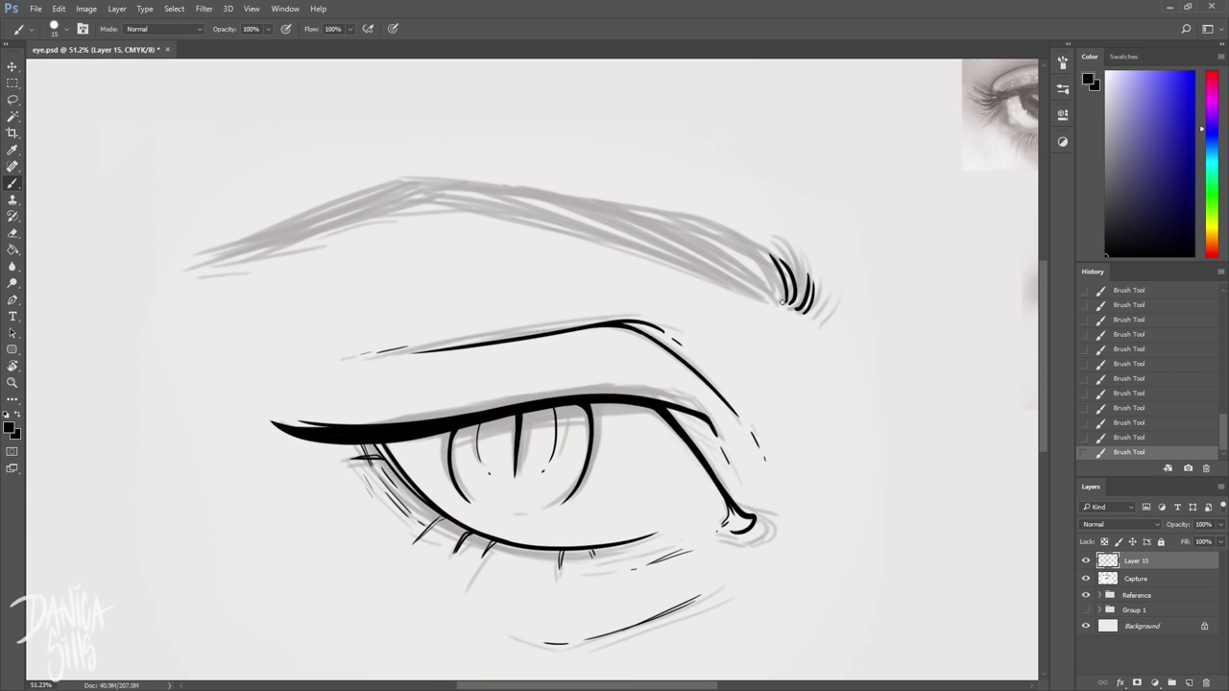
Ink long curved hairs across the inner half of the eyebrow, converging at its lower inner end
drag(671, 222, 780, 303)
drag(648, 217, 776, 301)
drag(744, 247, 783, 300)
drag(649, 219, 778, 300)
drag(547, 195, 782, 303)
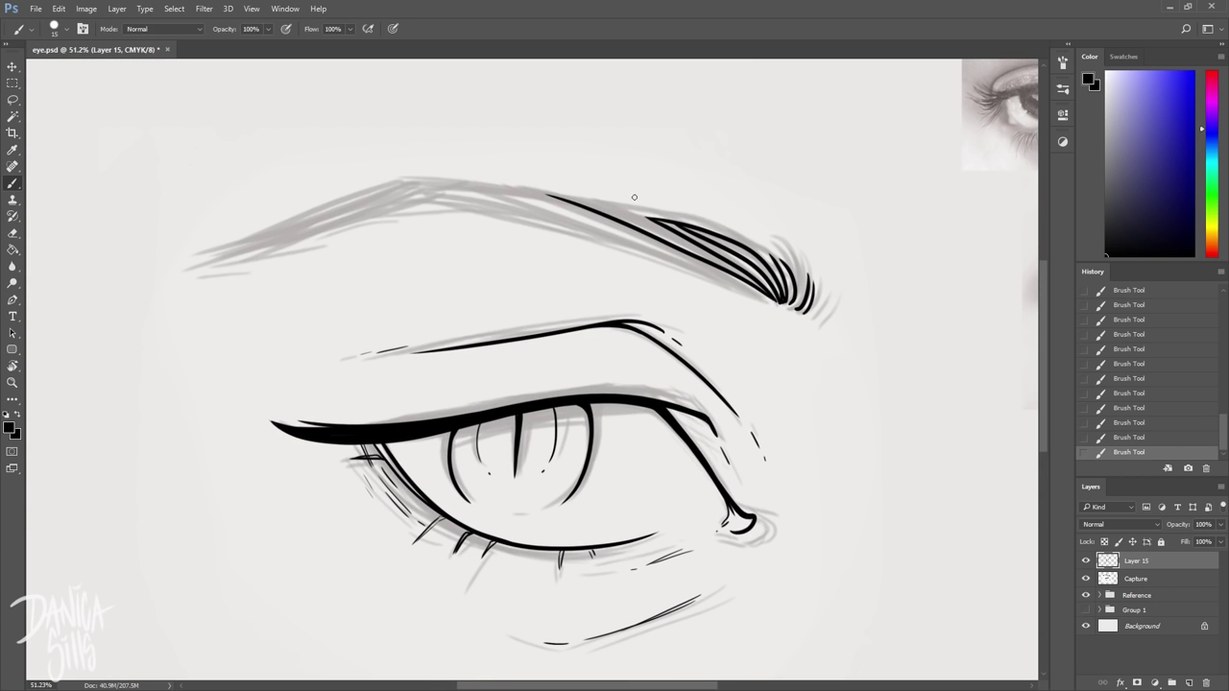
drag(467, 187, 772, 300)
drag(505, 189, 652, 221)
drag(441, 184, 646, 218)
Ink the eyebrow's arch, the upper edge of its tail and its underside, and erase the stray line at the arch
mouse_move(412, 200)
mouse_down()
mouse_move(625, 238)
mouse_move(506, 196)
mouse_up()
mouse_move(394, 187)
mouse_down()
mouse_move(531, 195)
mouse_move(524, 187)
mouse_up()
key(ctrl+alt+z)
drag(396, 188, 276, 233)
mouse_move(386, 196)
mouse_down()
mouse_move(225, 254)
mouse_move(330, 216)
mouse_up()
mouse_move(454, 203)
mouse_down()
mouse_move(382, 199)
mouse_move(546, 219)
mouse_up()
key(e)
drag(373, 189, 348, 195)
Ink overlapping hairs along the underside of the eyebrow's tail and thicken the brow's upper edge
key(b)
mouse_move(450, 203)
mouse_down()
mouse_move(307, 225)
mouse_move(231, 256)
mouse_up()
mouse_move(281, 232)
mouse_down()
mouse_move(212, 259)
mouse_move(246, 259)
mouse_up()
drag(420, 202, 323, 226)
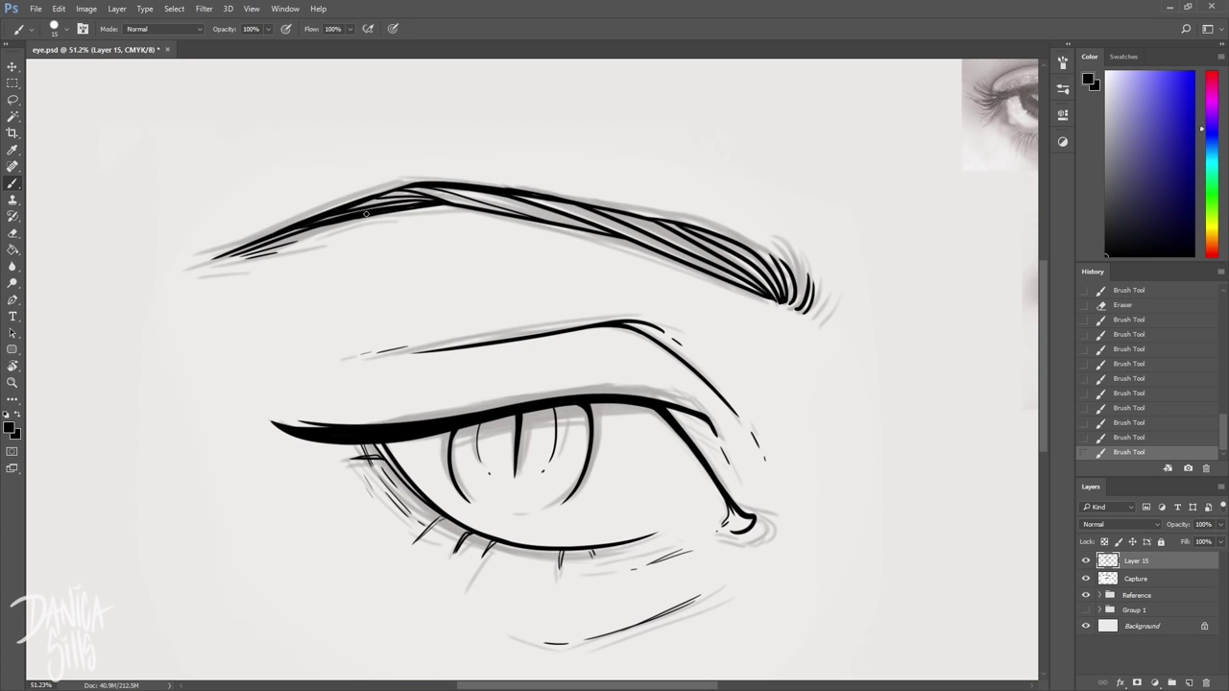
drag(466, 185, 544, 201)
drag(651, 218, 495, 185)
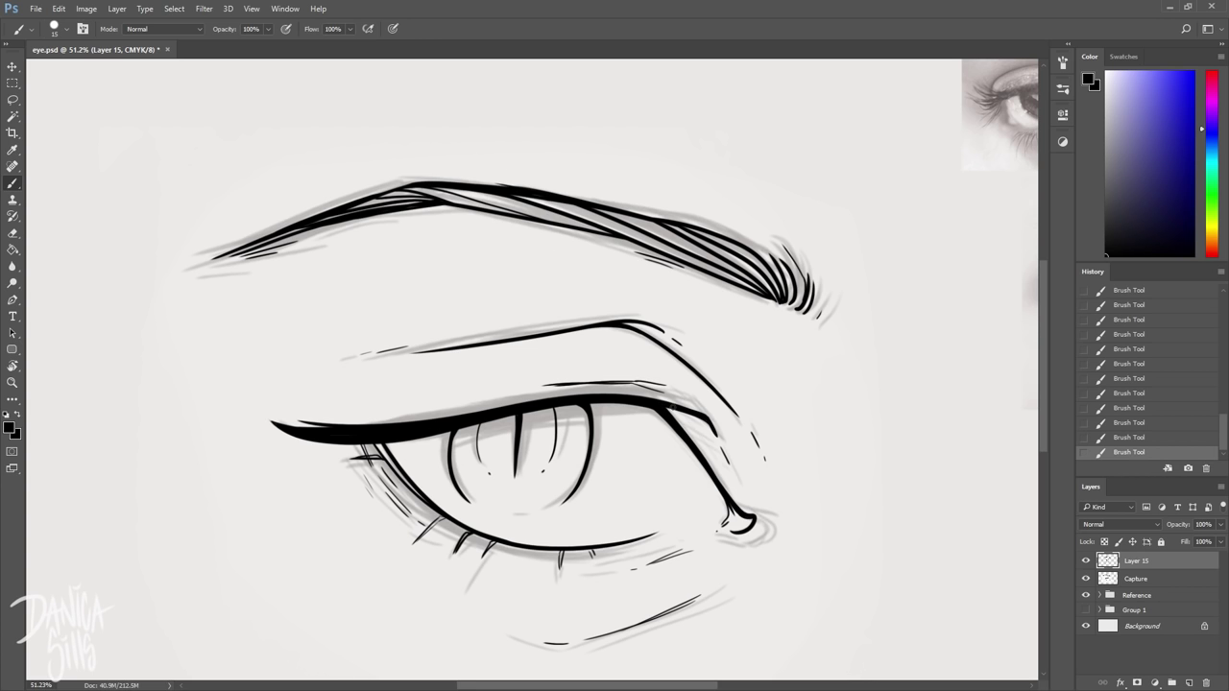
Add short accent lines at the inner eye corner and the iris's lower edge, and save the file
key(b)
drag(665, 408, 712, 451)
key(ctrl+alt+z)
drag(709, 449, 716, 463)
drag(751, 538, 728, 543)
key(ctrl+alt+z)
mouse_move(544, 510)
mouse_down()
mouse_move(528, 514)
mouse_move(544, 512)
mouse_up()
key(ctrl+alt+z)
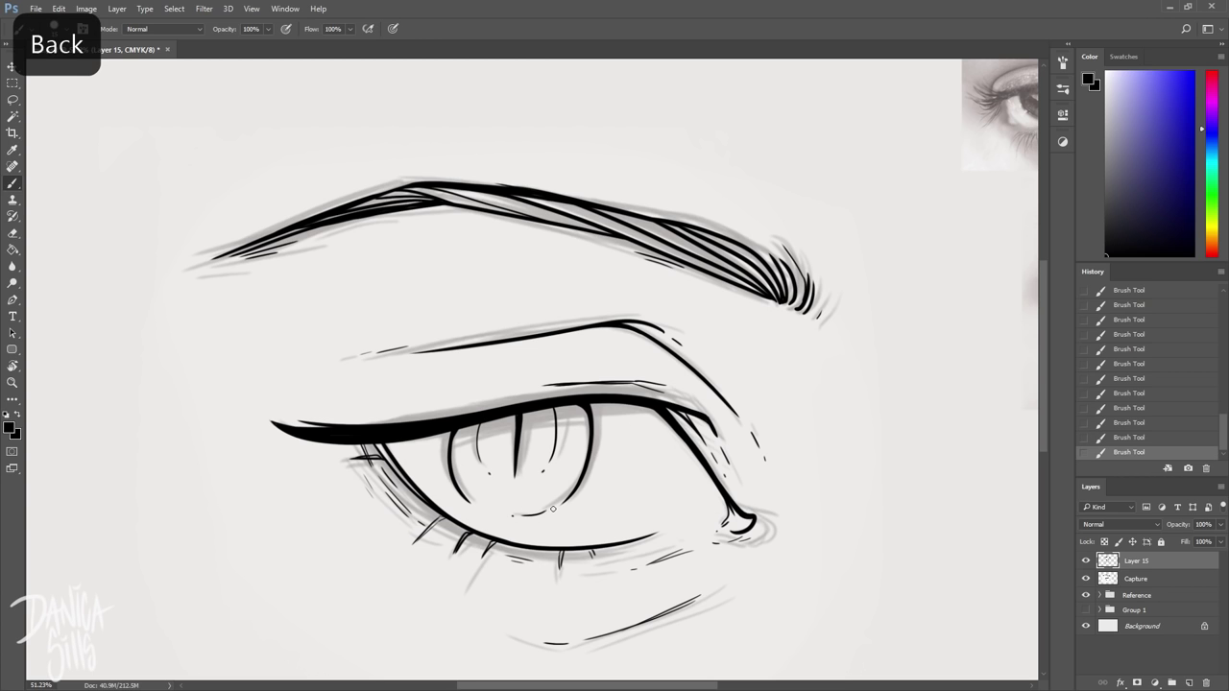
click(552, 509)
key(ctrl+s)
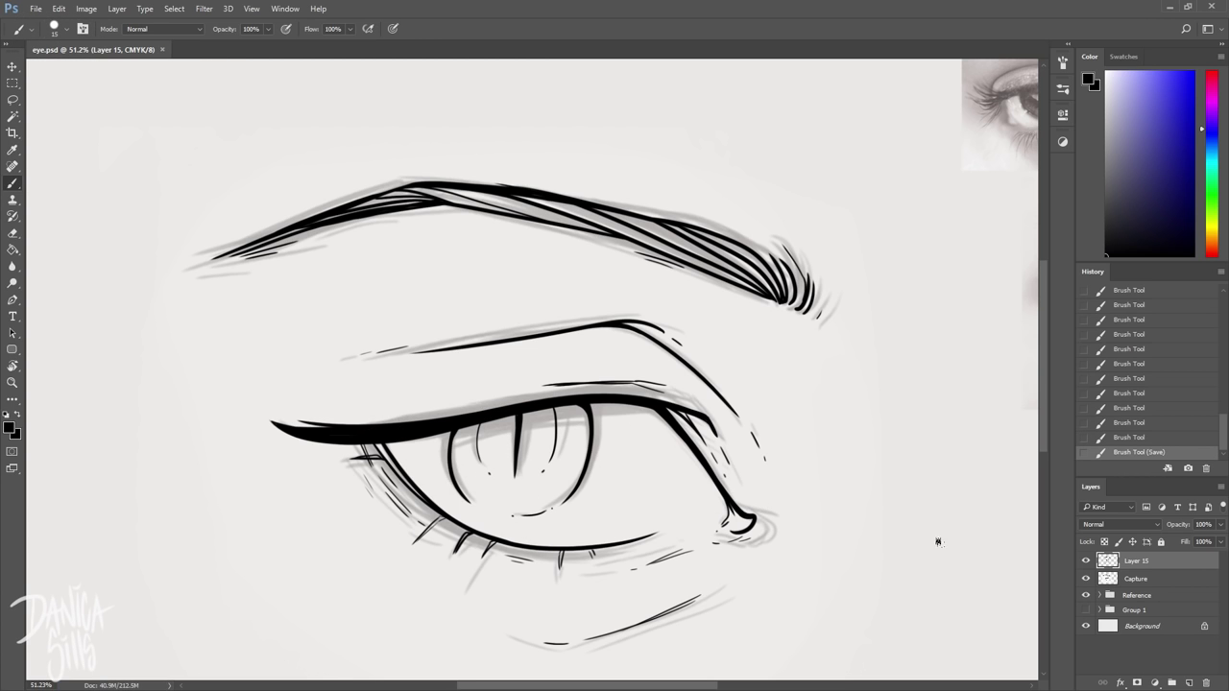
Hide the Capture sketch layer and create a new layer beneath the line art
click(1086, 579)
click(1176, 580)
click(1189, 683)
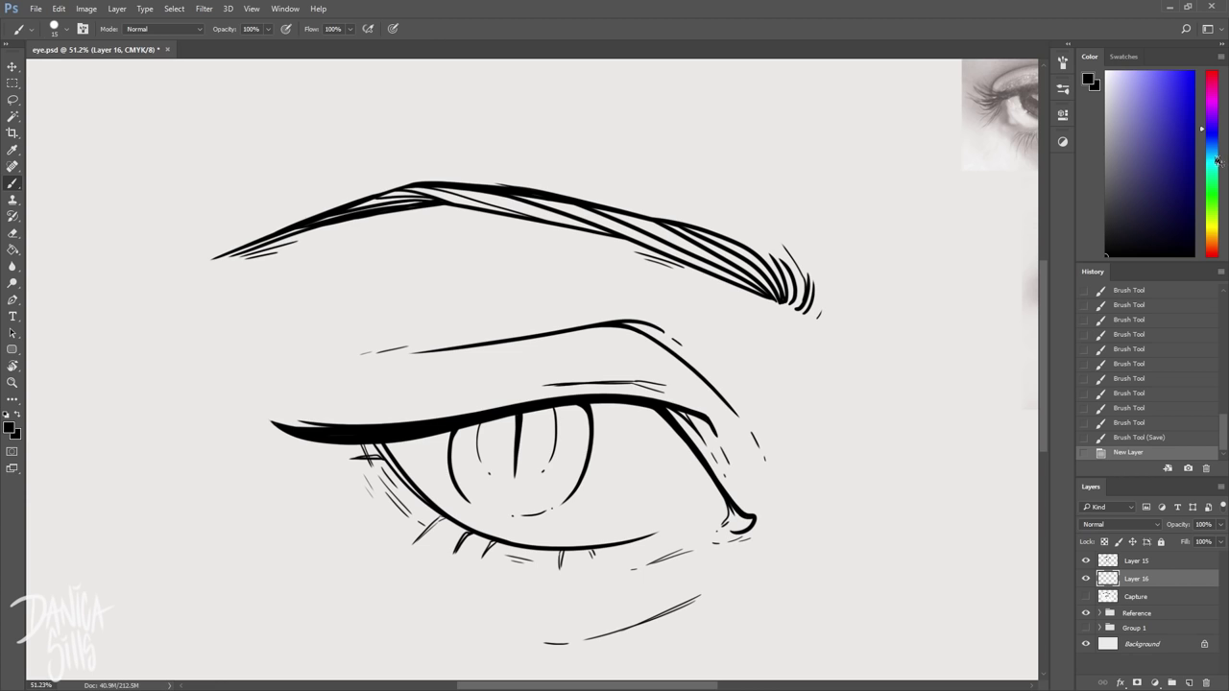
Choose a large hard round brush and a muted teal, and paint broad base strokes around the inner eye corner and brow end
scroll(532, 370, down, 4)
right_click(512, 371)
click(609, 476)
drag(569, 258, 566, 416)
key(ctrl+alt+z)
click(1202, 159)
click(1128, 150)
key(b)
drag(576, 336, 597, 470)
key(])
mouse_move(581, 261)
mouse_down()
mouse_move(649, 339)
mouse_move(597, 462)
mouse_up()
Reduce the brush size and extend the teal base beside the inner corner and beneath the eye
click(1063, 142)
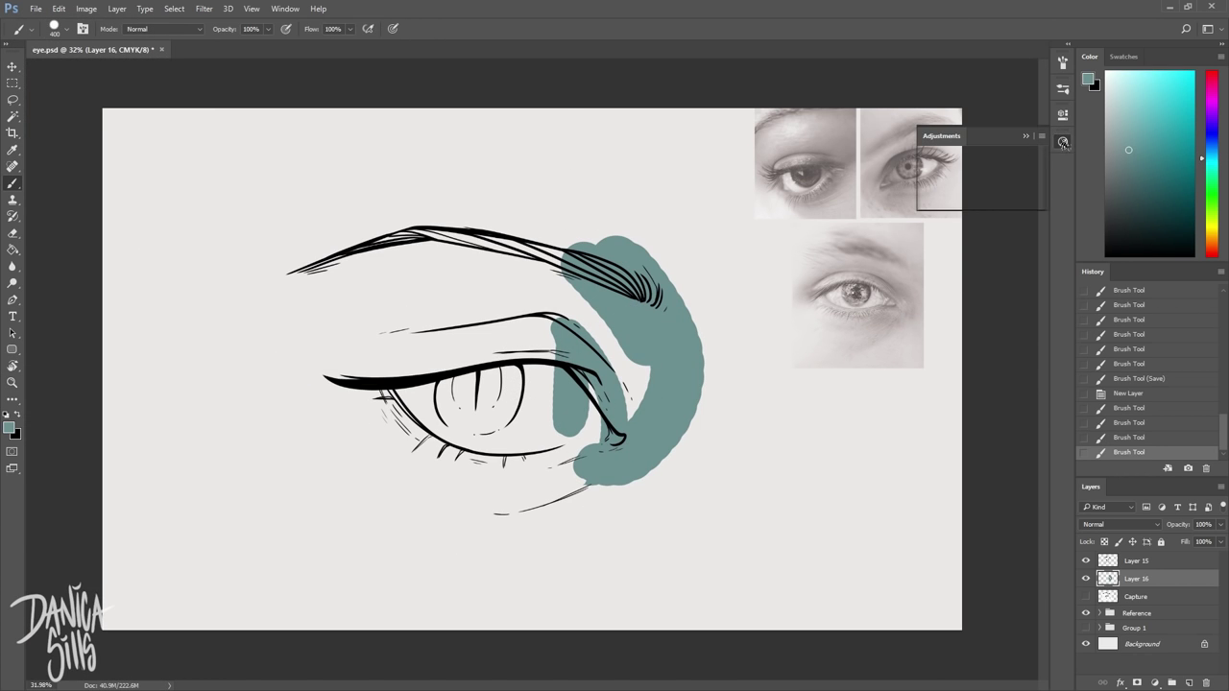
click(1063, 90)
click(1063, 63)
drag(928, 276, 912, 276)
drag(626, 336, 603, 451)
mouse_move(641, 292)
mouse_down()
mouse_move(615, 466)
mouse_move(576, 250)
mouse_move(461, 242)
mouse_up()
click(1063, 63)
mouse_move(584, 312)
mouse_down()
mouse_move(582, 413)
mouse_move(570, 413)
mouse_up()
drag(501, 518, 581, 461)
drag(513, 478, 386, 482)
Carry the teal base around the outer eye corner and over the eyebrow, and fill the gaps inside it
drag(374, 452, 297, 359)
drag(344, 234, 290, 360)
drag(280, 252, 281, 322)
drag(233, 347, 235, 368)
drag(331, 233, 499, 226)
drag(483, 175, 493, 185)
drag(519, 297, 507, 428)
drag(484, 288, 462, 437)
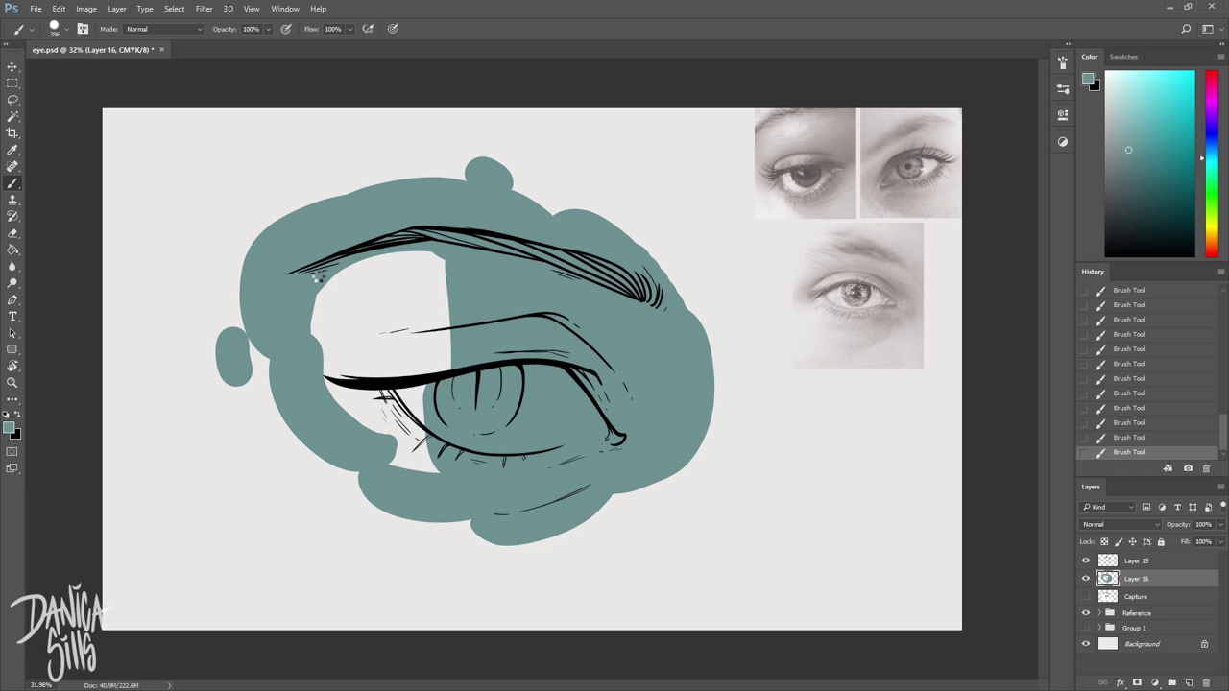
drag(313, 276, 295, 330)
Paint loose teal blobs and dabs around the outer edge of the base shape
drag(626, 521, 587, 581)
drag(686, 514, 717, 453)
drag(733, 438, 737, 413)
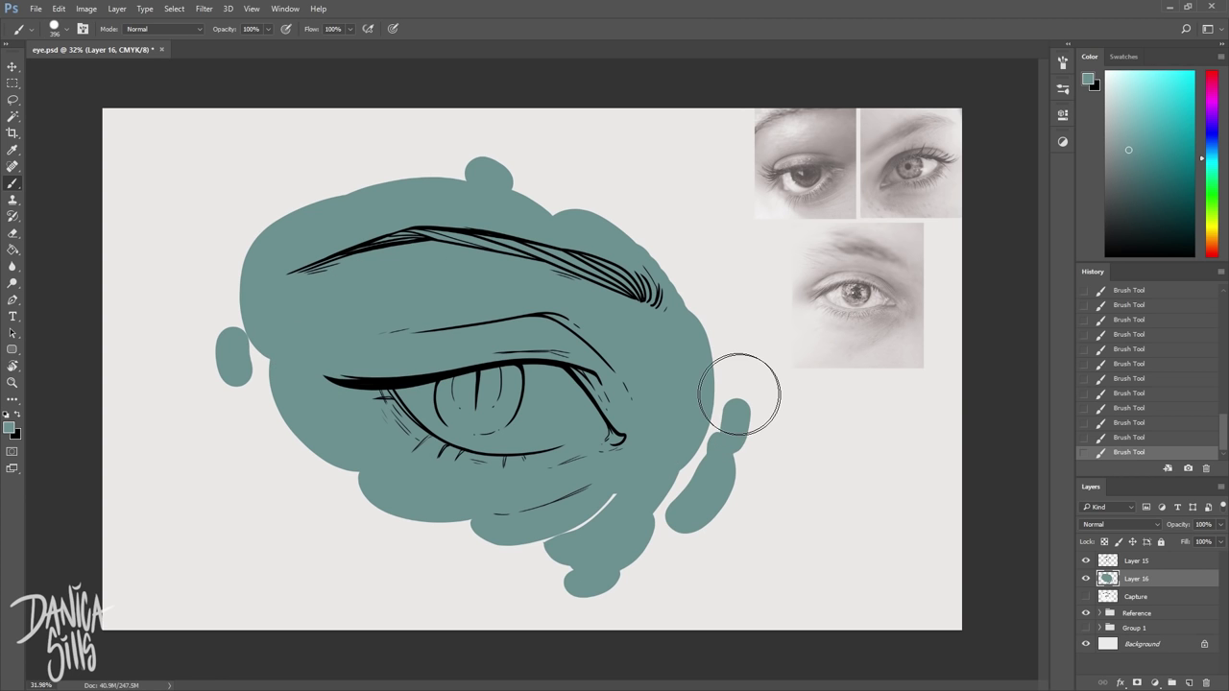
click(746, 477)
drag(440, 539, 376, 518)
click(523, 554)
drag(711, 358, 710, 331)
drag(659, 265, 692, 285)
drag(275, 388, 338, 469)
drag(279, 474, 289, 483)
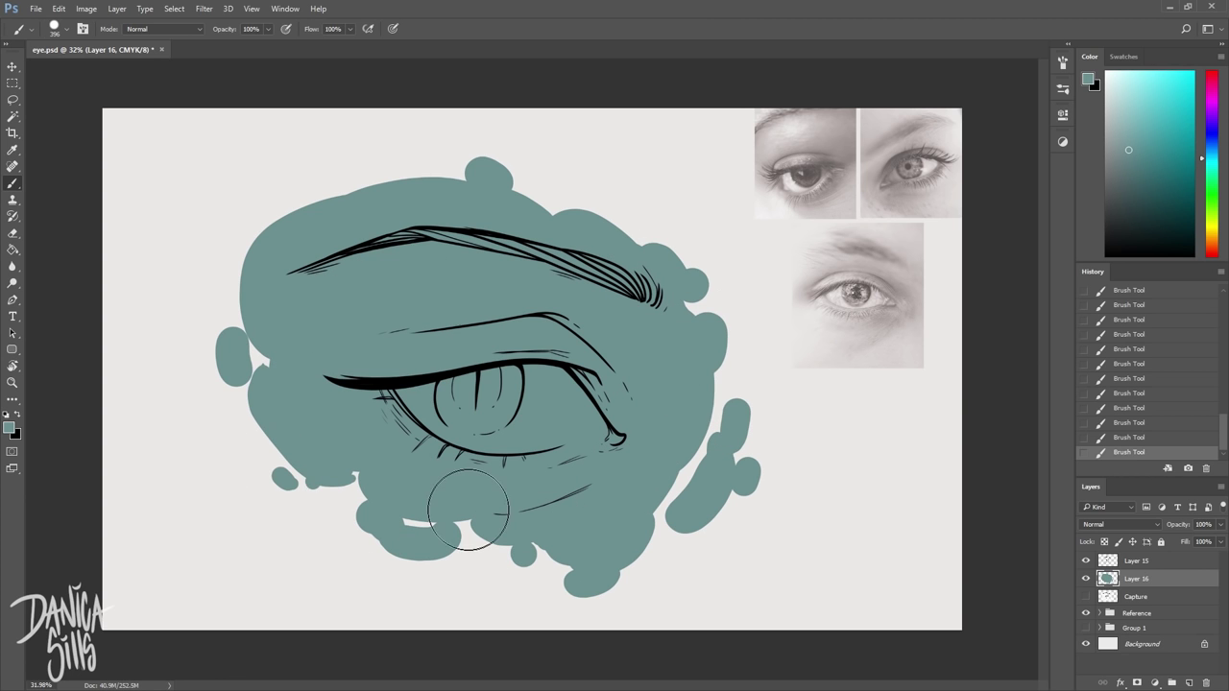
drag(634, 545, 647, 550)
click(669, 548)
drag(313, 207, 280, 233)
click(282, 199)
click(258, 206)
Enlarge the teal base shape slightly with Free Transform
key(ctrl+t)
drag(761, 156, 794, 129)
drag(314, 383, 303, 381)
key(Return)
On a new layer above the base, block in the edges of the eye white with pale teal
click(1189, 683)
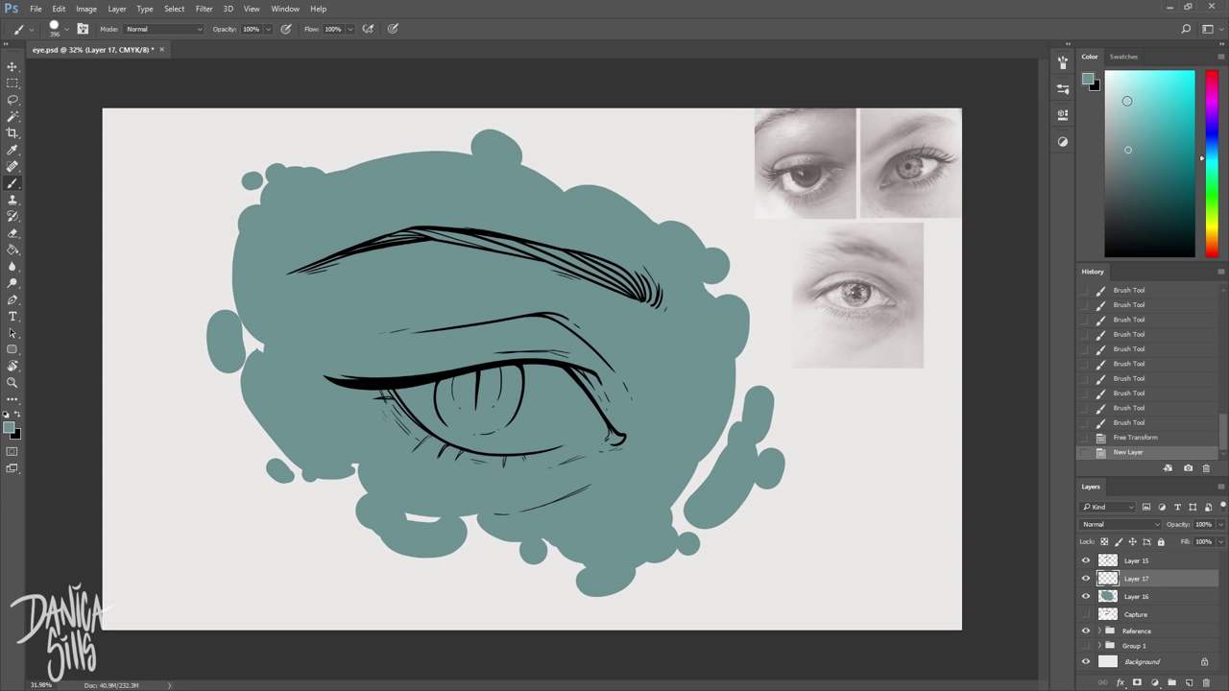
click(1118, 98)
click(542, 393)
right_click(549, 403)
drag(681, 449, 629, 450)
key(Return)
key(])
drag(566, 382, 605, 437)
mouse_move(551, 369)
mouse_down()
mouse_move(581, 389)
mouse_move(501, 372)
mouse_up()
mouse_move(605, 434)
mouse_down()
mouse_move(509, 446)
mouse_move(451, 432)
mouse_up()
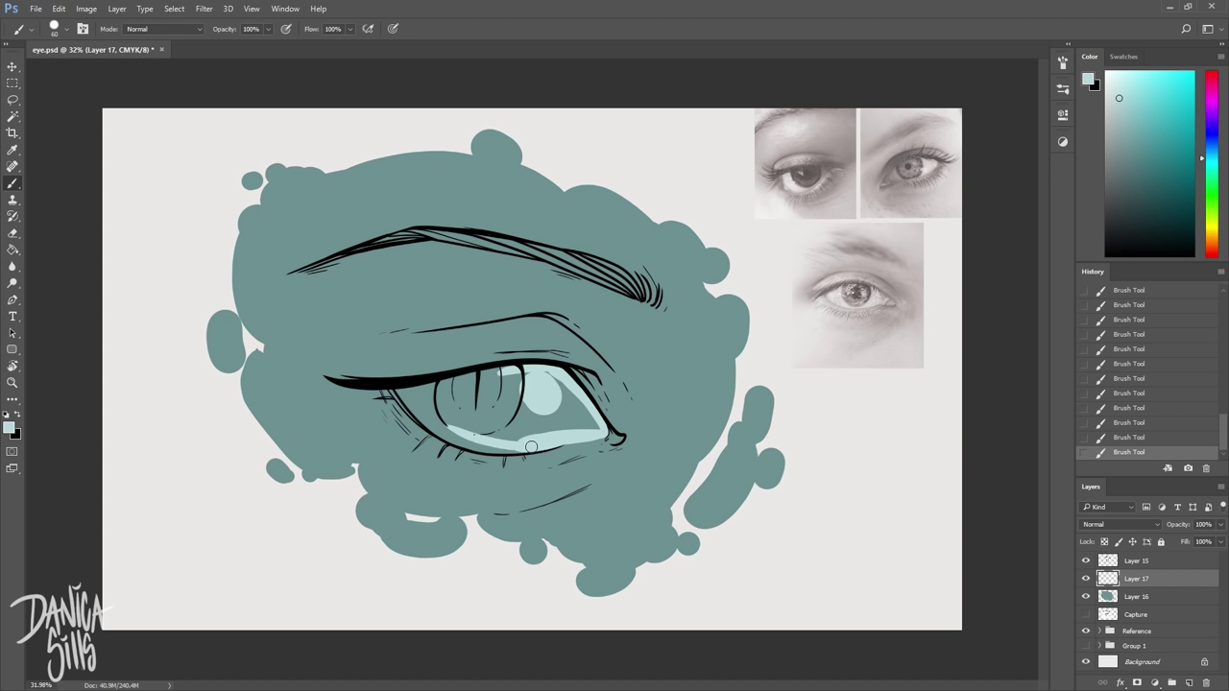
Fill the rest of the eye white with pale teal and erase the overspill along the lower lid
drag(531, 442, 427, 416)
mouse_move(403, 389)
mouse_down()
mouse_move(437, 433)
mouse_move(422, 409)
mouse_up()
key(ctrl+alt+z)
drag(422, 390, 449, 425)
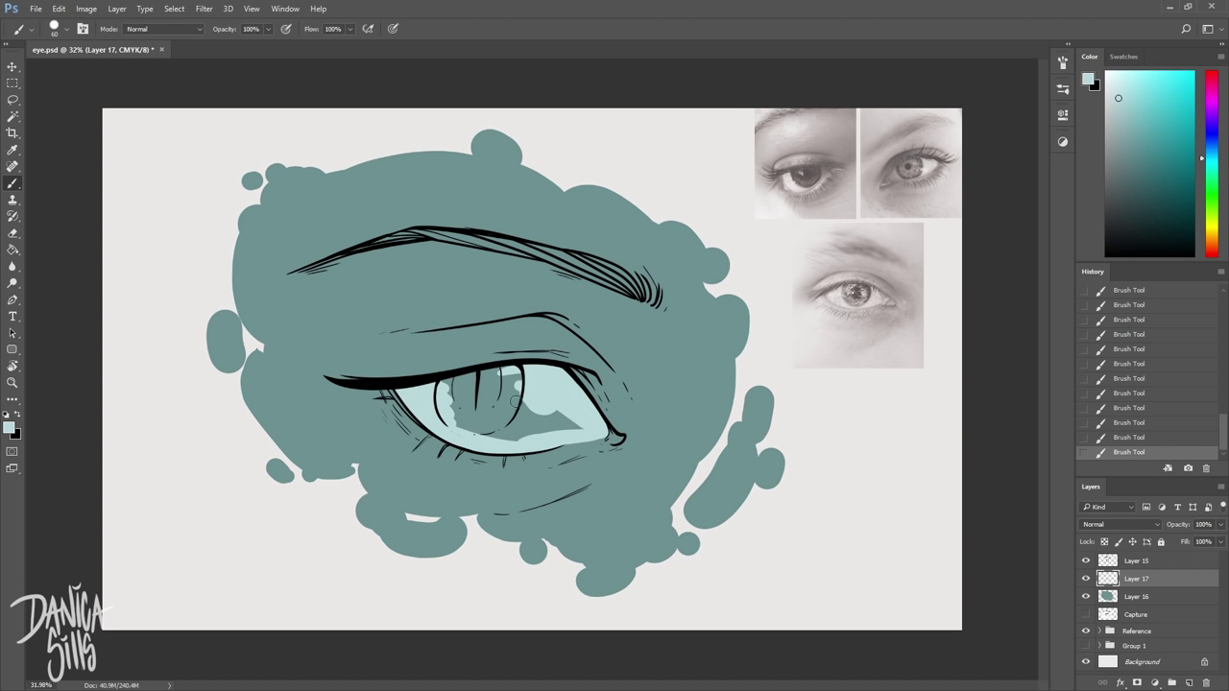
drag(552, 410, 560, 396)
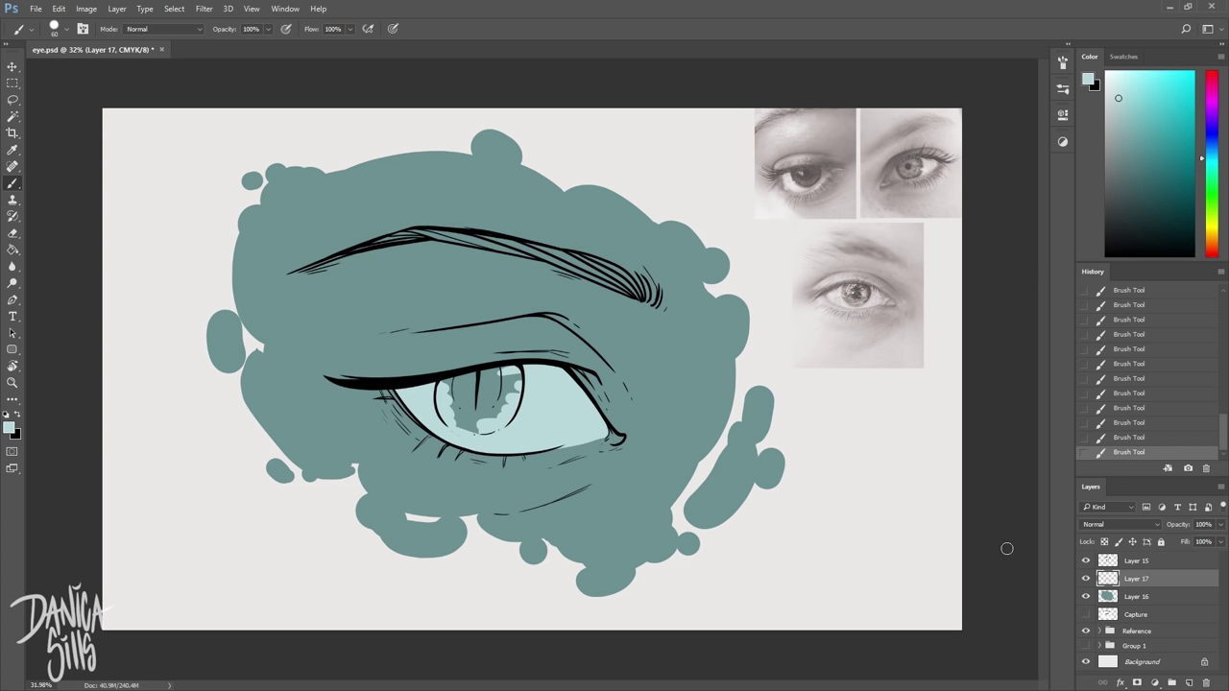
key(e)
drag(503, 444, 533, 453)
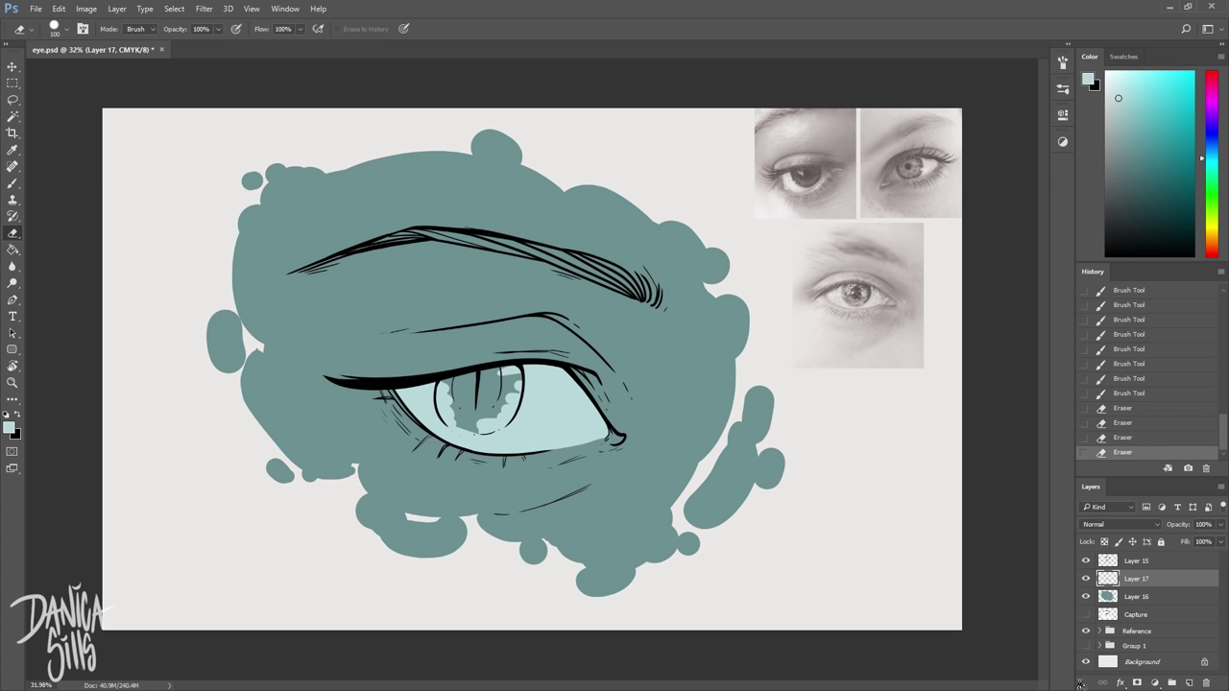
Create a new layer and fill the whole iris with saturated green
click(1189, 683)
key(b)
click(1182, 138)
click(1211, 146)
key(bracketright)
mouse_move(509, 376)
mouse_down()
mouse_move(498, 421)
mouse_move(457, 382)
mouse_up()
click(1211, 170)
key(b)
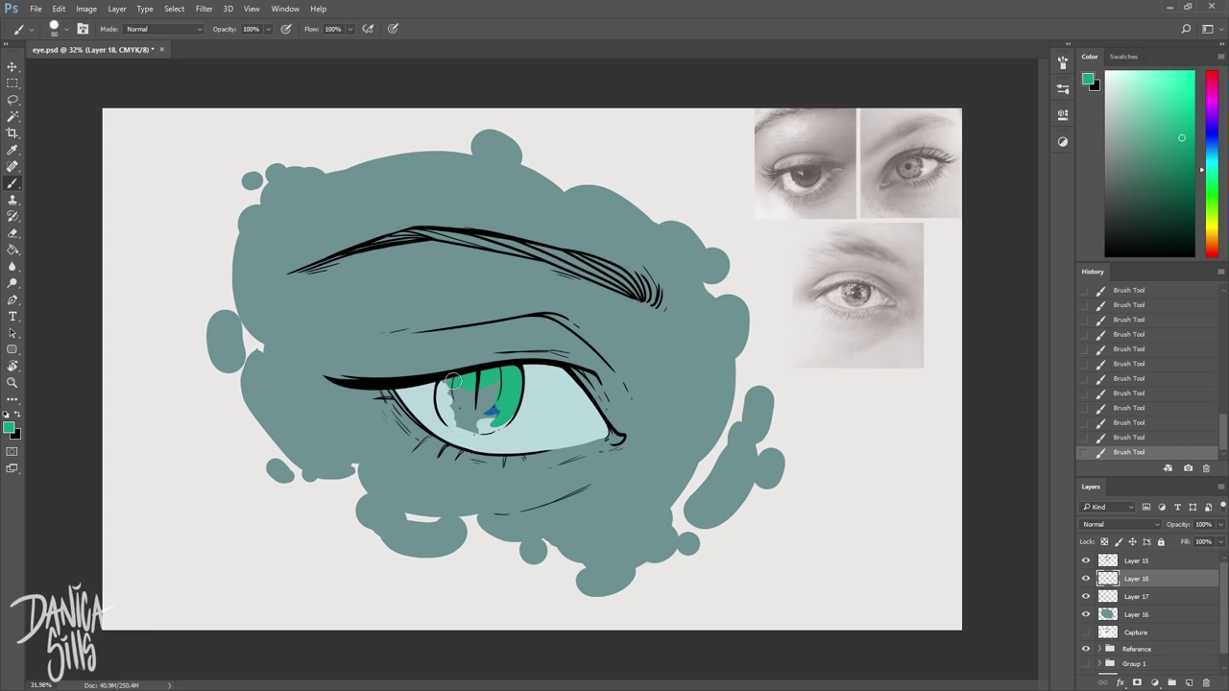
key(bracketleft)
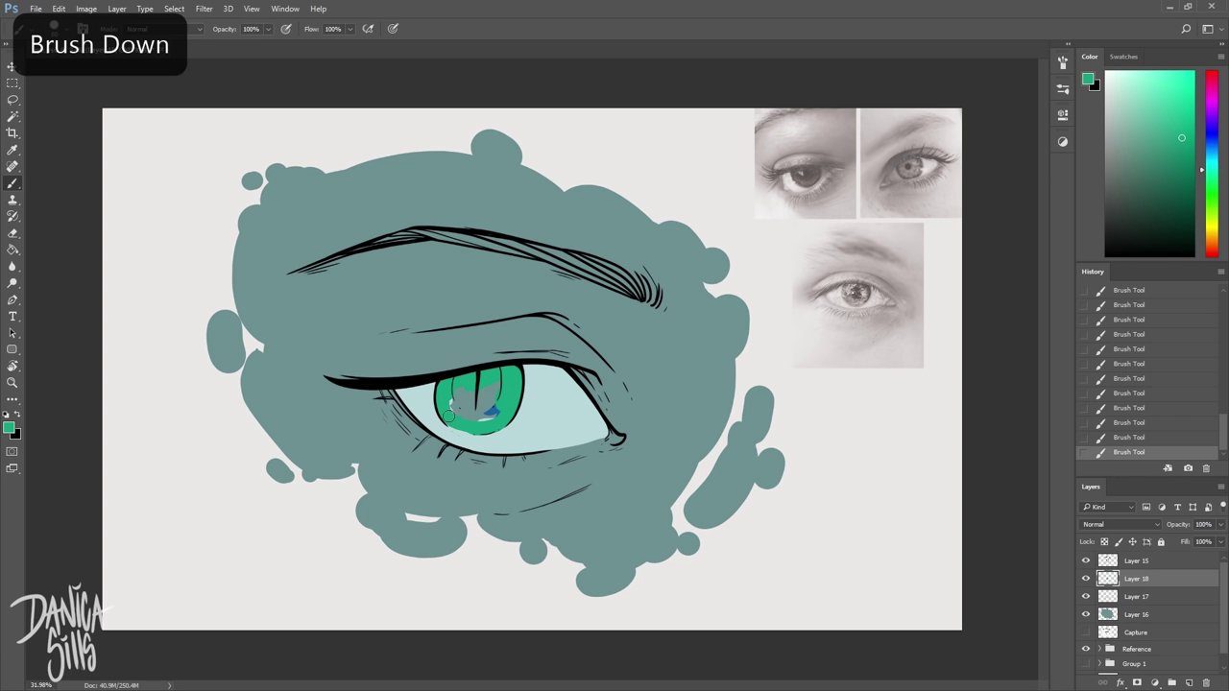
key(bracketright)
drag(485, 413, 499, 379)
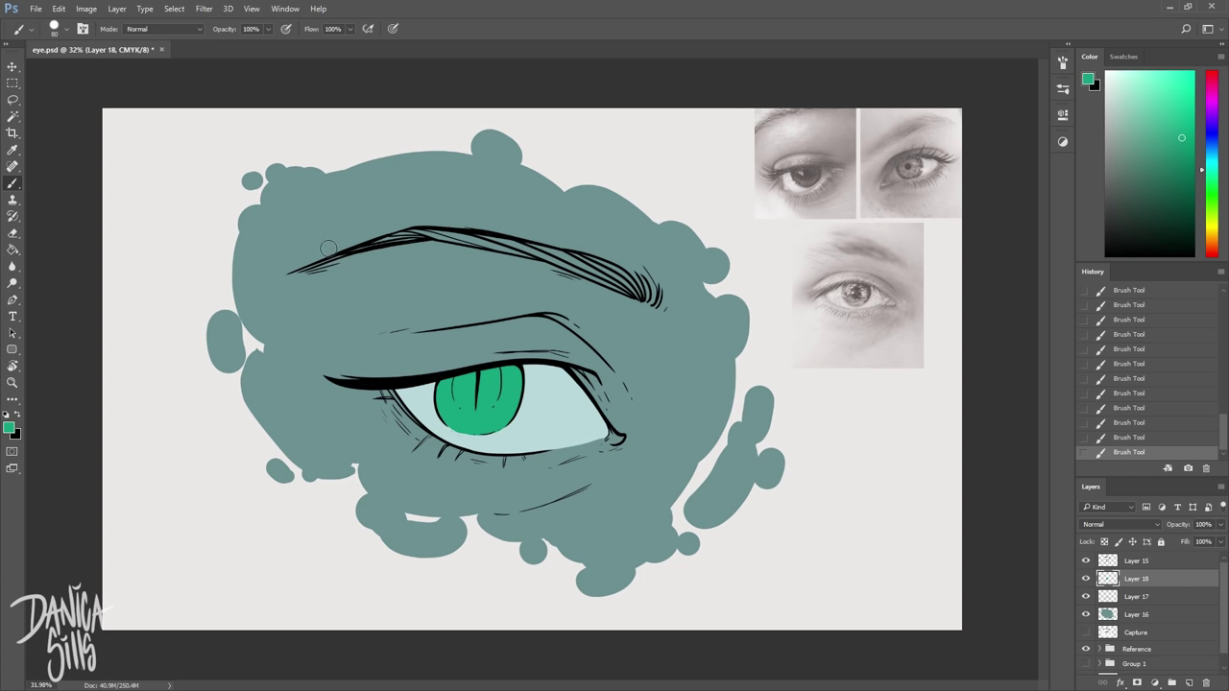
Fill the eyebrow with very dark teal and erase the overspill between the hairs at its inner end
key(b)
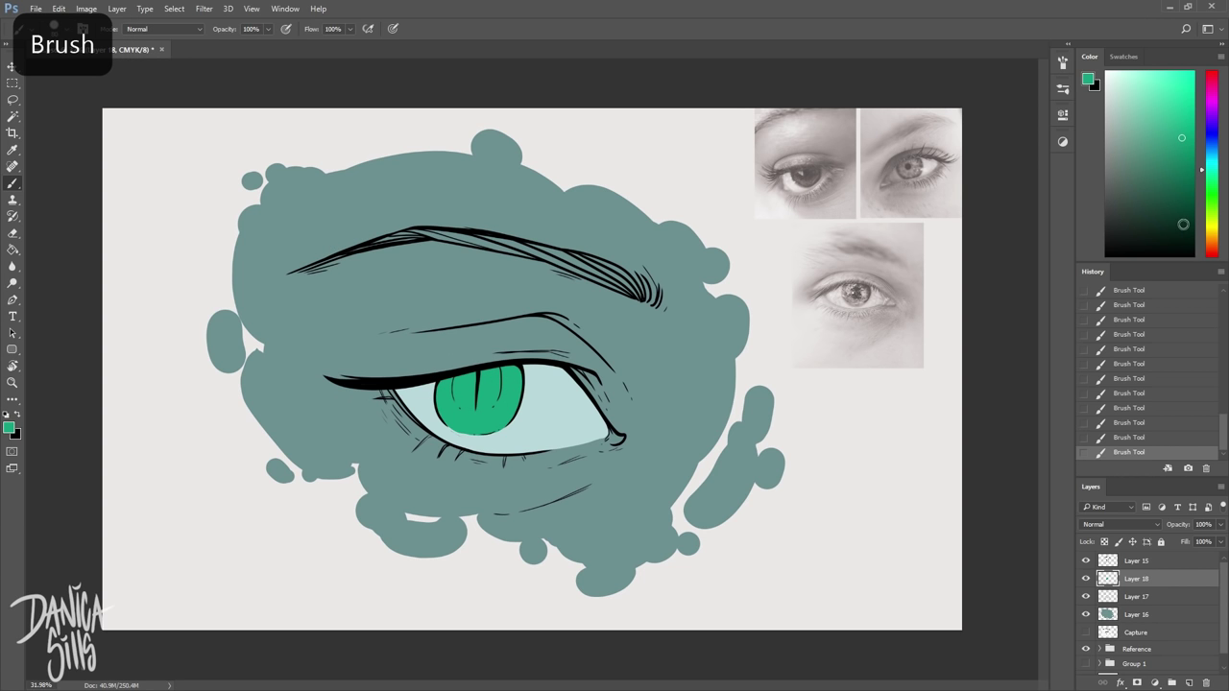
key(bracketright)
mouse_move(657, 298)
mouse_down()
mouse_move(495, 242)
mouse_move(507, 236)
mouse_up()
key(bracketleft)
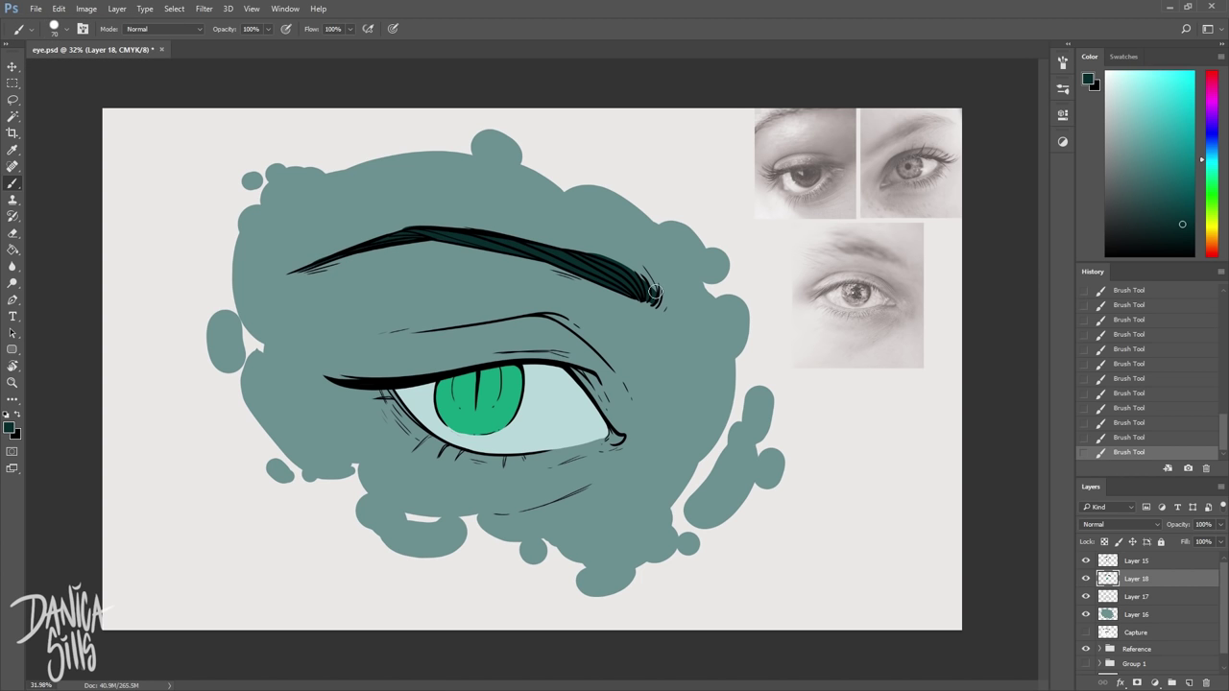
key(e)
drag(655, 257, 649, 286)
key(bracketleft)
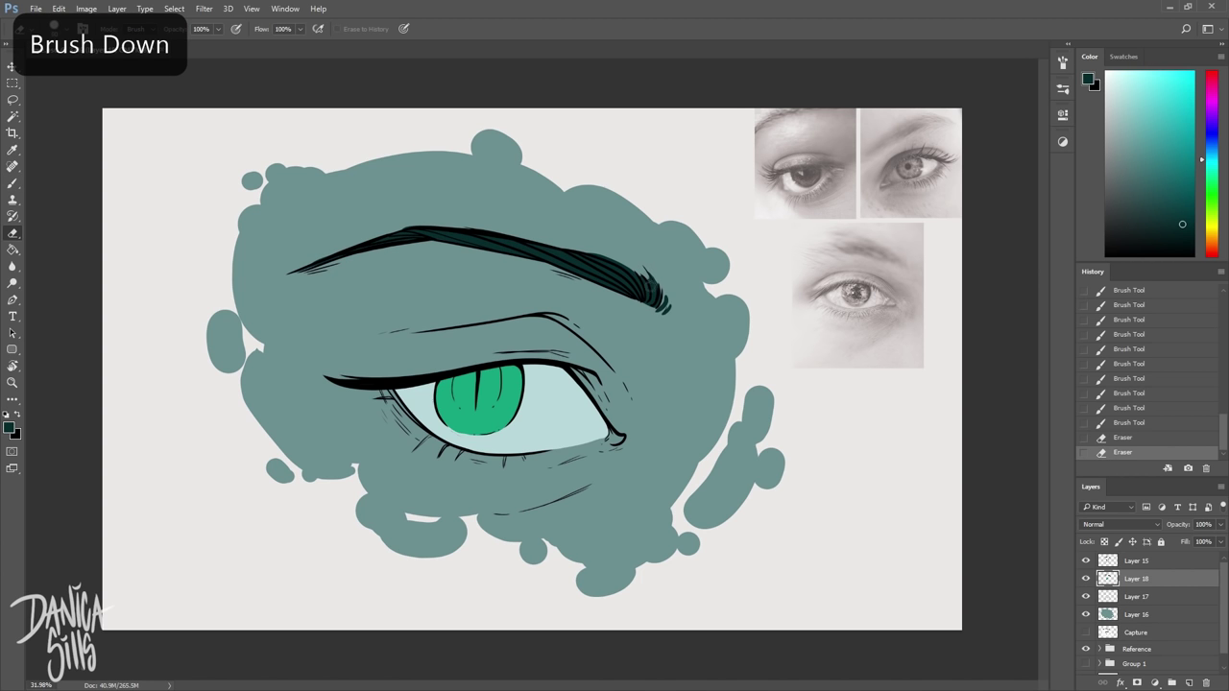
Lock the transparent pixels of Layer 18 and repaint the iris in pale mint green
key(b)
key(slash)
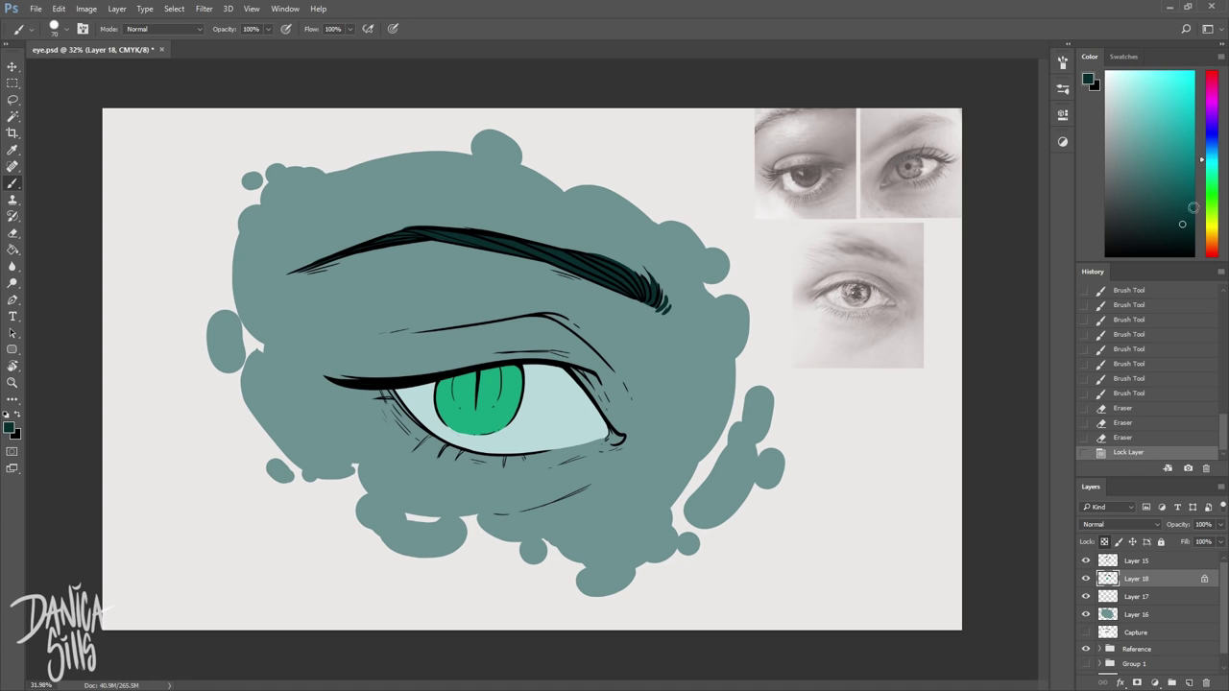
key(b)
mouse_move(524, 380)
mouse_down()
mouse_move(465, 403)
mouse_move(441, 375)
mouse_up()
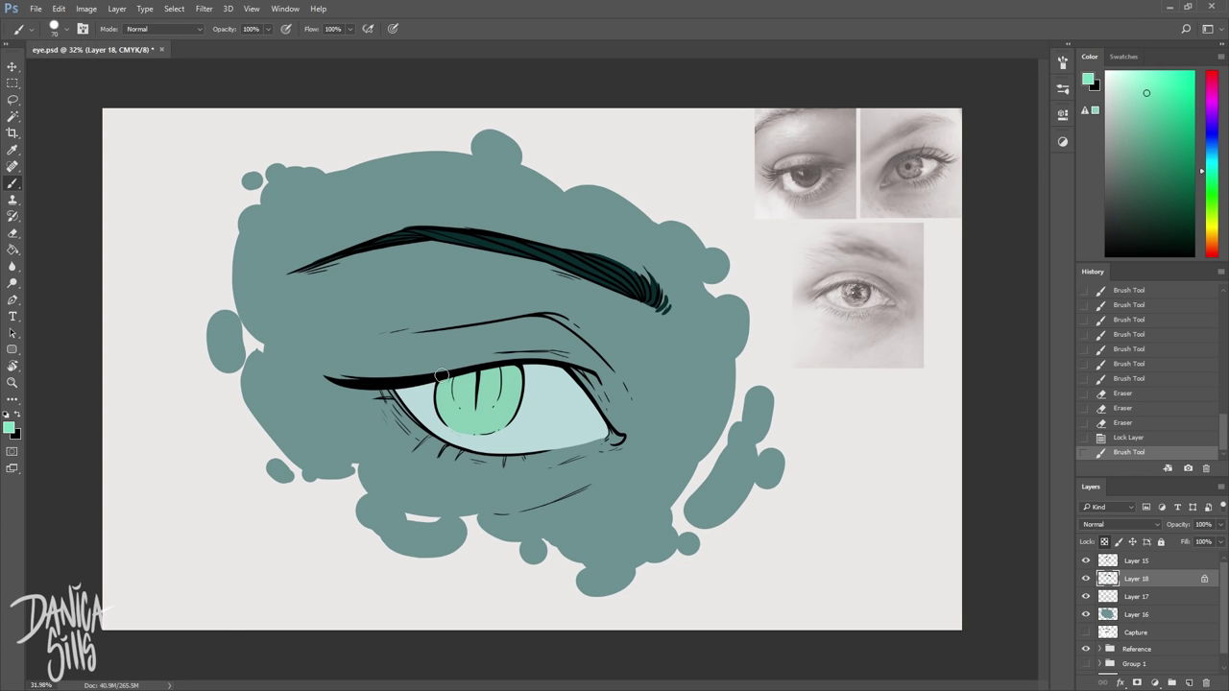
Unlock the layer's transparent pixels and paint the tear duct and outer eye corner in muted purple
click(1086, 579)
click(1086, 579)
click(1105, 543)
click(1212, 104)
click(1127, 109)
key(b)
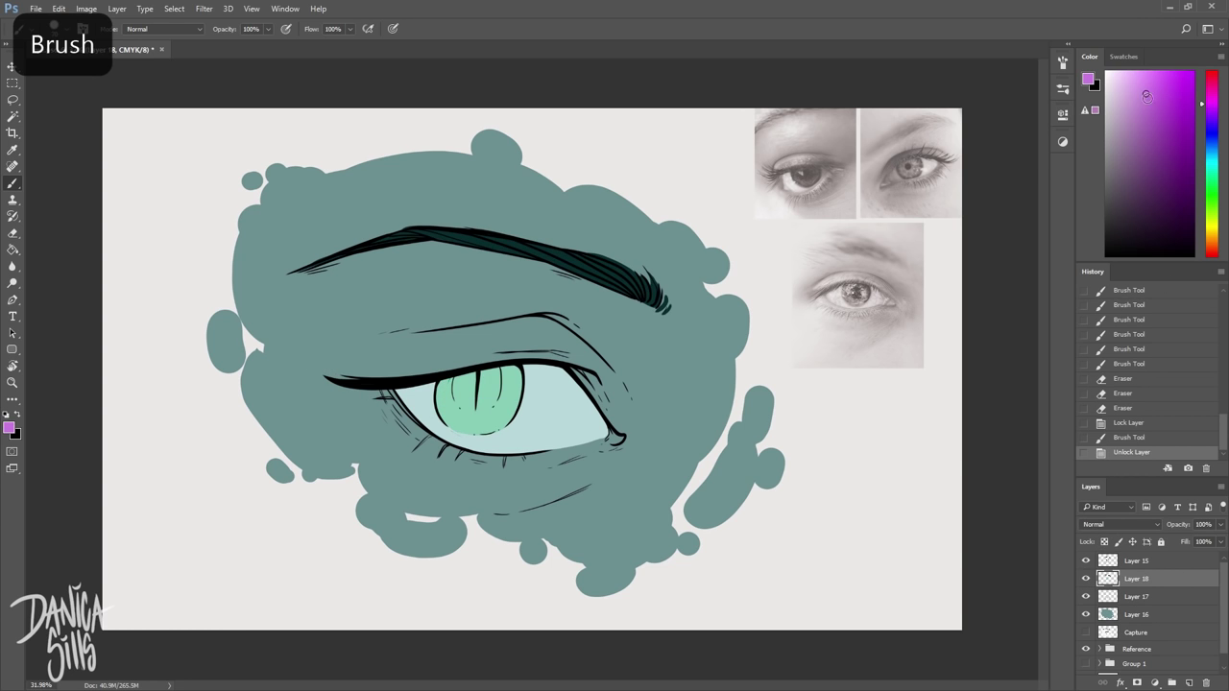
click(612, 435)
drag(610, 434, 619, 439)
drag(387, 389, 401, 406)
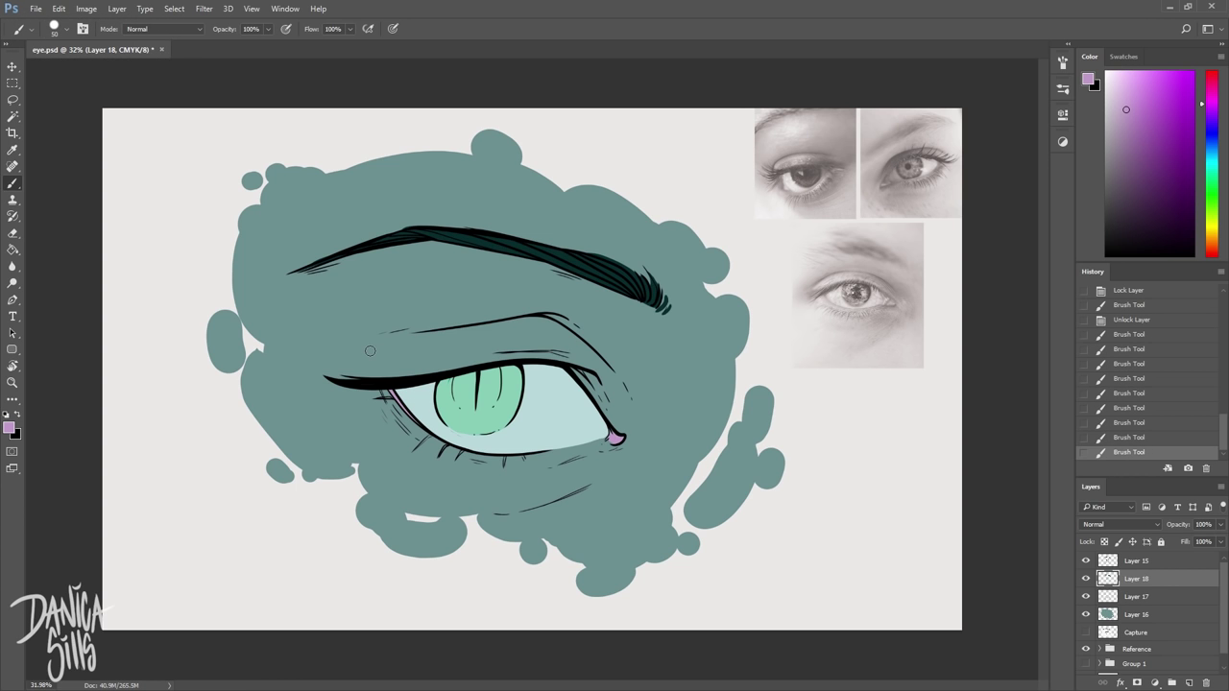
Lock the layer's transparent pixels again and shade the upper iris in light green with a large square brush
key(b)
click(1104, 542)
key(i)
click(490, 413)
key(b)
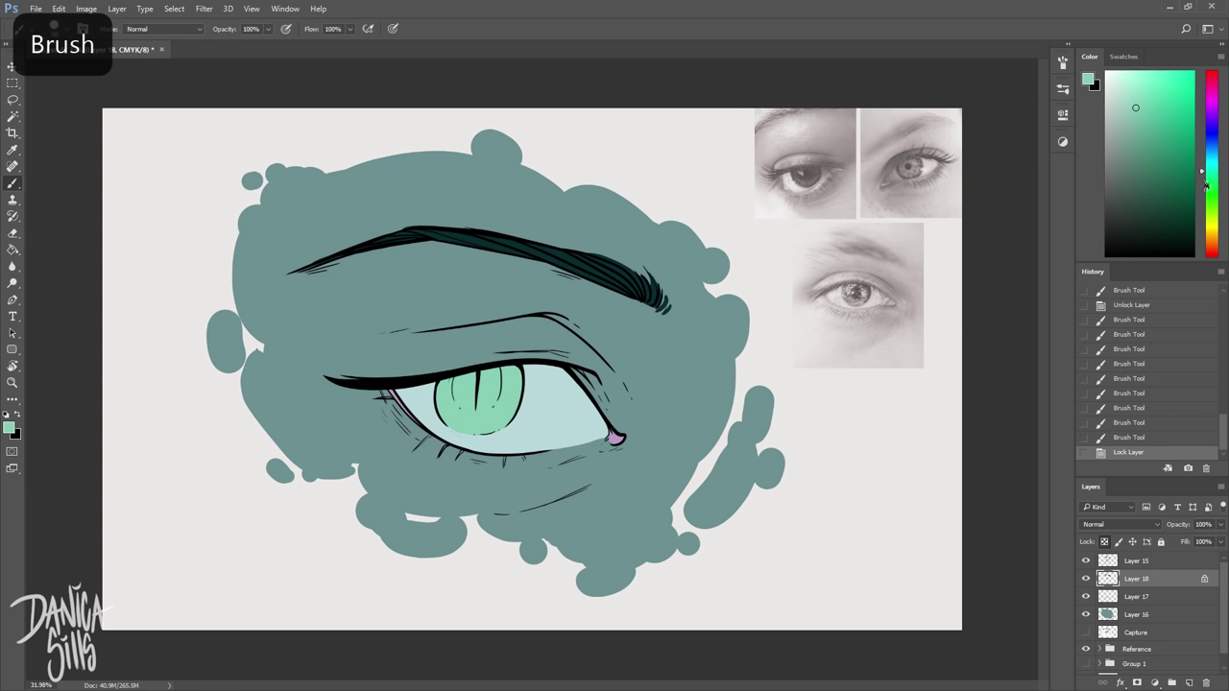
click(1207, 180)
right_click(625, 327)
click(571, 530)
click(1137, 93)
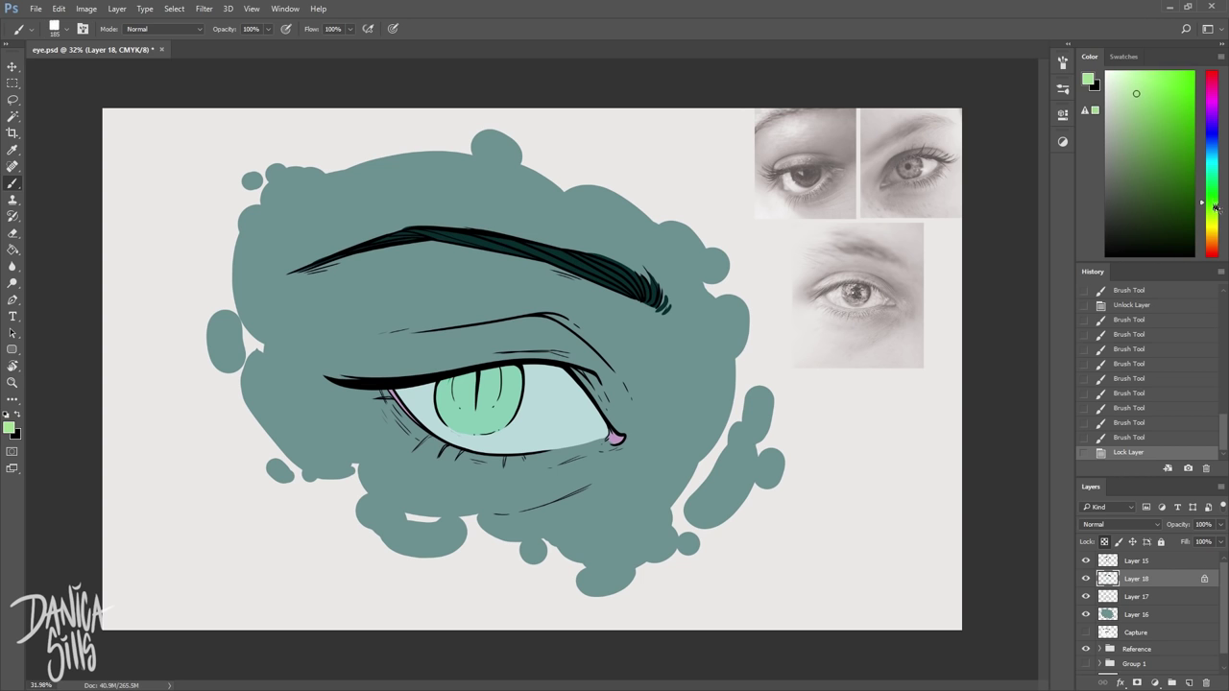
key(])
drag(496, 361, 497, 384)
drag(497, 372, 499, 386)
drag(501, 382, 498, 381)
Blend brighter green and pale aqua tones across the iris
click(1176, 106)
mouse_move(499, 380)
mouse_down()
mouse_move(483, 414)
mouse_move(465, 407)
mouse_up()
mouse_move(480, 404)
mouse_down()
mouse_move(495, 384)
mouse_move(458, 381)
mouse_up()
alt+click(464, 388)
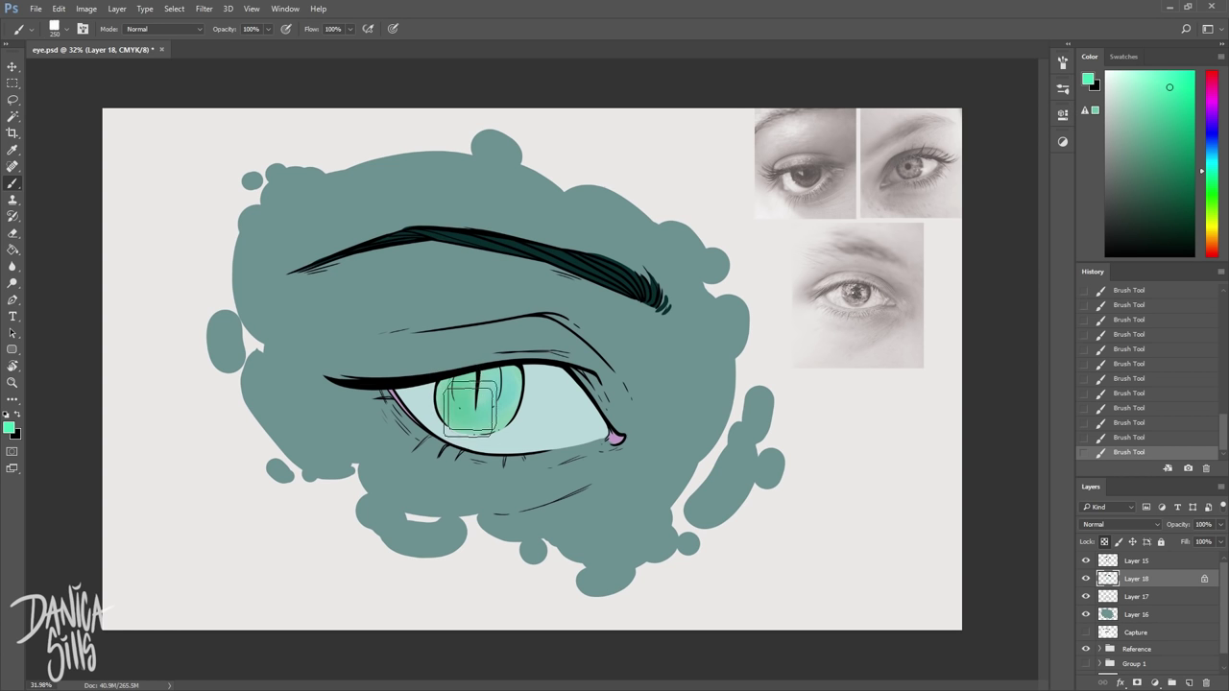
alt+click(495, 384)
drag(494, 384, 482, 378)
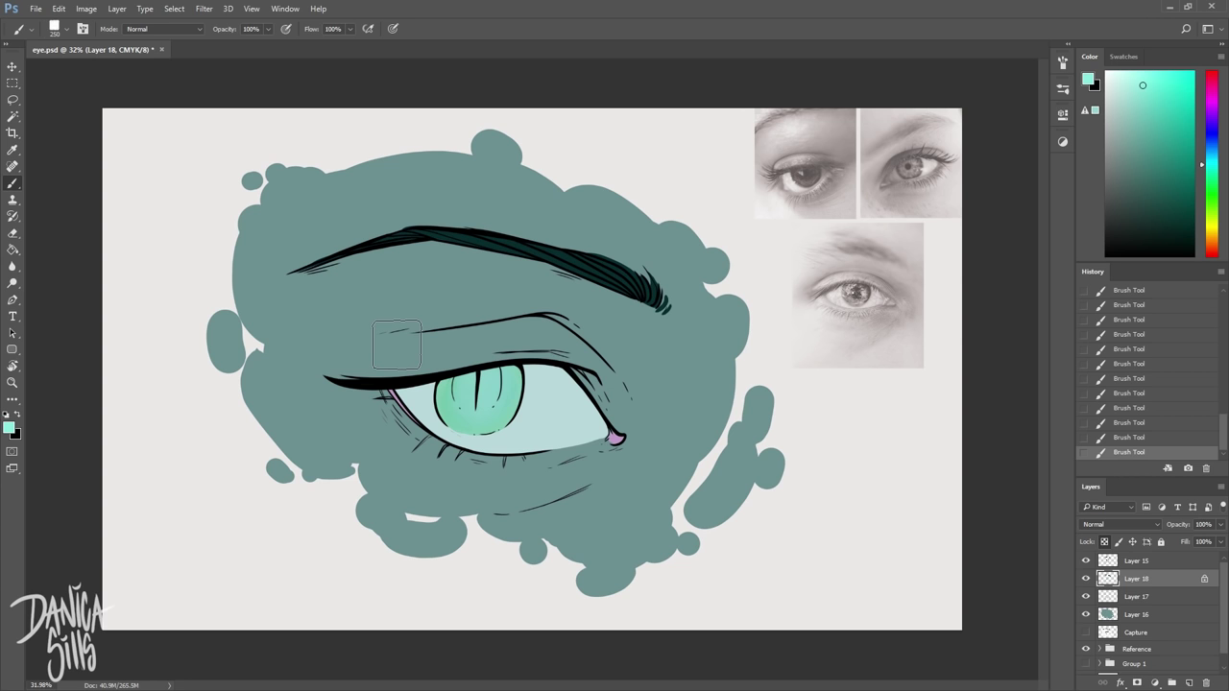
Lock the transparent pixels of Layer 17 and softly tint the inner corner of the eye white pale lavender with an enlarged square brush
click(1105, 598)
click(1104, 543)
click(1120, 98)
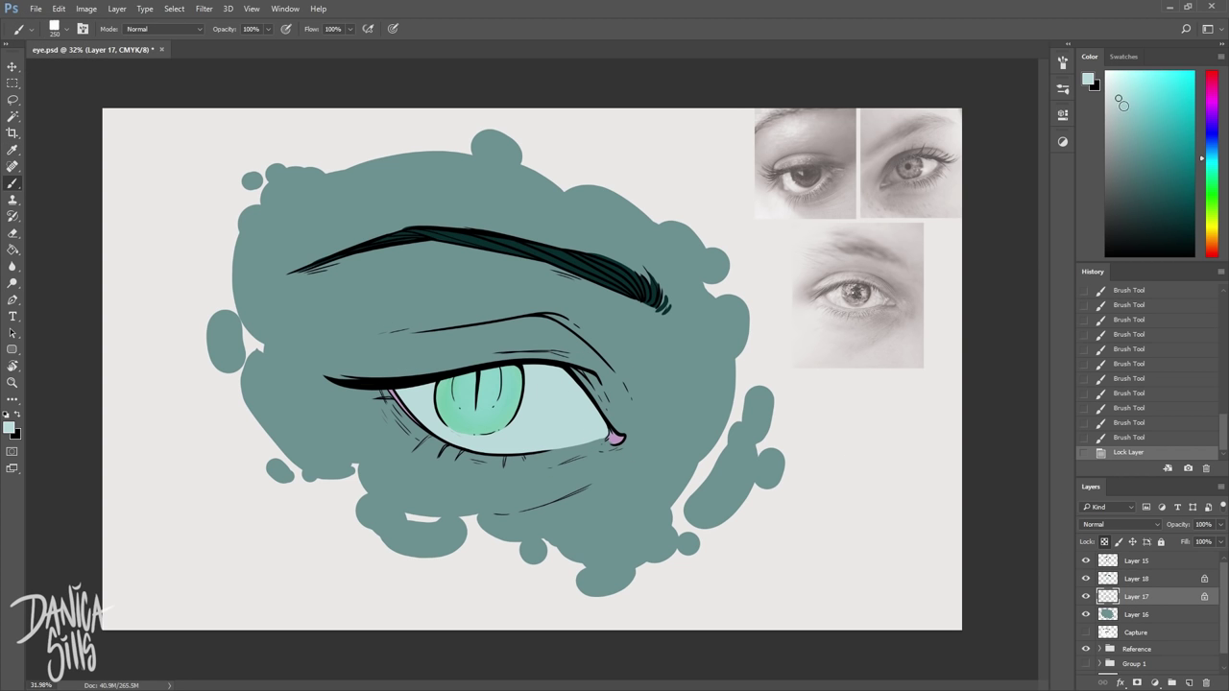
click(1211, 113)
click(607, 436)
click(605, 418)
key(])
key(])
key(])
click(582, 418)
click(571, 445)
key(])
key(])
key(])
key(])
click(590, 437)
click(585, 405)
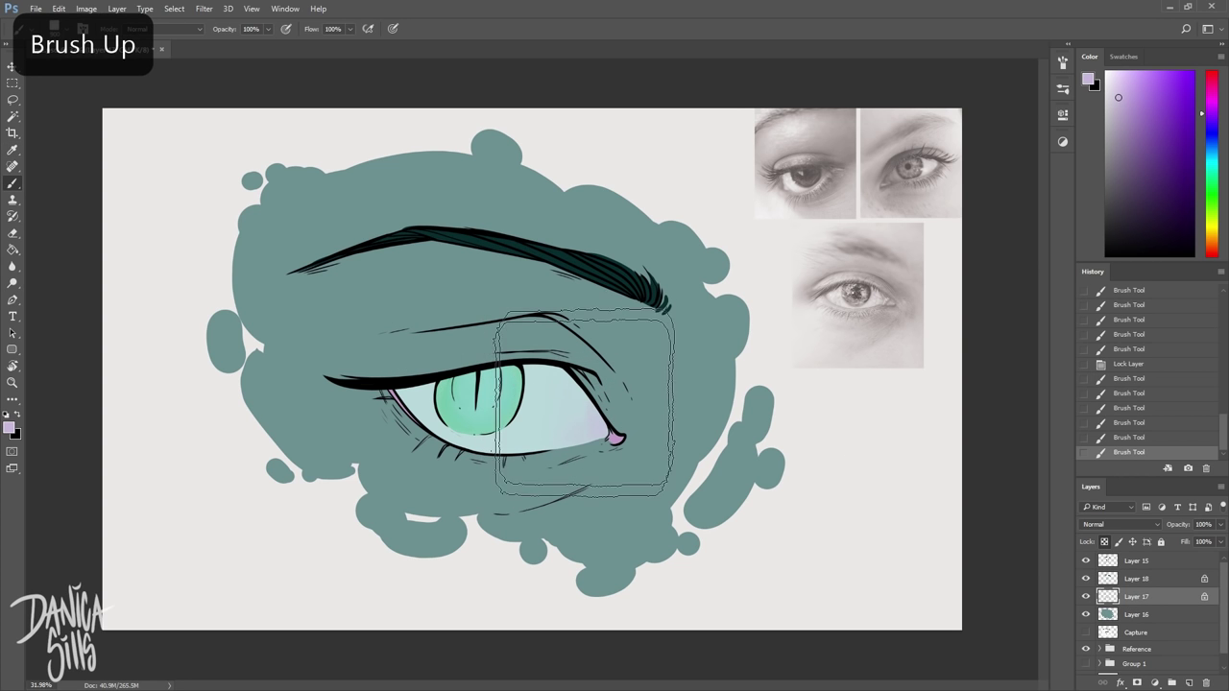
click(585, 405)
Lock the transparent pixels of Layer 16 and enlarge the teal skin shape around the eye
click(1114, 615)
click(1104, 543)
key(ctrl+t)
drag(206, 597, 101, 682)
drag(263, 477, 307, 464)
key(Return)
Brush soft lavender over the upper eyelid and the skin below the outer eye with a 1200 px square brush
key(b)
click(372, 381)
key(])
key(])
key(])
click(392, 445)
click(389, 449)
click(363, 384)
click(331, 348)
click(392, 362)
click(480, 348)
click(559, 336)
click(343, 430)
click(426, 445)
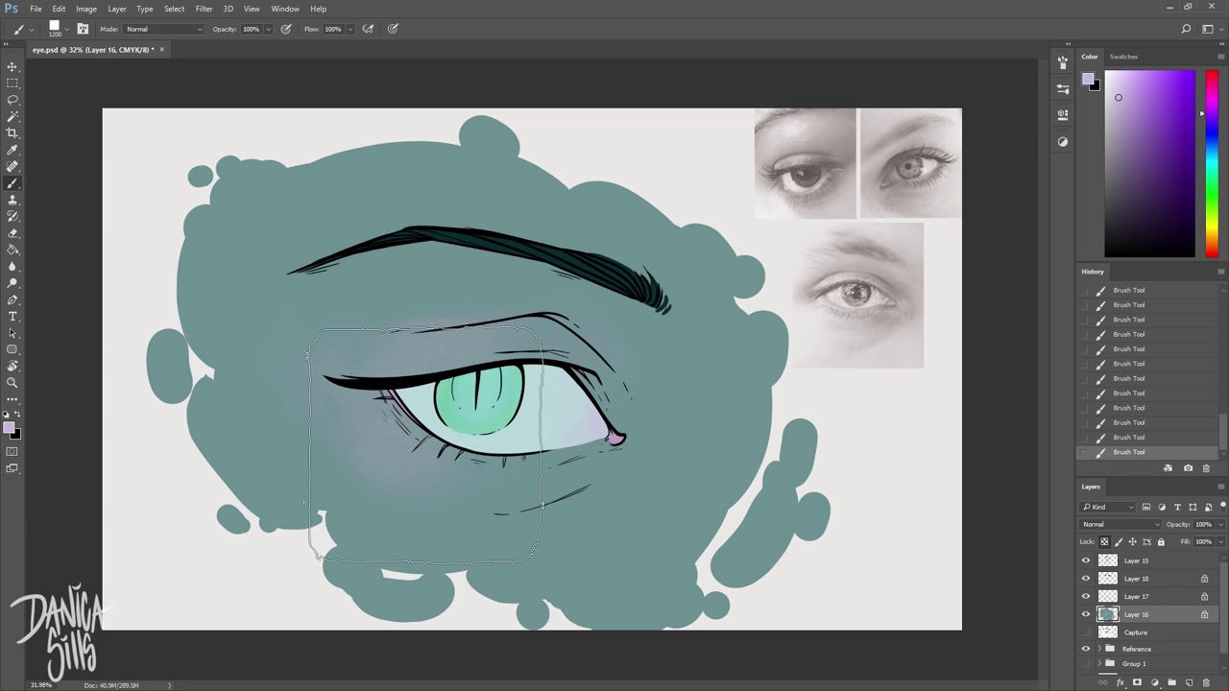
Reduce the brush to 125 px and undo the latest lavender strokes on the skin
key([)
key([)
key([)
key(bracketleft)
key(bracketleft)
key(bracketleft)
key(bracketleft)
key(ctrl+alt+z)
key(ctrl+alt+z)
key(ctrl+alt+z)
key(ctrl+alt+z)
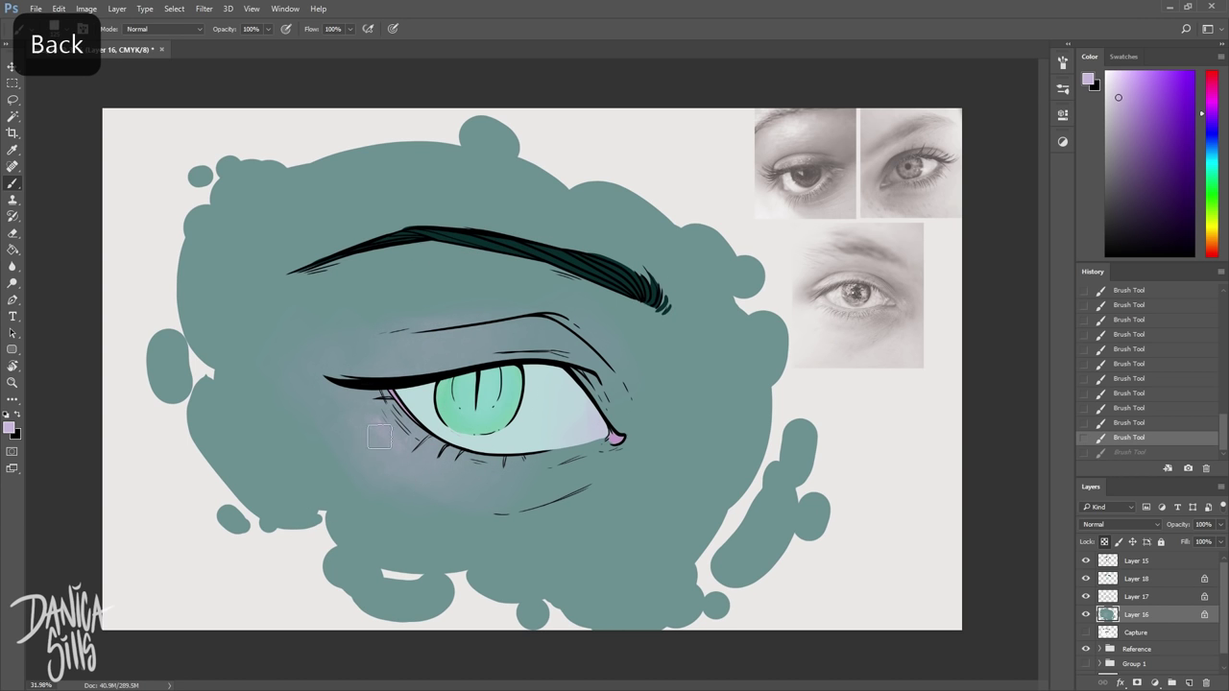
Sample the teal skin colour and enlarge the square brush to 500 px
key(i)
click(303, 443)
key(b)
right_click(360, 451)
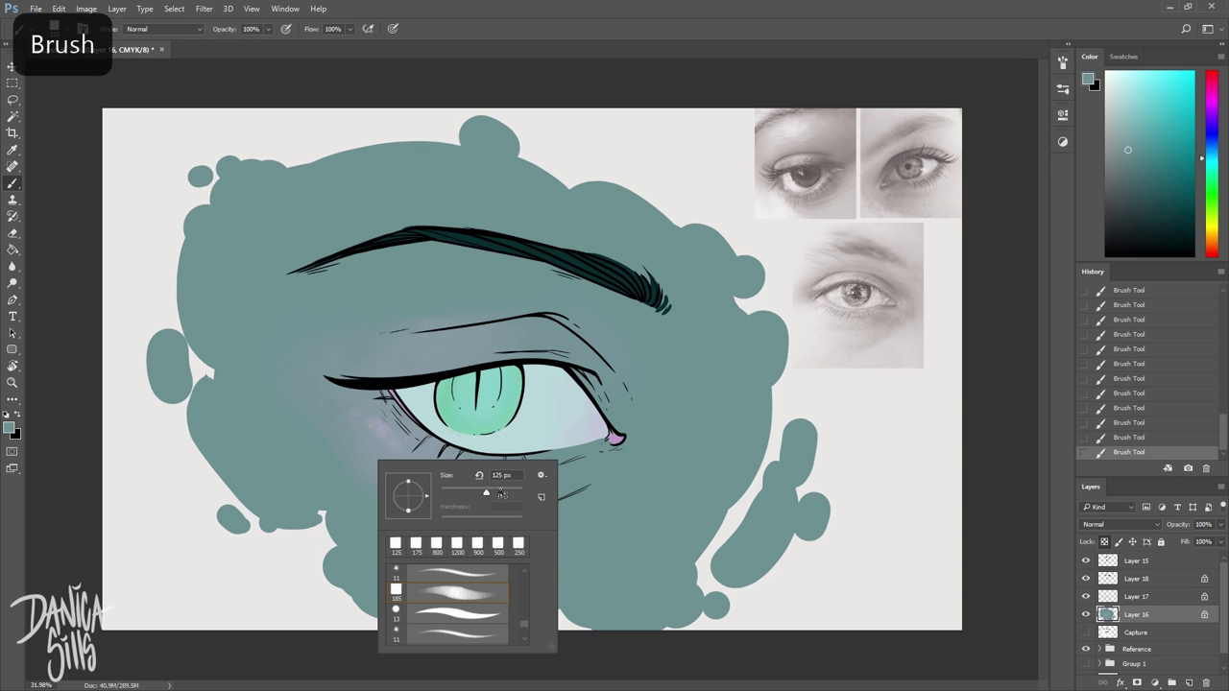
key(Escape)
key(bracketright)
key(bracketright)
key(bracketright)
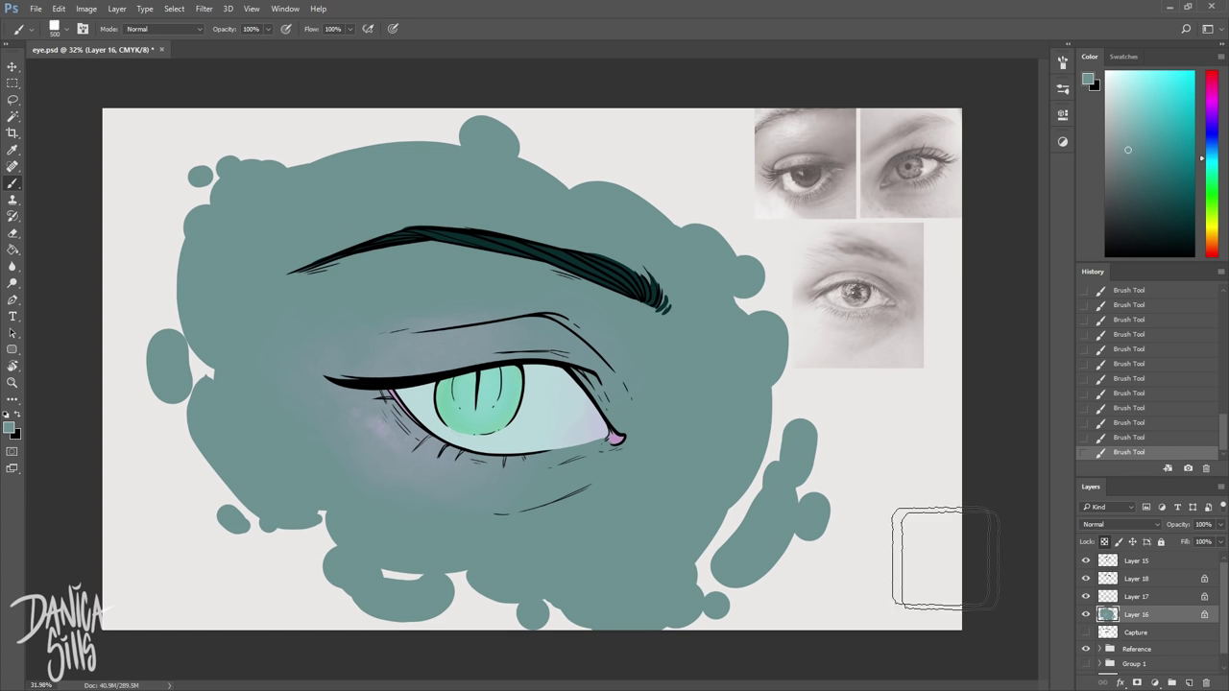
Check what Layer 15 and Layer 18 contain by toggling their visibility, and add a new layer above Layer 18
click(1125, 562)
click(1085, 562)
click(1086, 562)
click(1124, 579)
click(1087, 579)
click(1086, 579)
click(1189, 683)
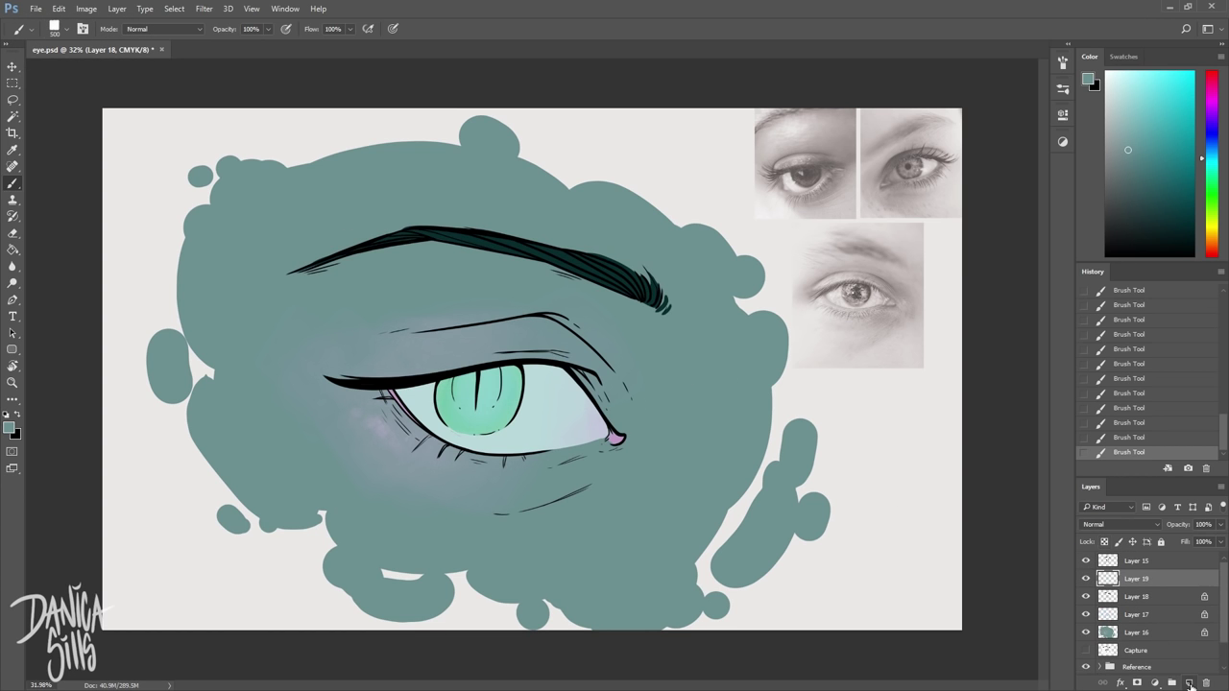
Choose the 13 px hard round brush and a strong medium blue for the shadows
right_click(491, 420)
click(559, 568)
click(1180, 140)
click(1212, 139)
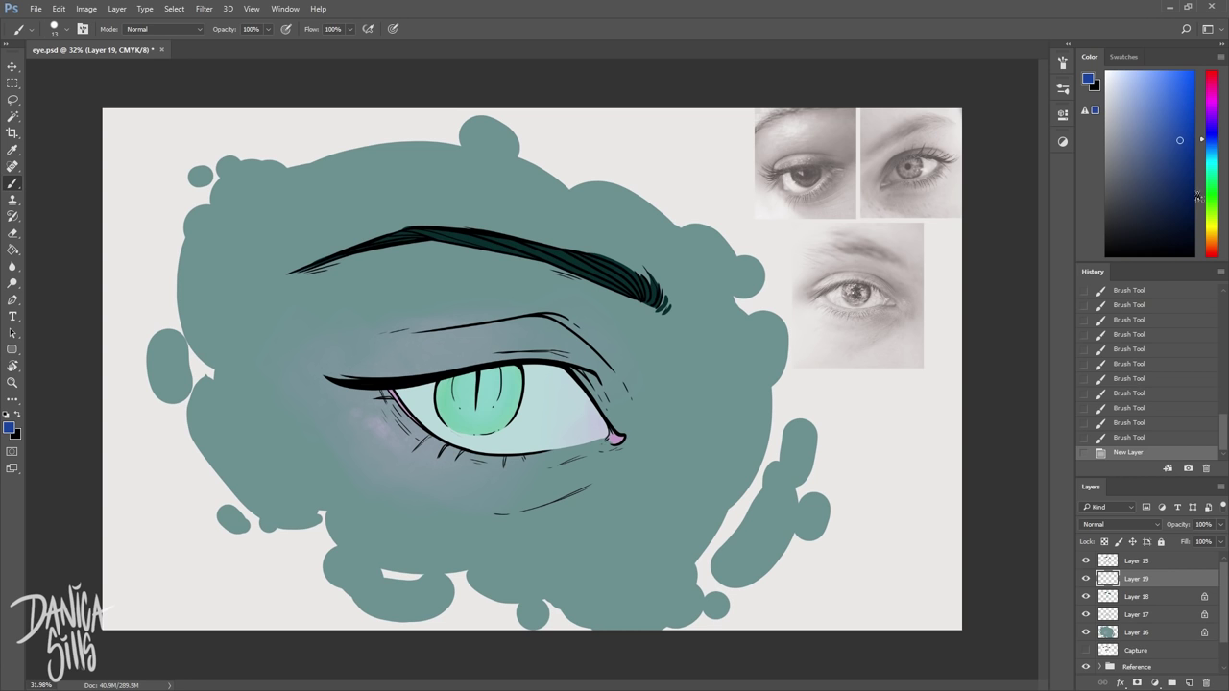
Set the new layer to Multiply blending at 61% opacity
click(1139, 524)
click(1140, 308)
click(1222, 527)
drag(1219, 542, 1196, 543)
key(b)
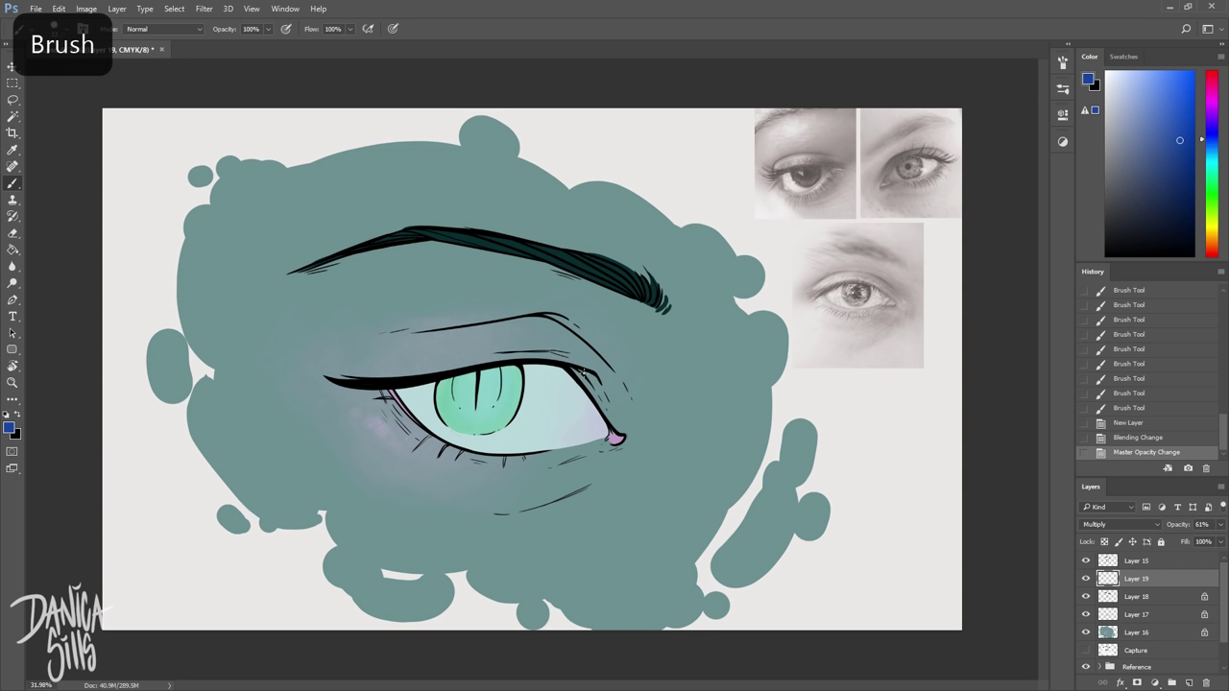
Paint a blue shadow along the upper inner edge of the eye white with an enlarged brush
key(bracketright)
key(bracketright)
key(bracketright)
key(bracketright)
key(bracketright)
drag(608, 434, 580, 392)
mouse_move(588, 400)
mouse_down()
mouse_move(557, 368)
mouse_move(524, 370)
mouse_up()
Extend the blue cast shadow across the upper iris to the outer corner, and shade the inner upper lid
key(bracketright)
key(bracketright)
drag(599, 424, 480, 389)
mouse_move(580, 400)
mouse_down()
mouse_move(526, 380)
mouse_move(565, 380)
mouse_up()
mouse_move(576, 373)
mouse_down()
mouse_move(618, 413)
mouse_move(610, 423)
mouse_move(619, 415)
mouse_up()
key(bracketright)
key(e)
key(b)
mouse_move(515, 376)
mouse_down()
mouse_move(396, 388)
mouse_move(434, 391)
mouse_move(411, 401)
mouse_up()
key(bracketright)
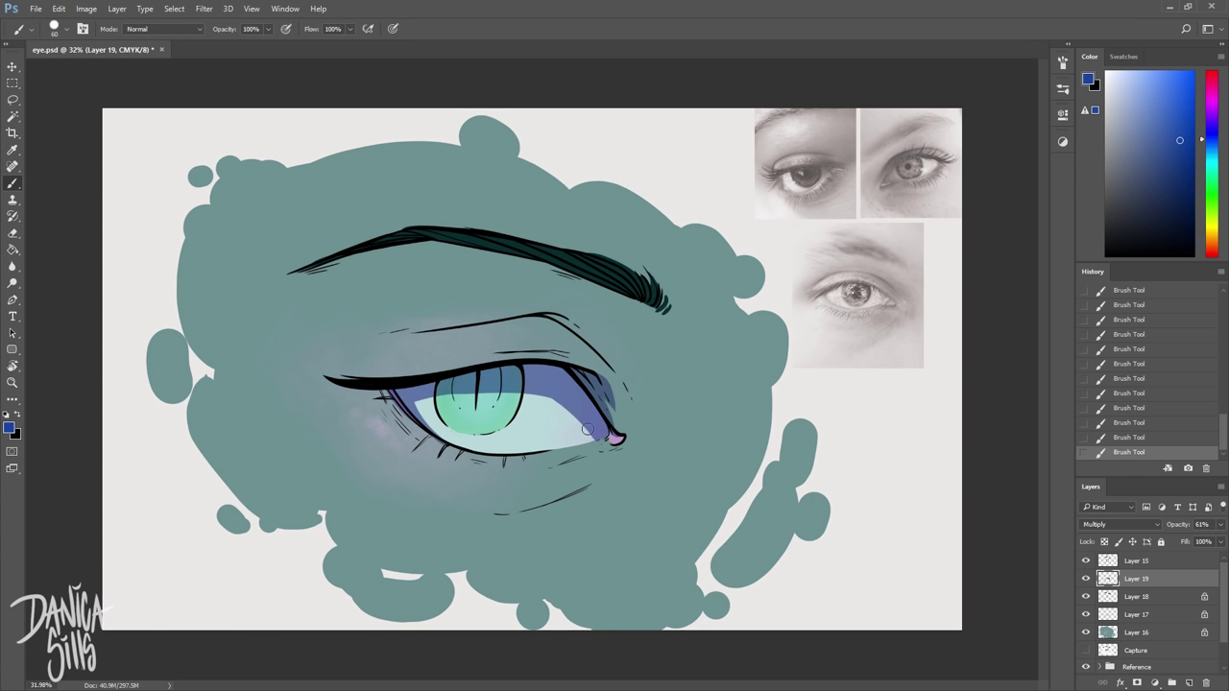
Shade beneath the outer lash wing and along the lower lid in blue, cleaning the edges with the eraser
key(bracketleft)
drag(327, 395, 402, 396)
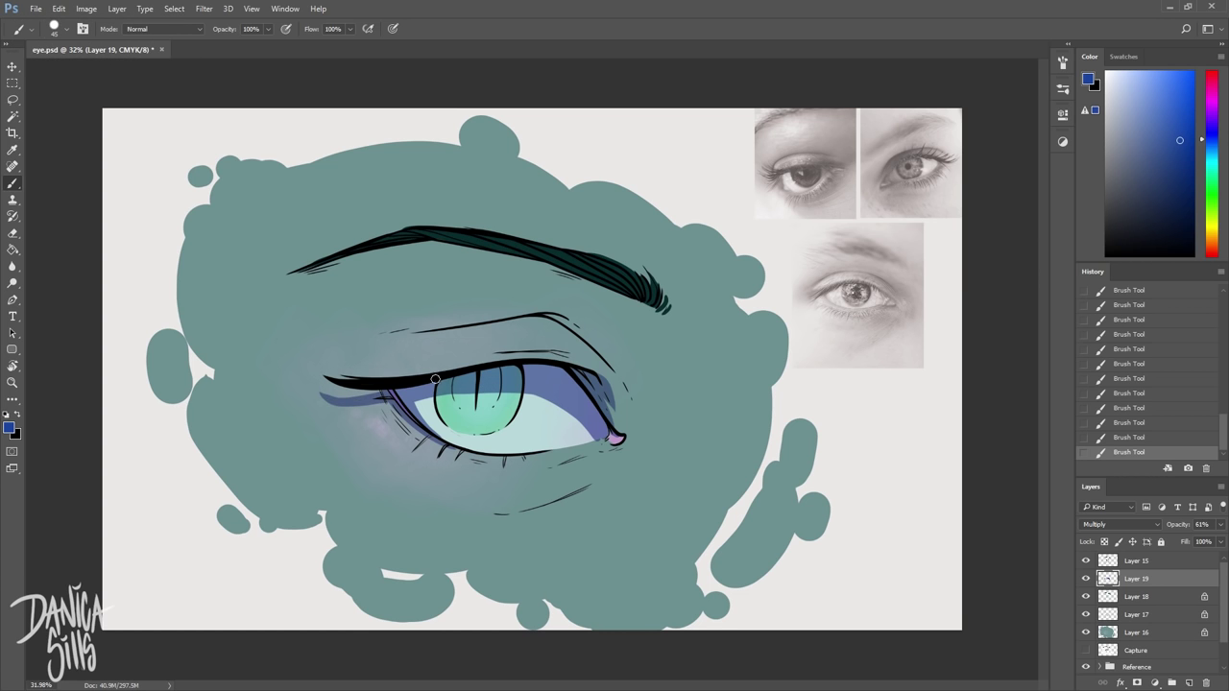
key(e)
key(b)
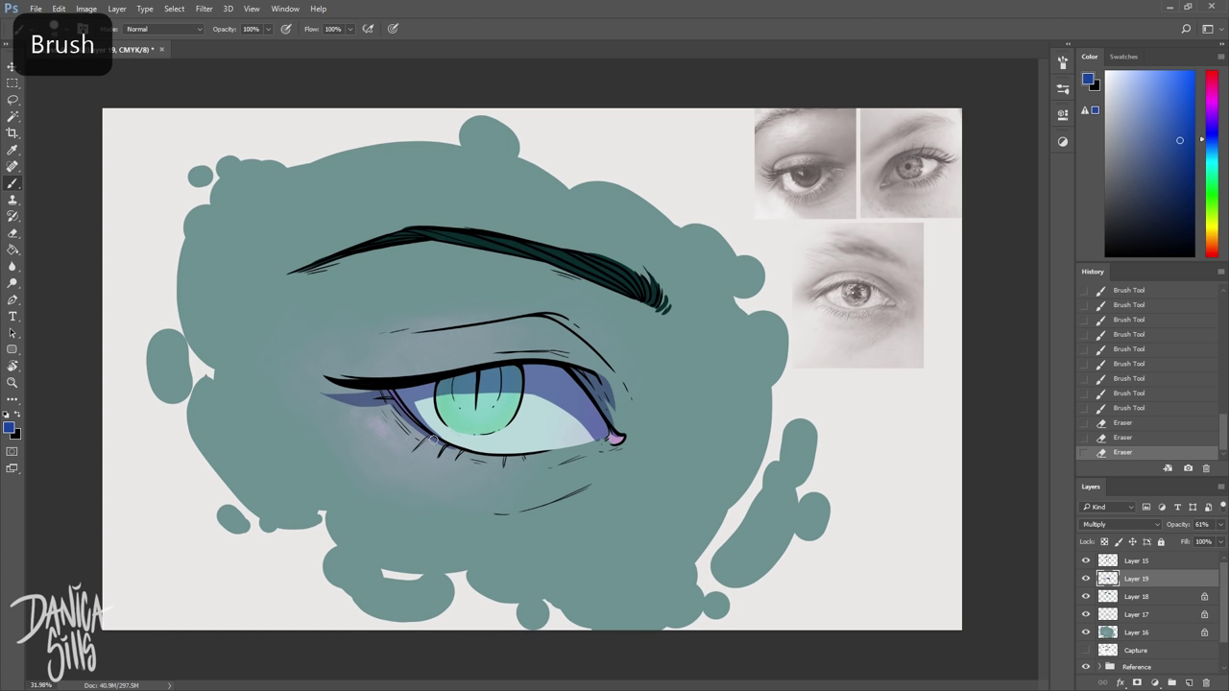
drag(432, 437, 451, 444)
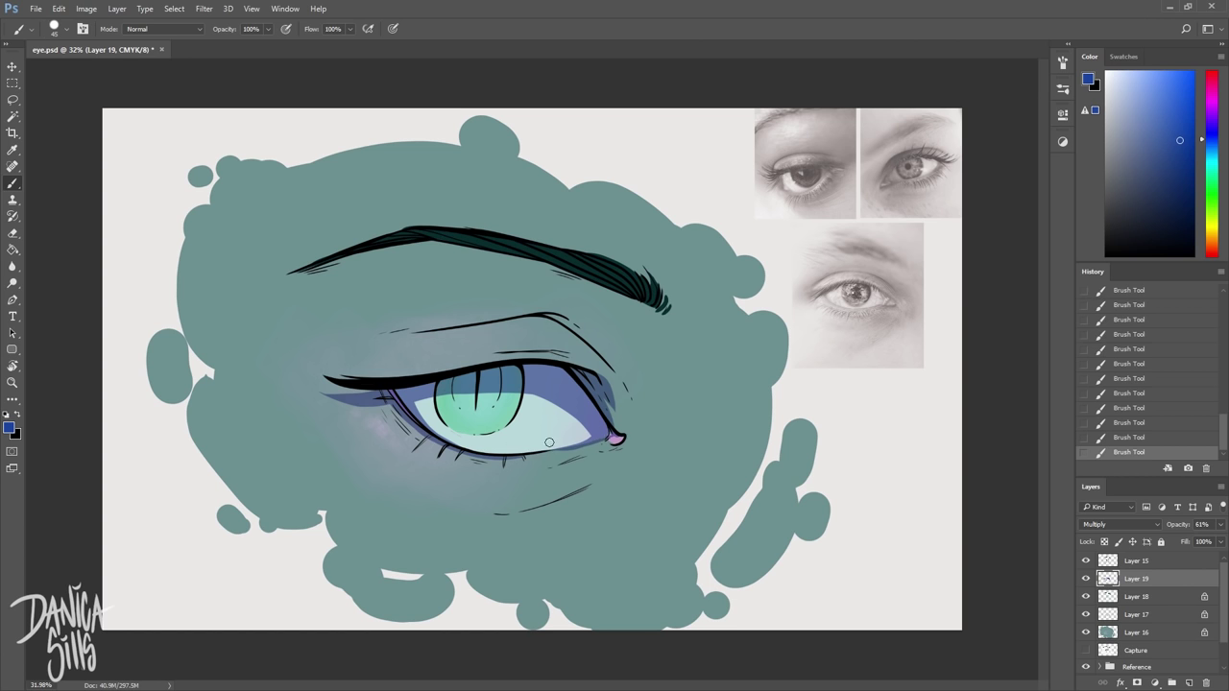
Paint a blue shadow beneath the upper eyelid crease and trim its upper edge with the eraser
drag(549, 318, 627, 388)
drag(480, 321, 575, 337)
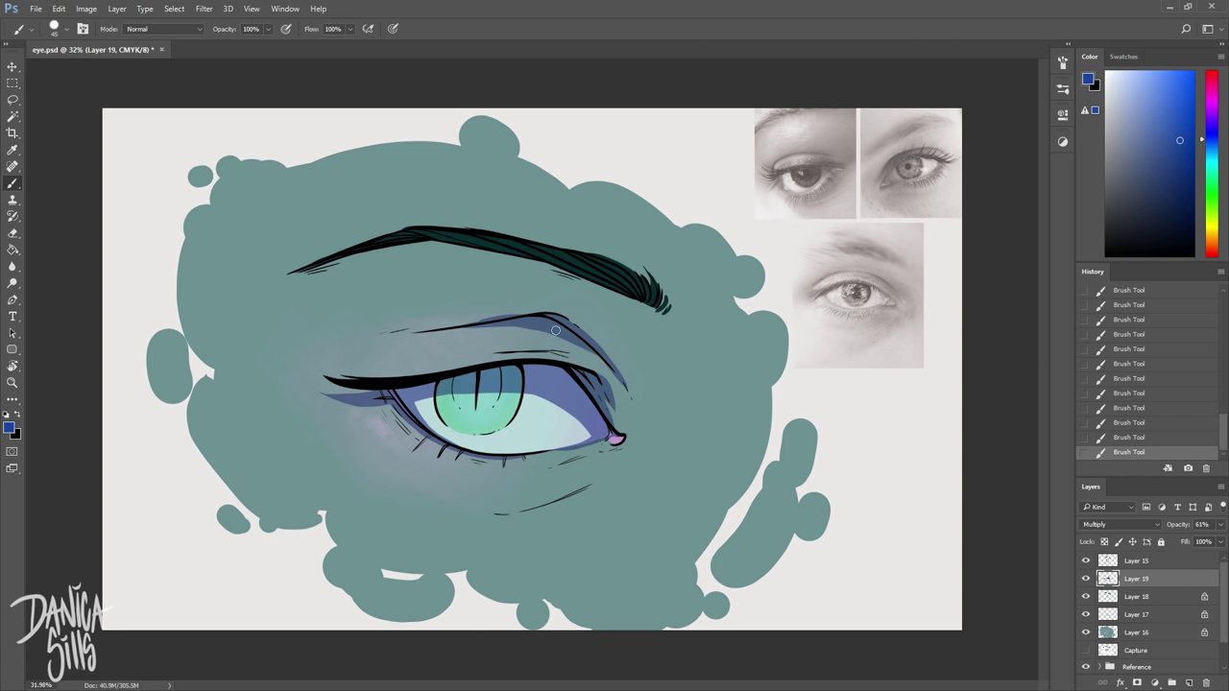
key(e)
drag(523, 313, 480, 319)
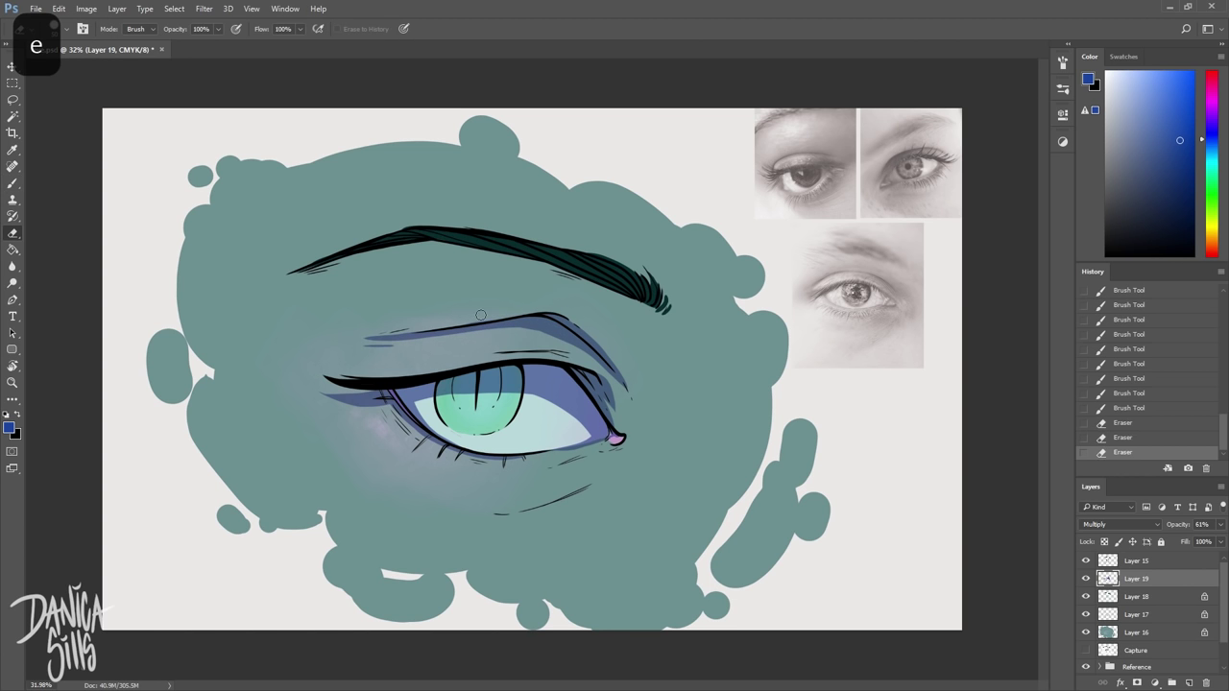
Paint a blue shadow along the underside of the eyebrow with a 60 px round brush
key(b)
key(bracketright)
drag(661, 315, 669, 351)
drag(641, 315, 668, 345)
key(bracketright)
drag(543, 265, 659, 341)
mouse_move(461, 250)
mouse_down()
mouse_move(614, 305)
mouse_move(465, 248)
mouse_up()
drag(544, 262, 609, 284)
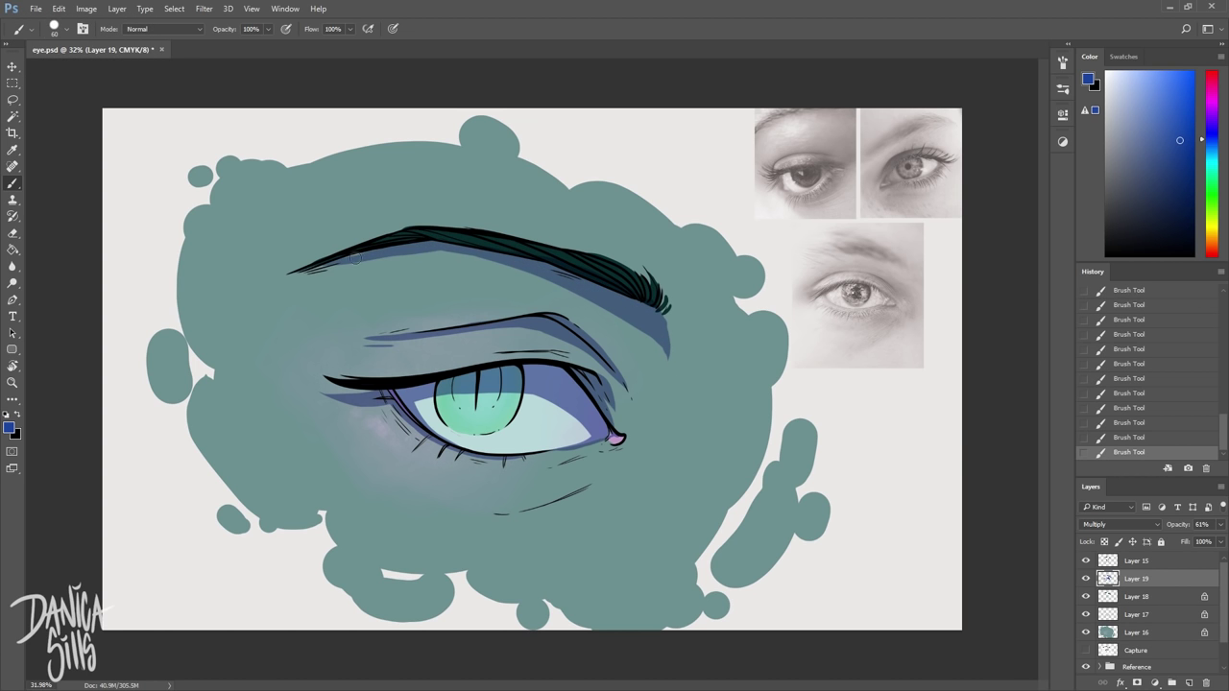
Erase the excess shadow at the eyebrow's inner end and thin the band beneath the brow
key(e)
mouse_move(661, 321)
mouse_down()
mouse_move(669, 357)
mouse_move(666, 345)
mouse_up()
drag(570, 298, 666, 338)
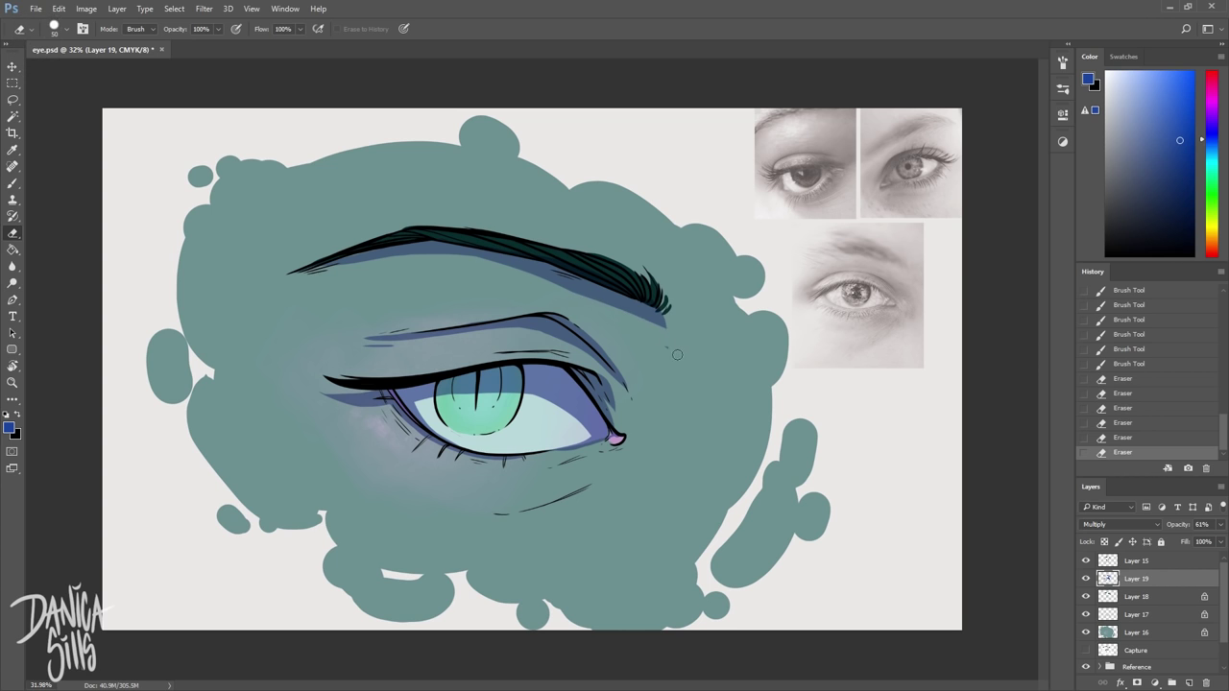
drag(518, 270, 649, 311)
Add blue shadow strokes beside the tear duct and along the creases below the inner eye corner
key(b)
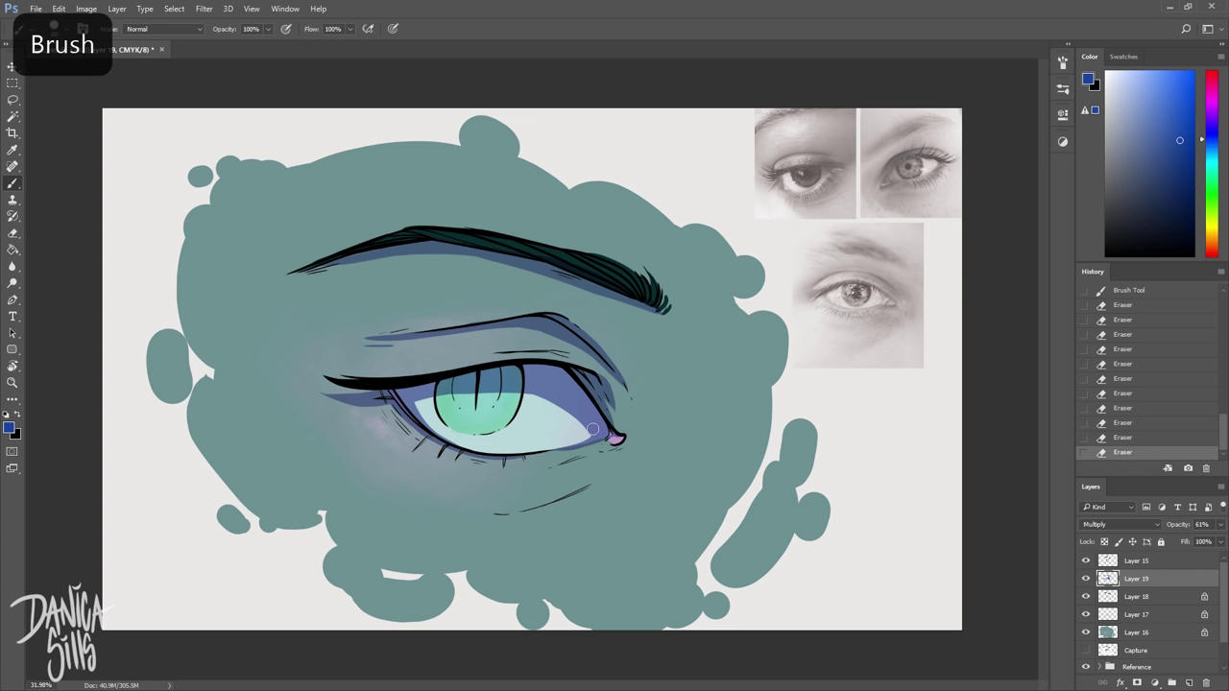
drag(588, 428, 610, 447)
drag(553, 461, 613, 439)
drag(557, 455, 612, 438)
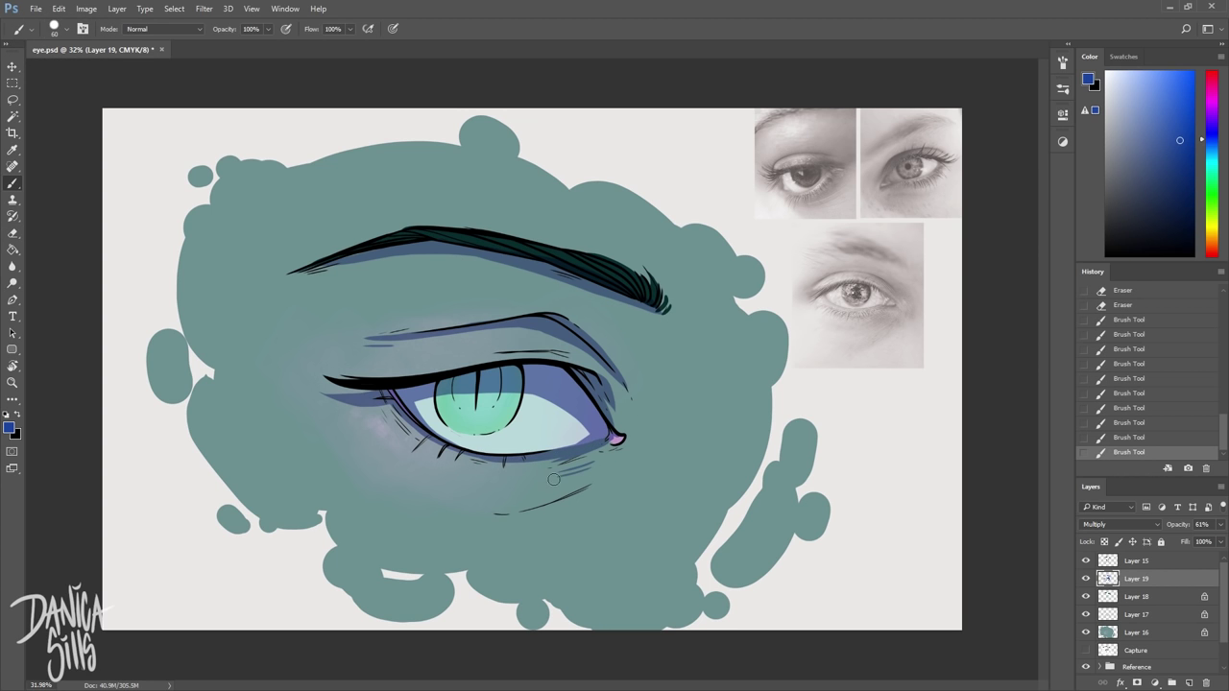
Brush a broad soft blue shadow below and beside the eyebrow's inner end with a large square brush
key(b)
right_click(624, 346)
double_click(706, 484)
key(bracketright)
key(bracketright)
key(bracketright)
key(bracketright)
key(bracketright)
key(bracketright)
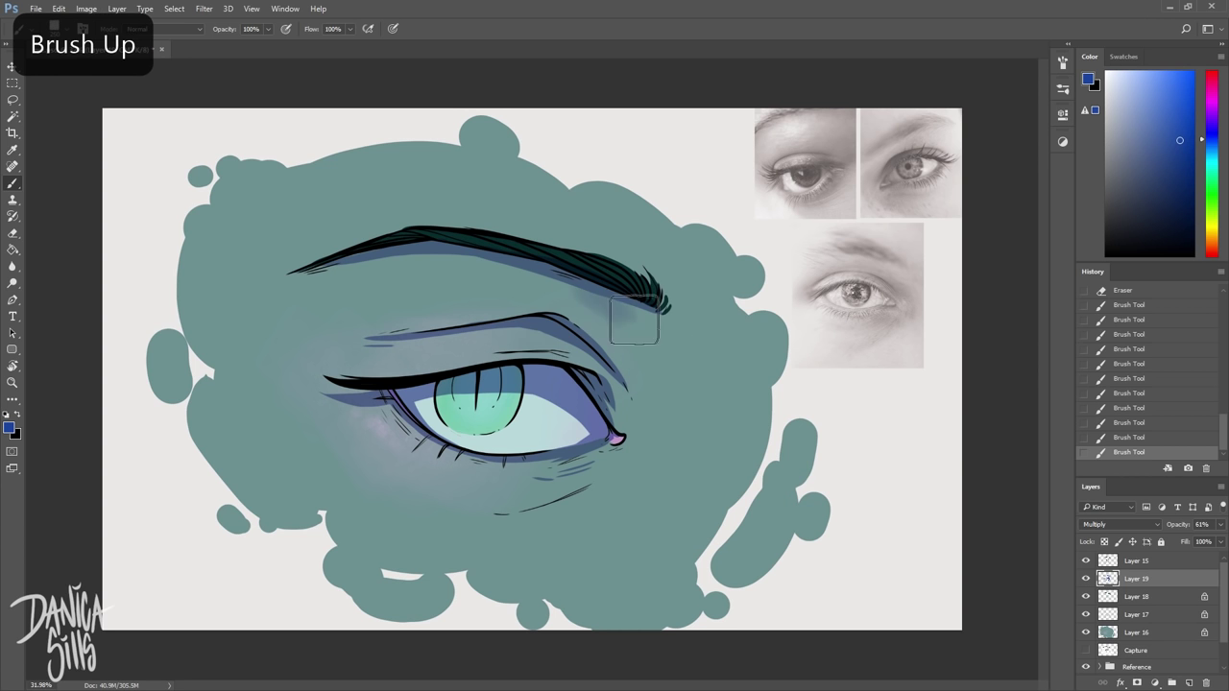
drag(620, 312, 631, 338)
key(bracketright)
key(bracketright)
mouse_move(518, 259)
mouse_down()
mouse_move(643, 312)
mouse_move(678, 376)
mouse_up()
Soften the broad shadow around the inner brow using a large textured square eraser
key(b)
key(e)
right_click(649, 455)
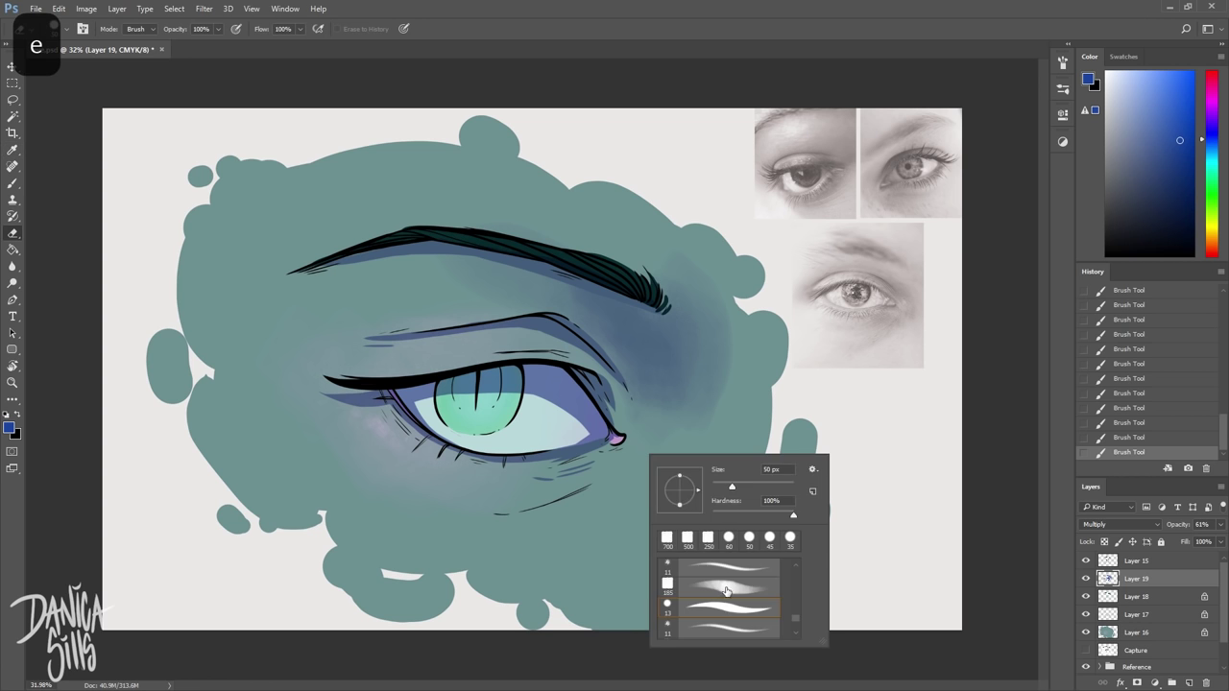
double_click(727, 590)
key(bracketright)
key(bracketright)
key(bracketright)
key(bracketright)
key(bracketright)
drag(657, 427, 663, 374)
mouse_move(664, 373)
mouse_down()
mouse_move(643, 264)
mouse_move(669, 264)
mouse_move(487, 296)
mouse_up()
mouse_move(487, 296)
mouse_down()
mouse_move(576, 321)
mouse_move(666, 267)
mouse_up()
drag(666, 267, 529, 184)
Brush soft blue shading over the skin beneath the eye with a 700 px square brush
key(b)
drag(496, 492, 544, 480)
mouse_move(544, 480)
mouse_down()
mouse_move(567, 418)
mouse_move(540, 418)
mouse_up()
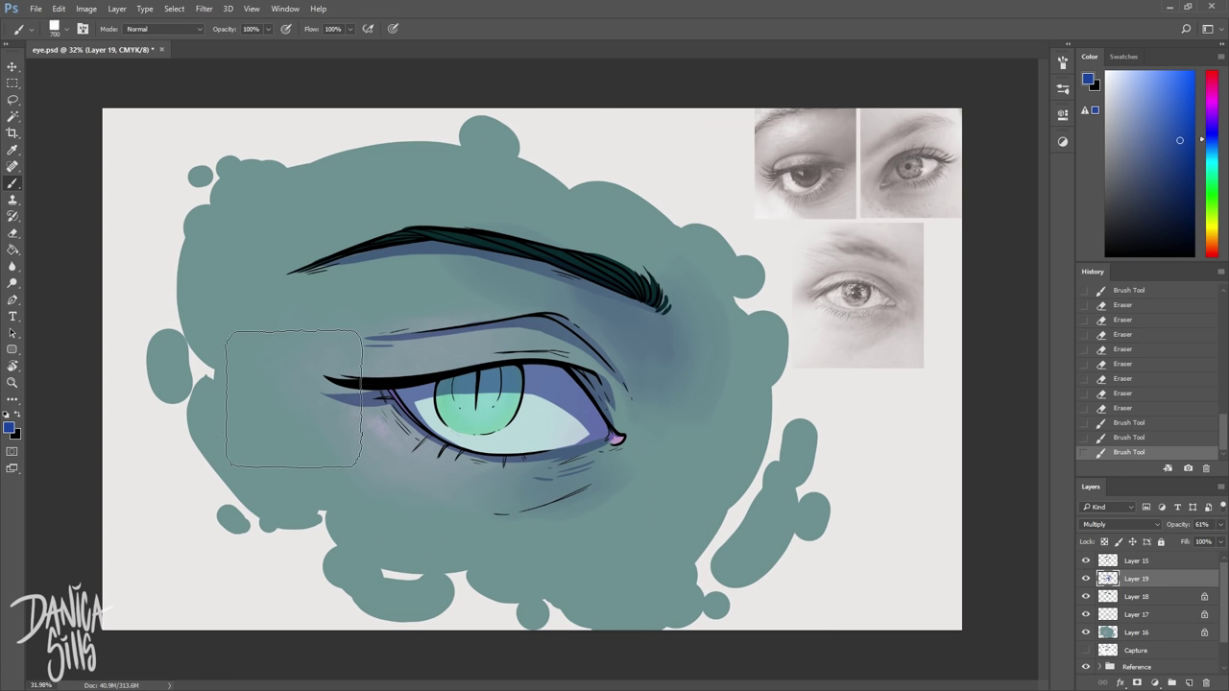
drag(510, 369, 525, 517)
Lighten the blue shadow on the eye white with the soft square eraser, undoing unwanted strokes
key(e)
drag(563, 430, 570, 413)
key(ctrl+alt+z)
mouse_move(567, 428)
mouse_down()
mouse_move(554, 439)
mouse_move(553, 418)
mouse_up()
key(bracketleft)
key(bracketleft)
drag(509, 432, 467, 419)
key(ctrl+alt+z)
Add a new layer above the line art on Layer 15, change its blending mode and adjust the brush hue to green
click(1138, 565)
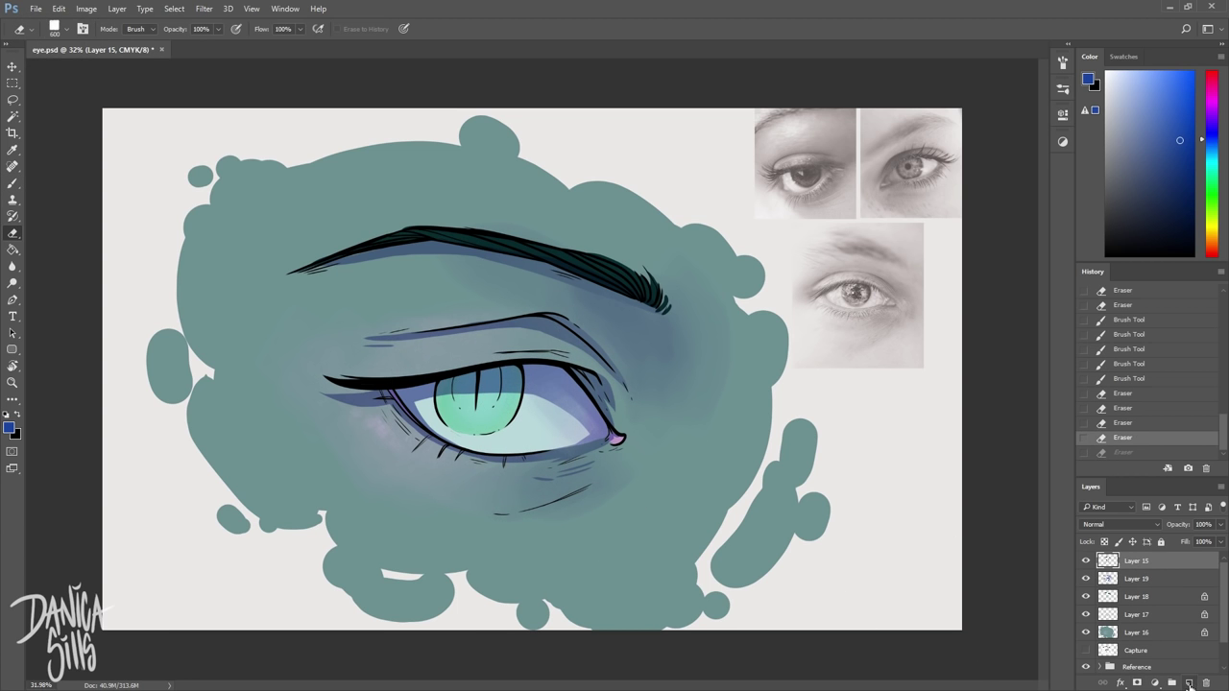
click(1189, 682)
click(1119, 527)
click(1133, 387)
mouse_move(1211, 171)
mouse_down()
mouse_move(1213, 185)
mouse_move(1214, 174)
mouse_up()
Choose a hard round brush at 50 px and paint light mint highlights along the eye white's outer edge and on the iris
key(b)
right_click(482, 374)
click(582, 537)
scroll(582, 538, down, 2)
click(582, 558)
key(b)
mouse_move(408, 377)
mouse_down()
mouse_move(419, 423)
mouse_move(445, 440)
mouse_up()
key(b)
right_click(421, 433)
click(496, 606)
drag(448, 416, 455, 406)
click(455, 406)
Set the highlight layer's blending mode to Overlay and erase the mint stroke along the eye white's outer edge
click(1121, 525)
click(1112, 411)
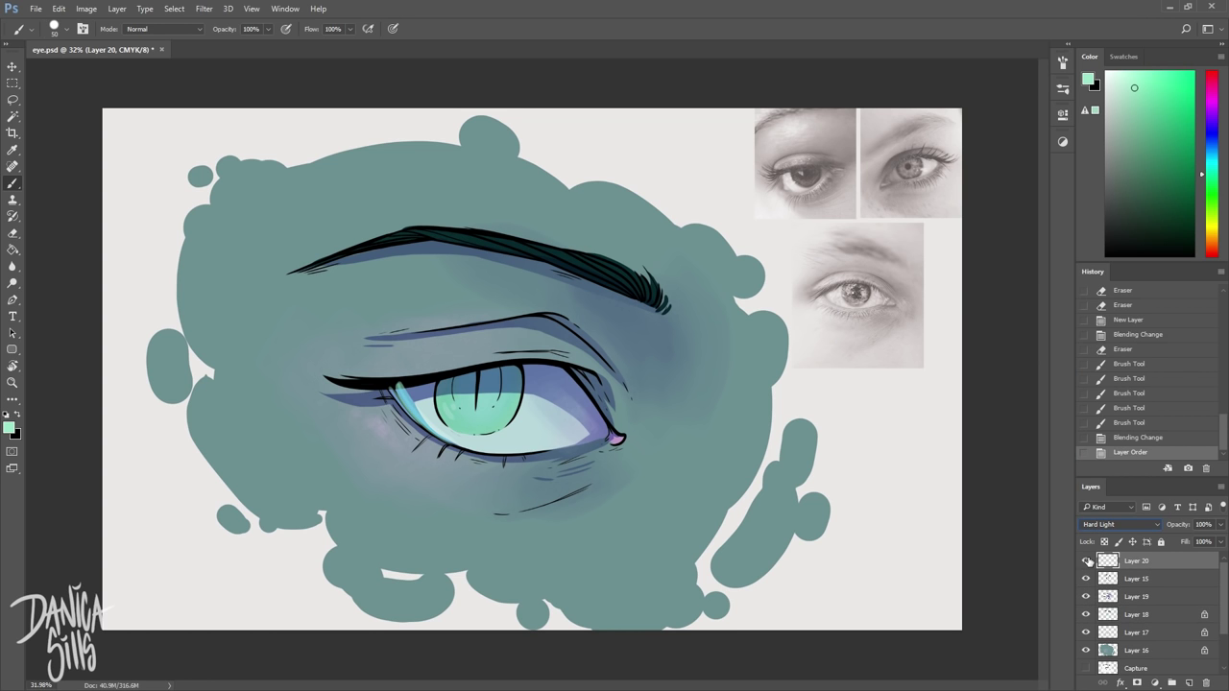
click(1096, 529)
click(1086, 395)
key(e)
drag(396, 388, 447, 438)
Paint mint highlights on the iris and short strokes on the skin below the outer lower lid with a 70 px brush
key(b)
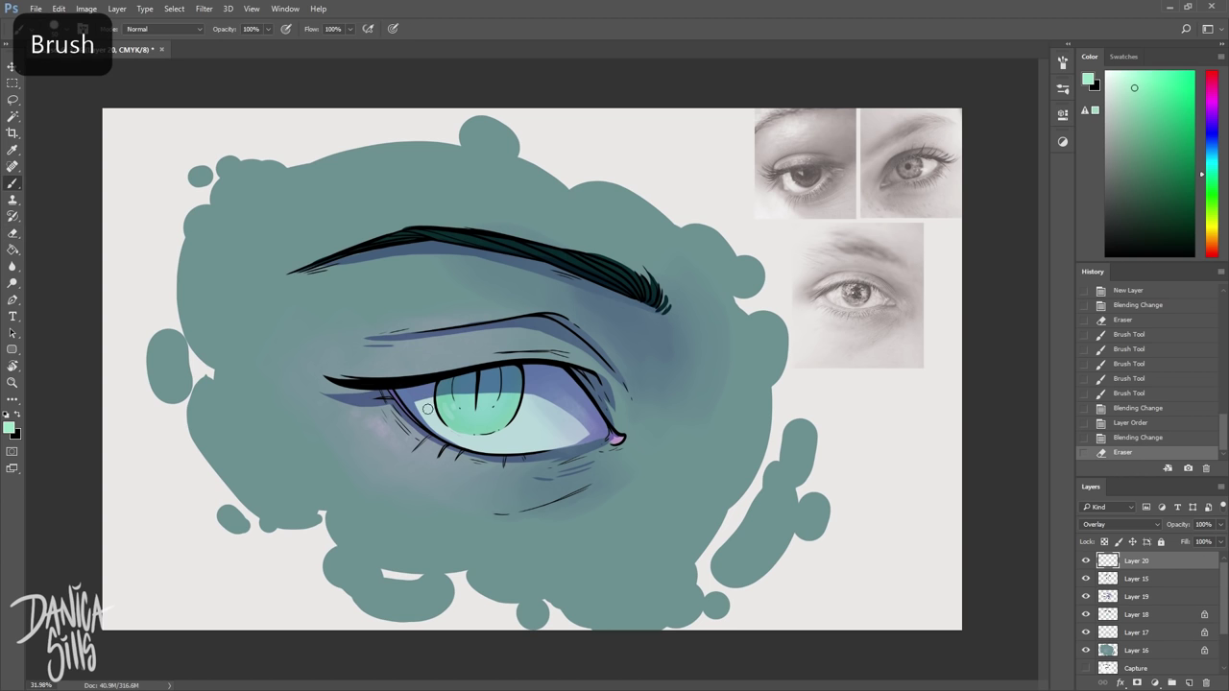
click(470, 403)
key(])
key(])
mouse_move(394, 398)
mouse_down()
mouse_move(417, 422)
mouse_move(407, 439)
mouse_up()
drag(395, 417, 422, 448)
drag(361, 440, 371, 461)
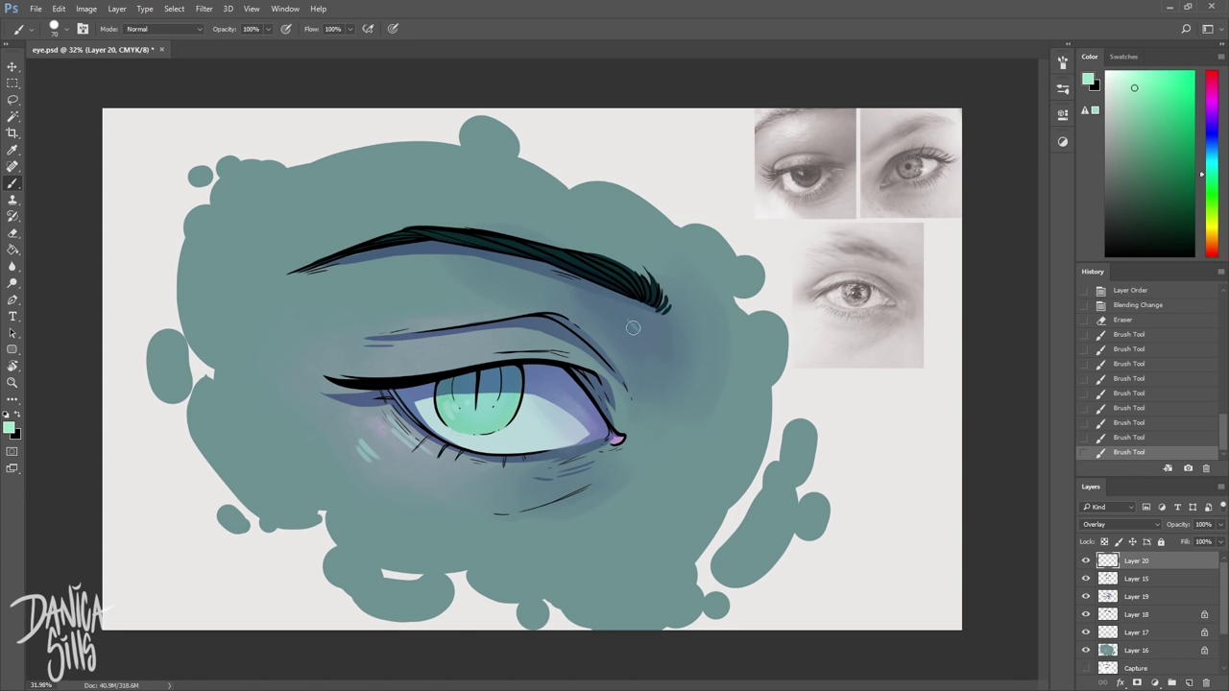
Add short mint highlight strokes on the skin below the eyebrow's inner end, undoing unwanted strokes beneath the eye
drag(447, 488, 465, 501)
drag(470, 487, 486, 499)
key(ctrl+alt+z)
key(ctrl+alt+z)
click(527, 405)
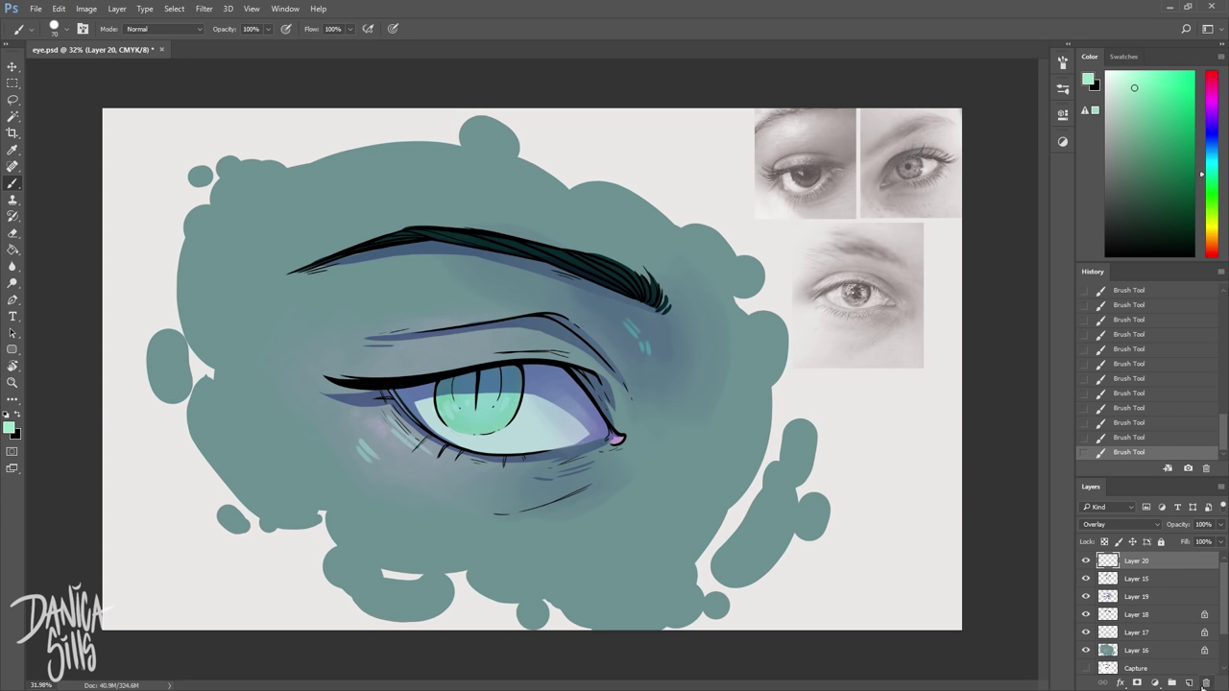
Add another new layer above the mint highlights and choose pure white as the brush colour
click(1189, 683)
key(b)
drag(1125, 98, 1104, 70)
key([)
click(469, 411)
key(ctrl+alt+z)
key(])
drag(501, 416, 527, 417)
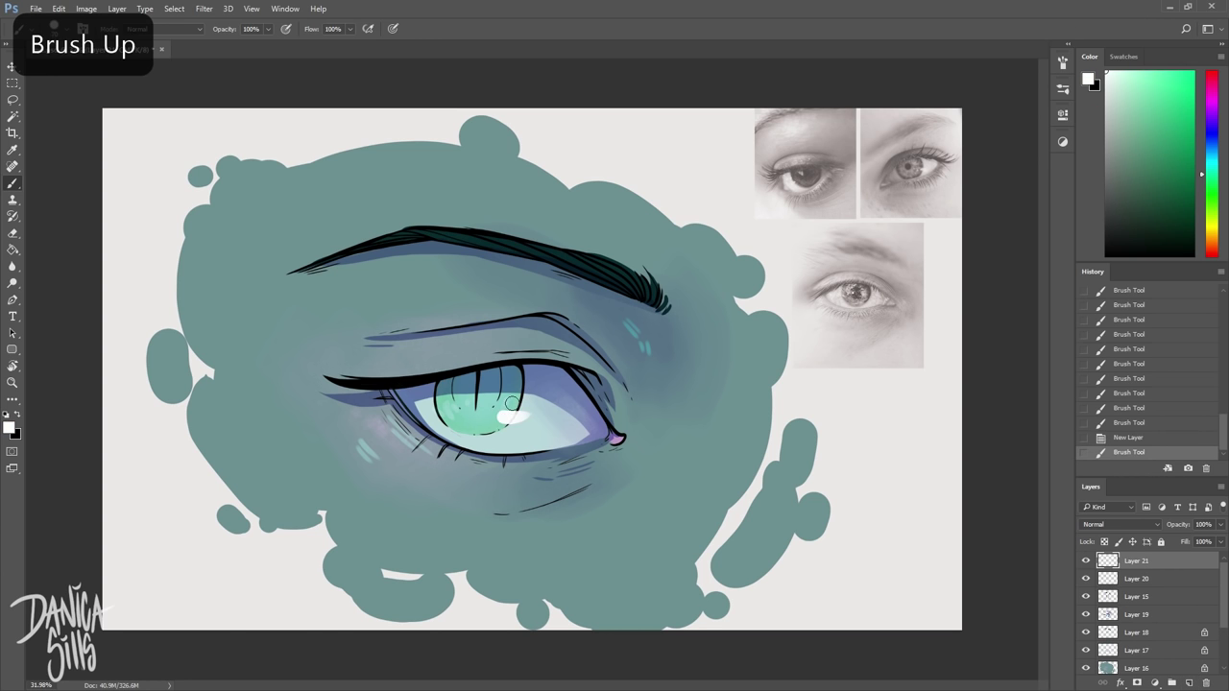
key(ctrl+z)
Paint a white oval highlight over the iris's outer edge and a small dot near its inner edge, undoing stray marks
drag(453, 418, 432, 413)
key(bracketright)
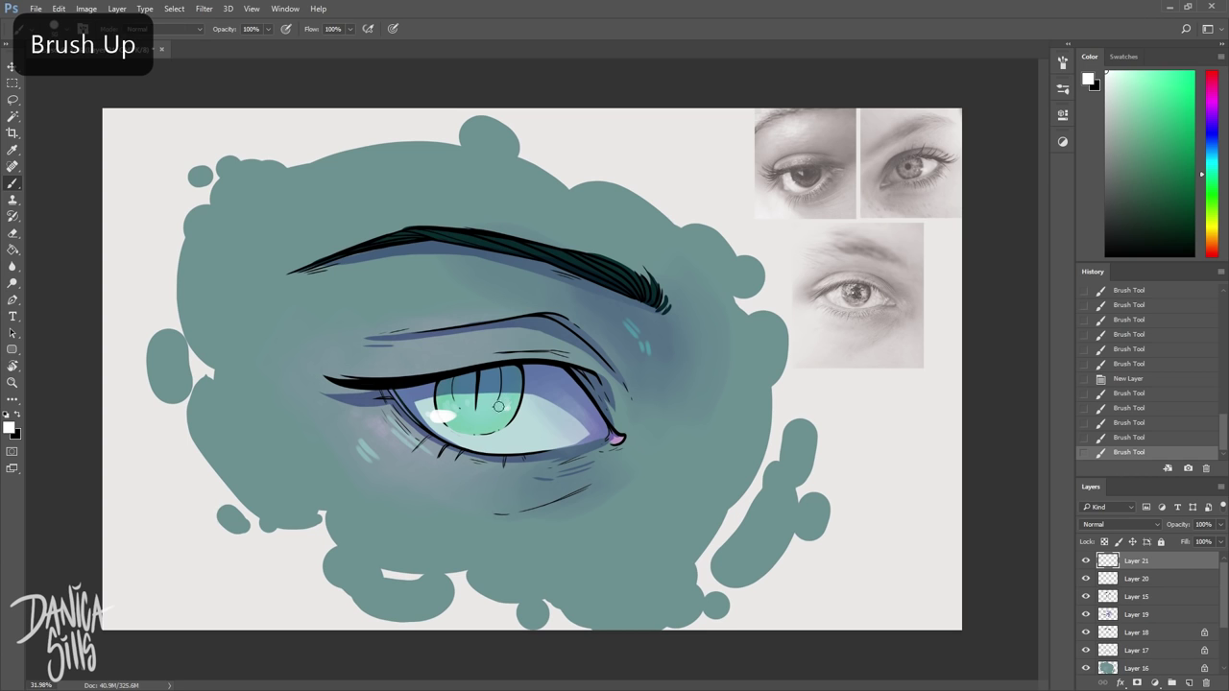
click(520, 405)
key(ctrl+alt+z)
key(z)
key(ctrl+alt+z)
Dot tiny white specks in the iris's upper part and brush thin glints on the eye white near the inner corner, undoing the unwanted mark
key(b)
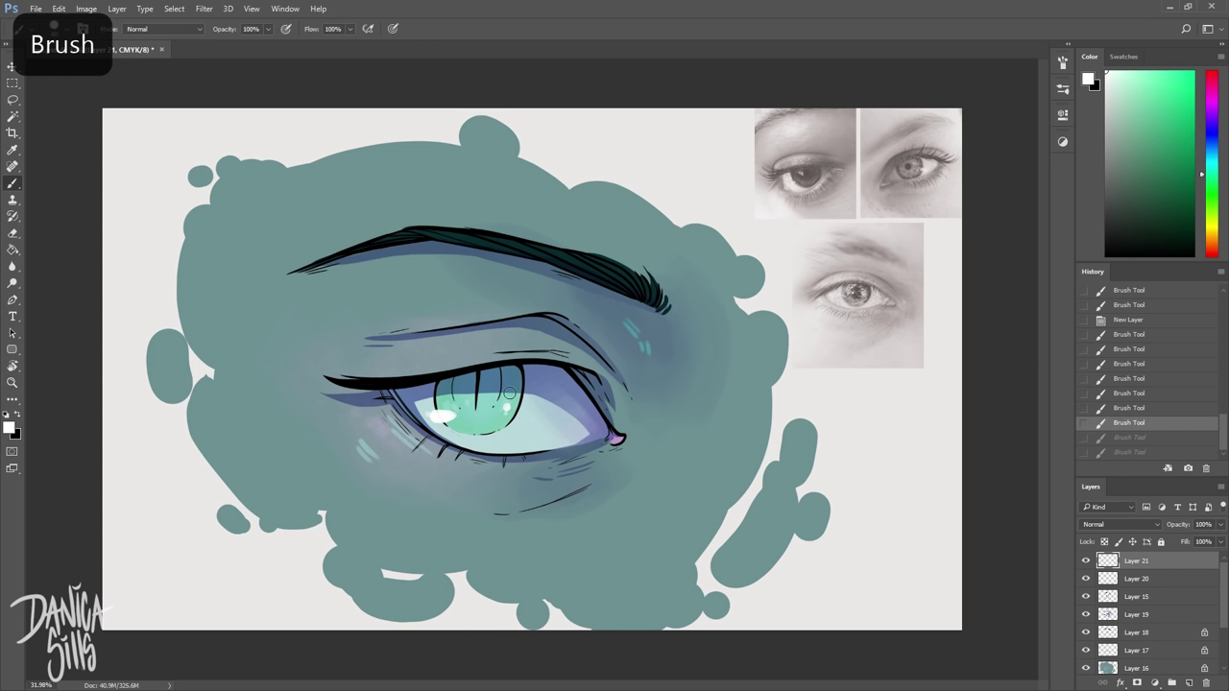
click(510, 385)
key([)
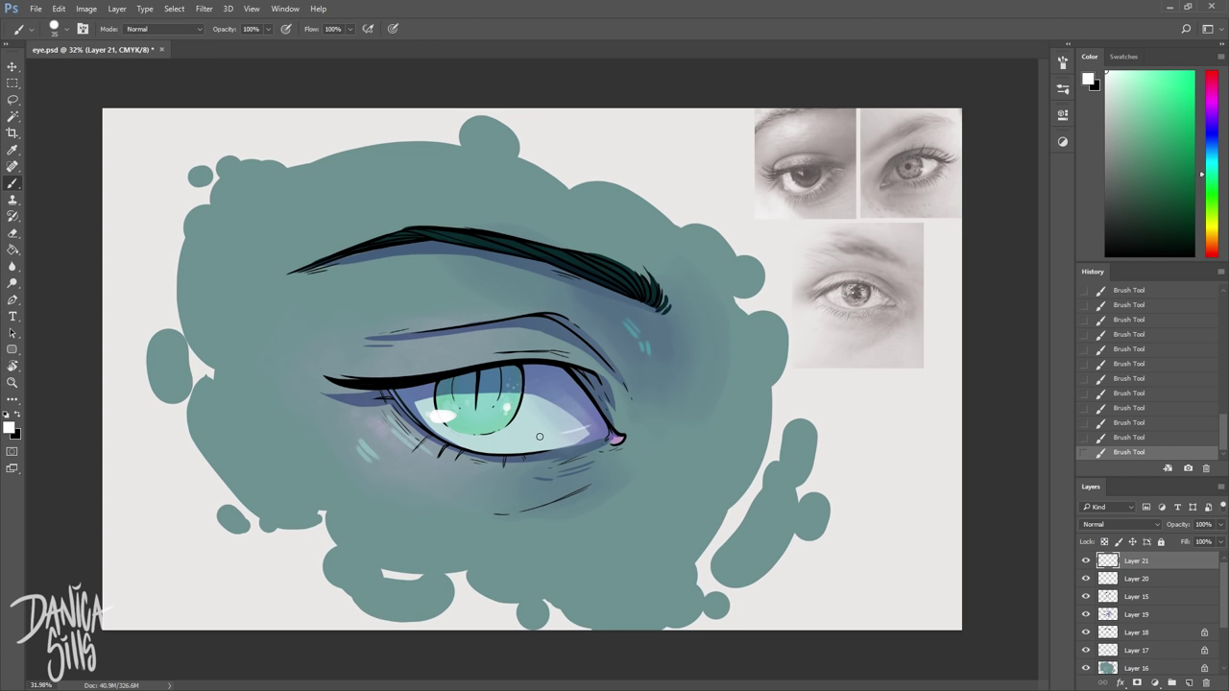
key(ctrl+z)
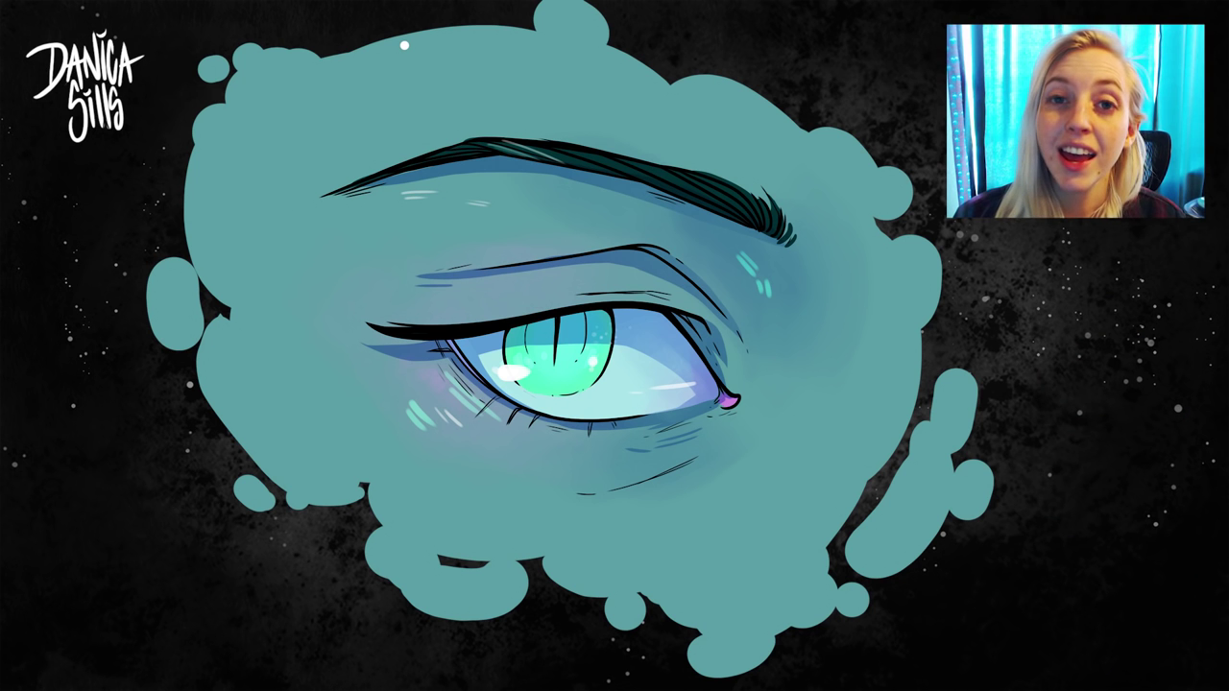